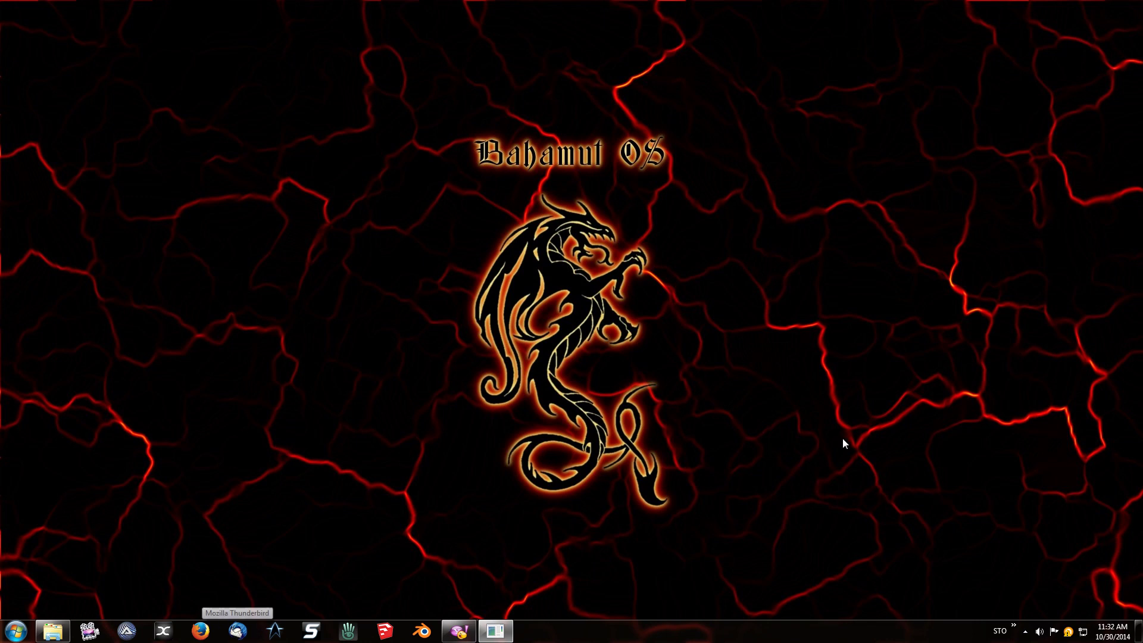
# Restore the WinSCap folder window, move it left, and bring up the WinSCAP batch file's context menu.
pyautogui.click(53, 631)
pyautogui.moveTo(655, 170); pyautogui.dragTo(500, 170)
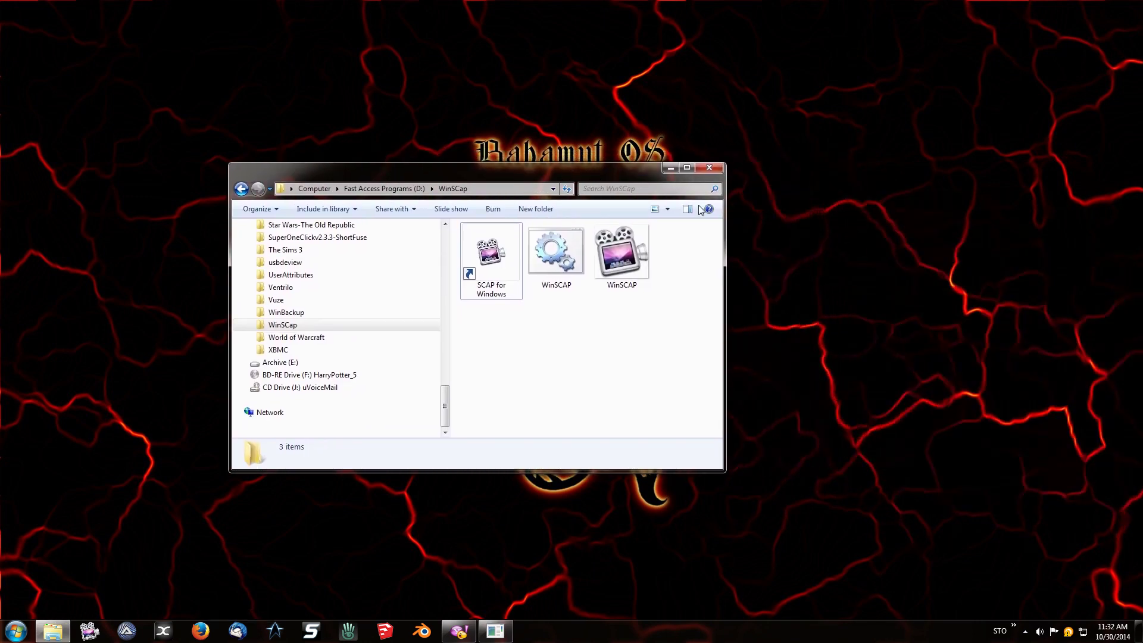
pyautogui.rightClick(552, 276)
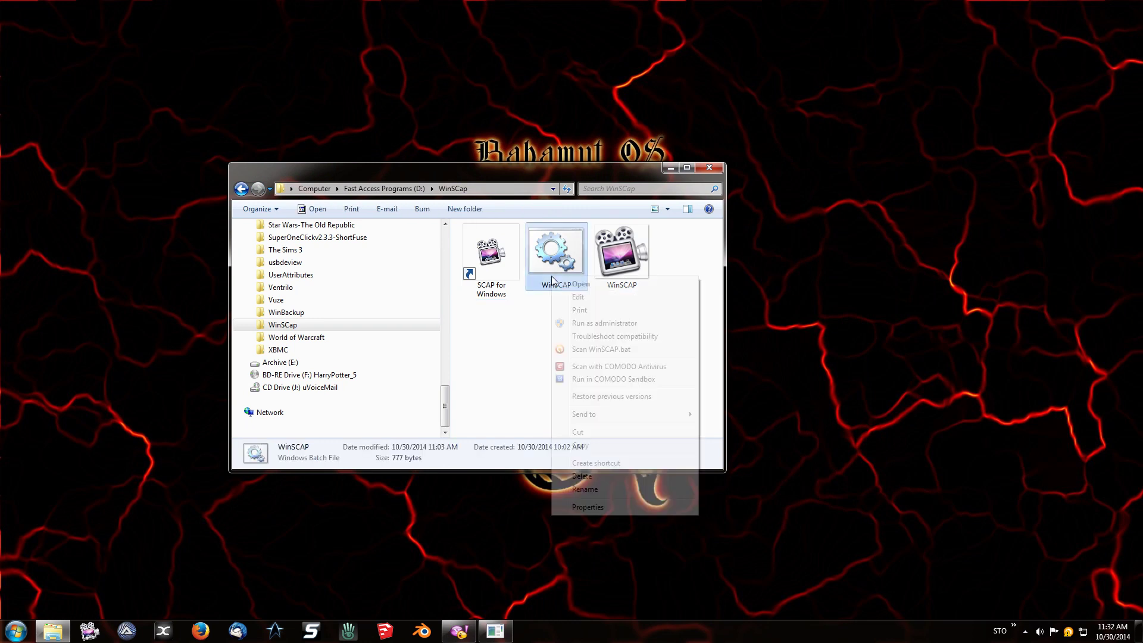
pyautogui.click(510, 350)
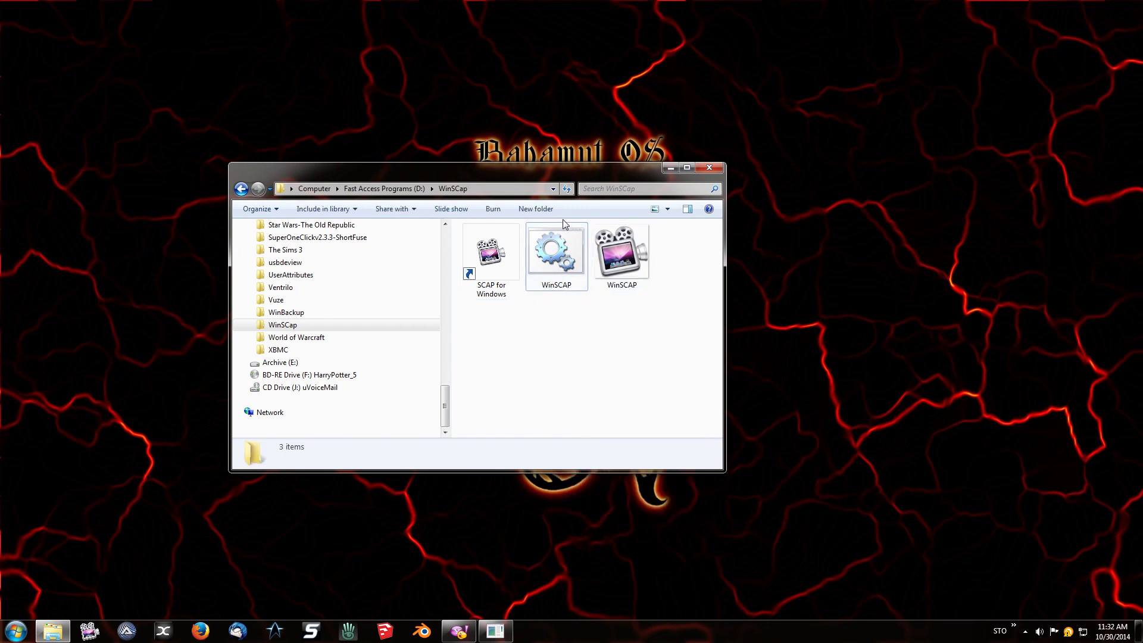
pyautogui.moveTo(554, 290)
pyautogui.rightClick(555, 262)
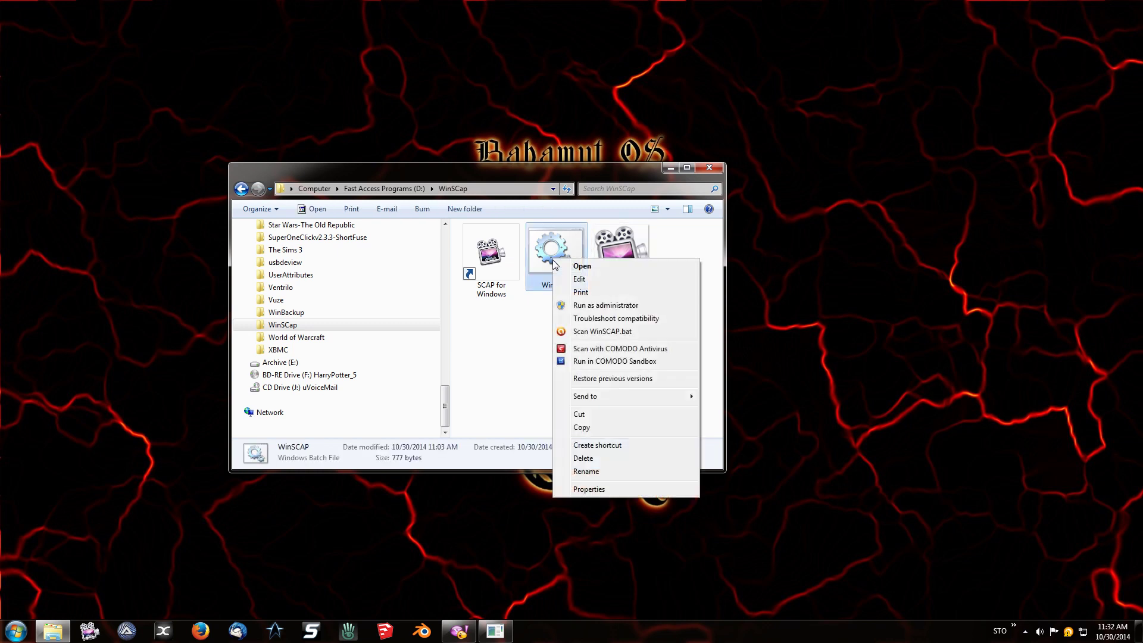
# Open WinSCAP.bat in Notepad to review its ffmpeg capture commands.
pyautogui.click(579, 278)
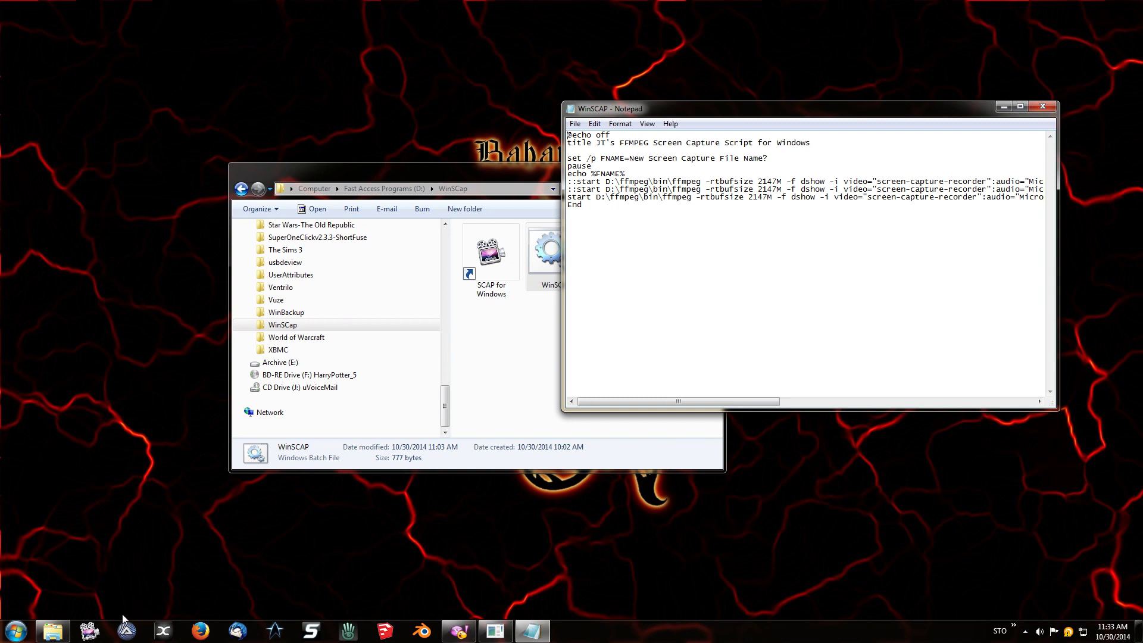
# Launch the capture script from its pinned taskbar shortcut.
pyautogui.click(89, 629)
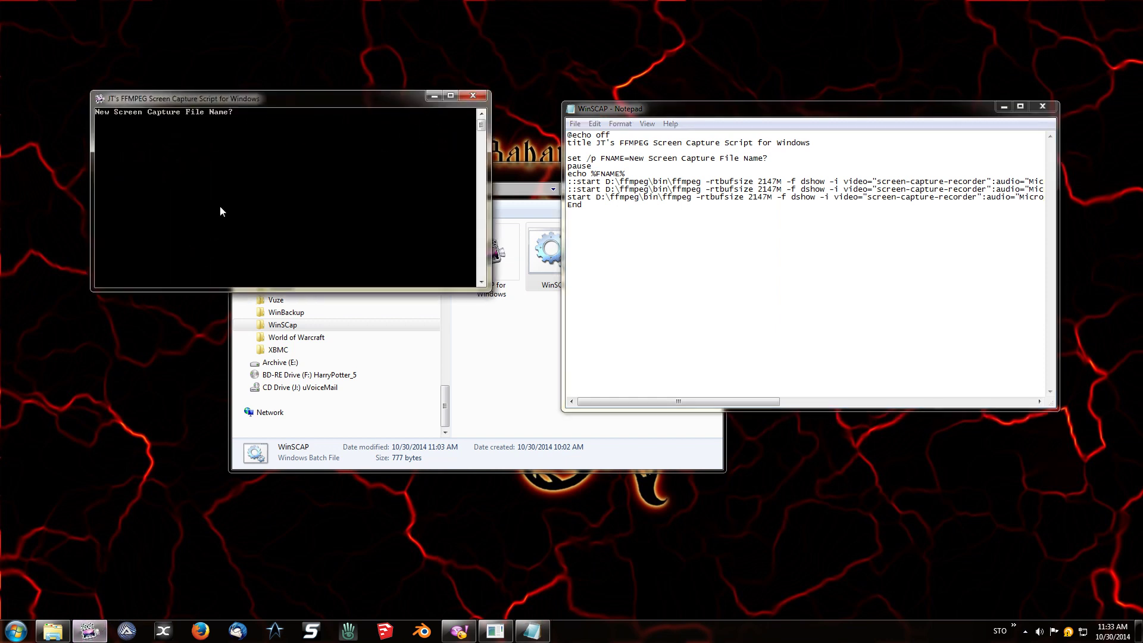
# Place the capture console at the top-left beside the Notepad script and bring it back to front.
pyautogui.moveTo(259, 100); pyautogui.dragTo(181, 28)
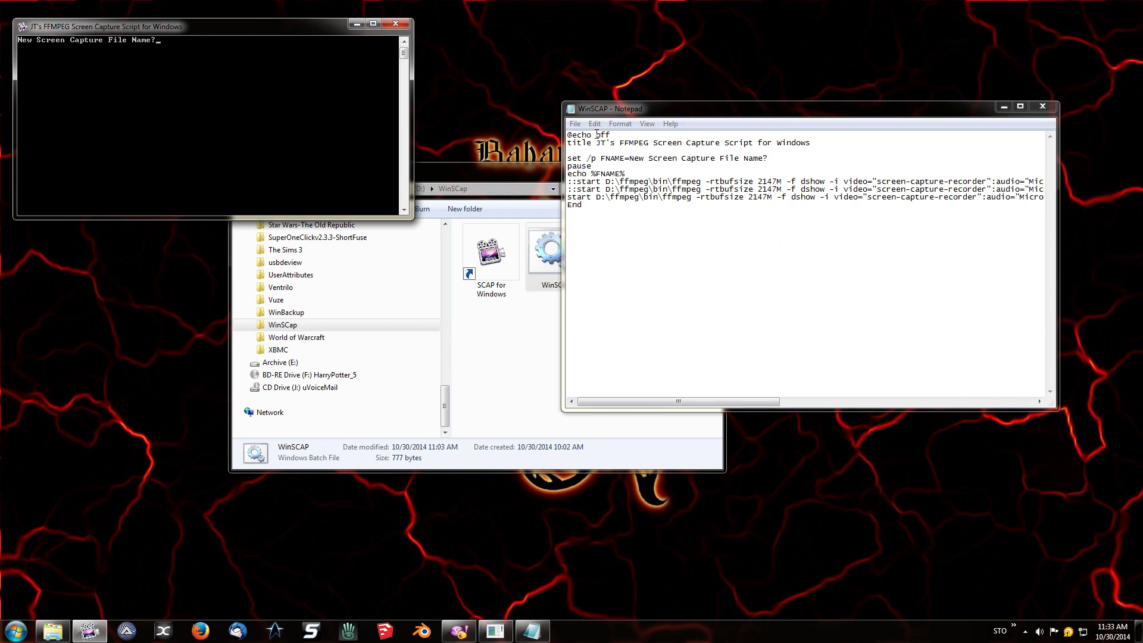
pyautogui.moveTo(595, 143); pyautogui.dragTo(817, 146)
pyautogui.click(840, 147)
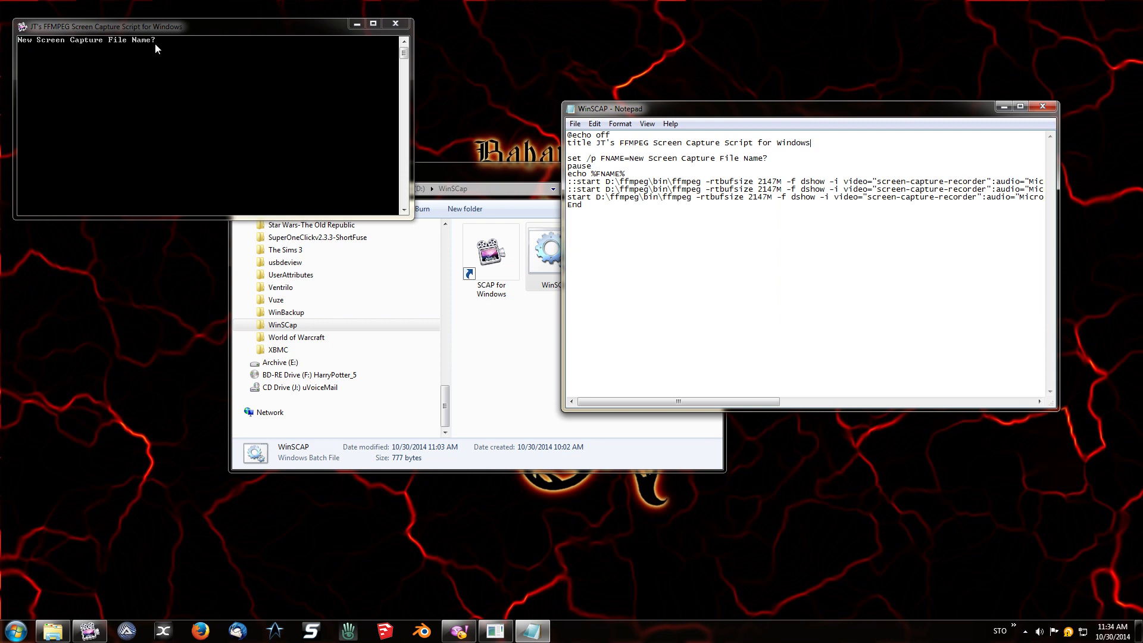
pyautogui.click(182, 43)
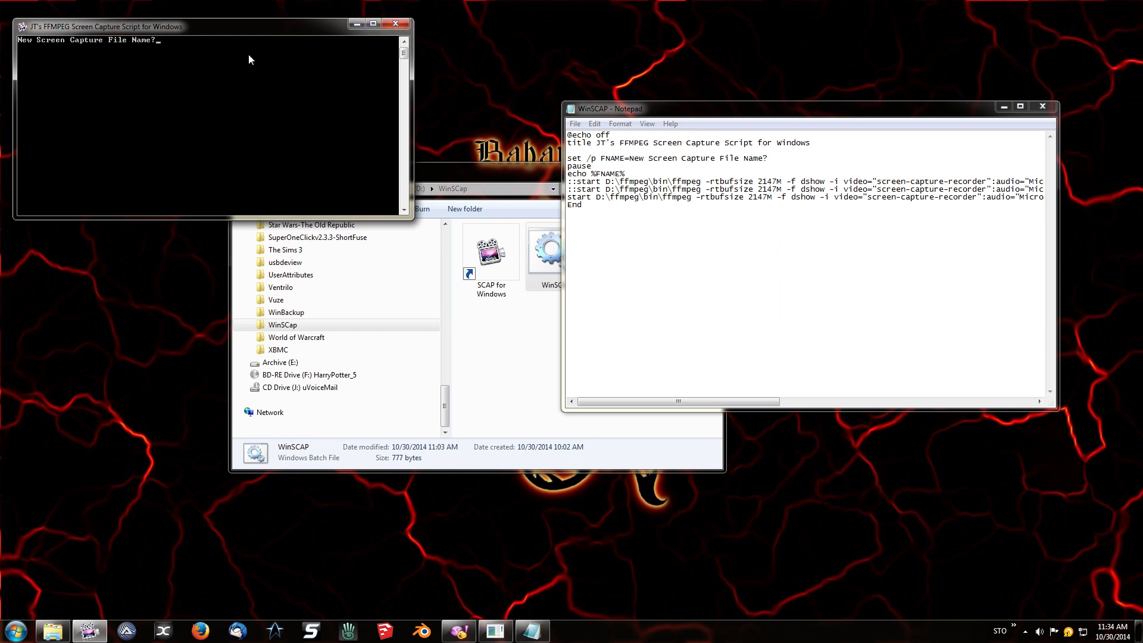
# Close the capture console, review the script's start and End lines, then close Notepad.
pyautogui.click(396, 24)
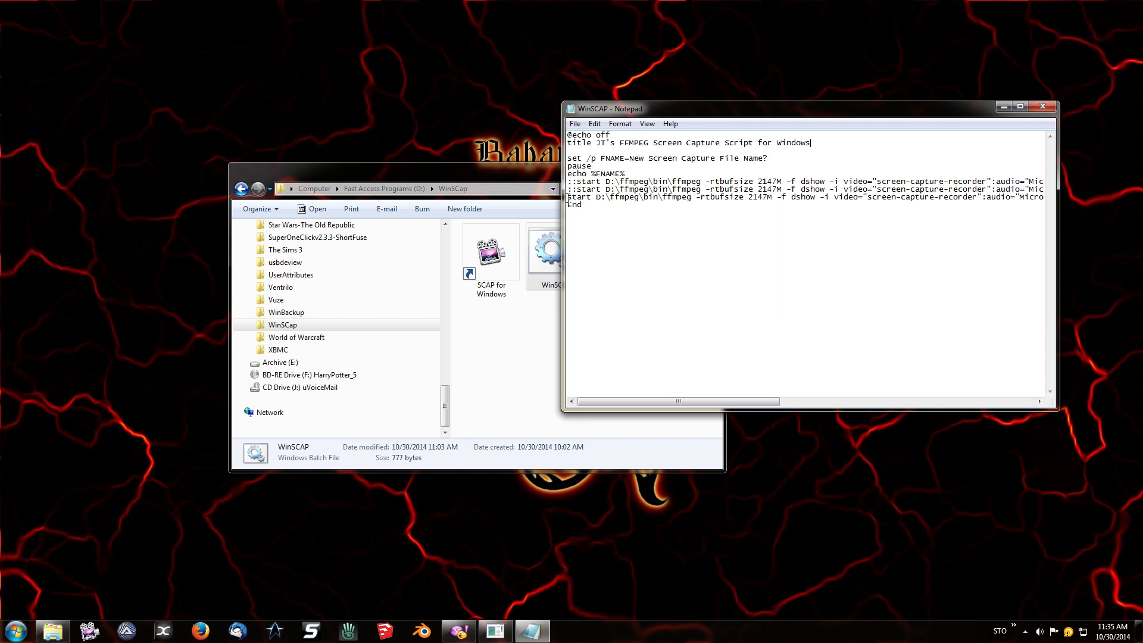
pyautogui.moveTo(568, 199); pyautogui.dragTo(1078, 199)
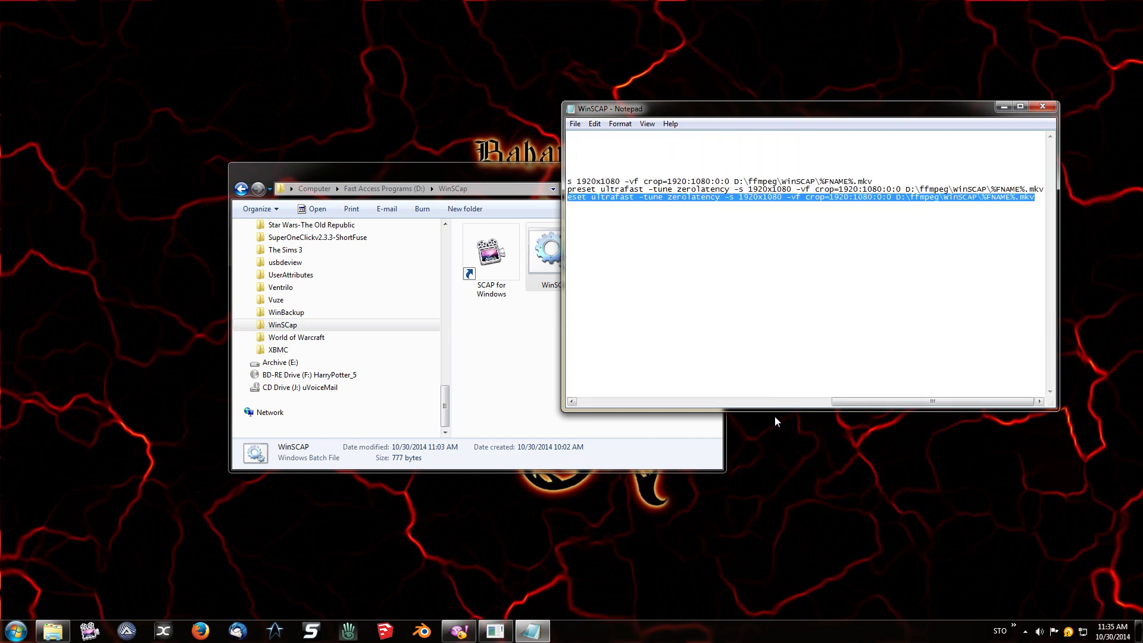
pyautogui.moveTo(867, 403); pyautogui.dragTo(563, 387)
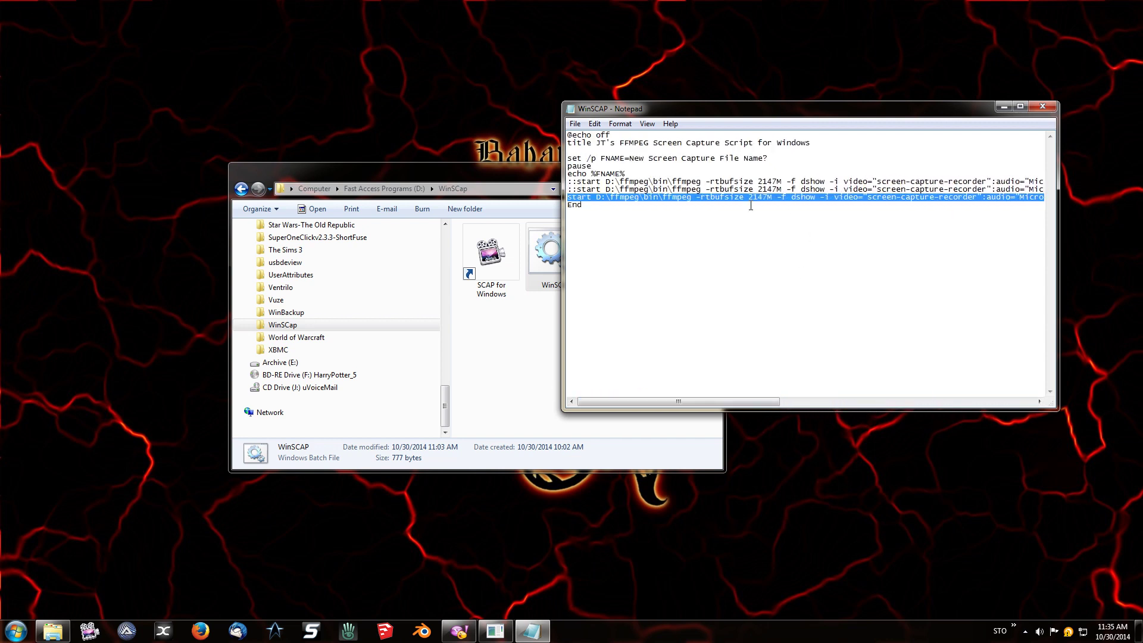
pyautogui.click(783, 254)
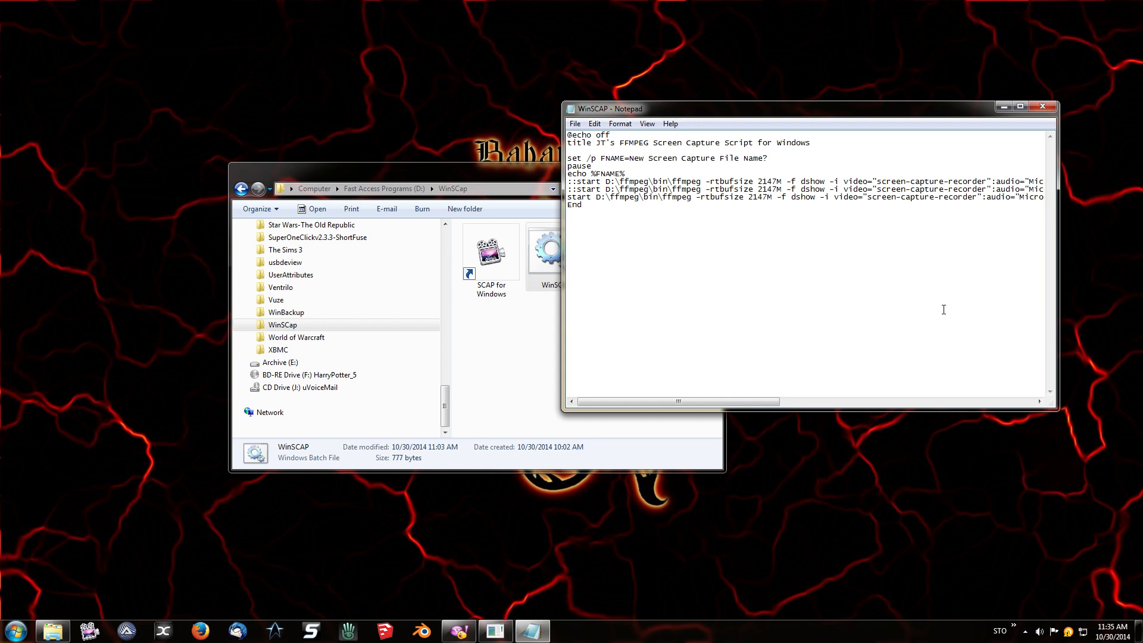
pyautogui.click(1043, 106)
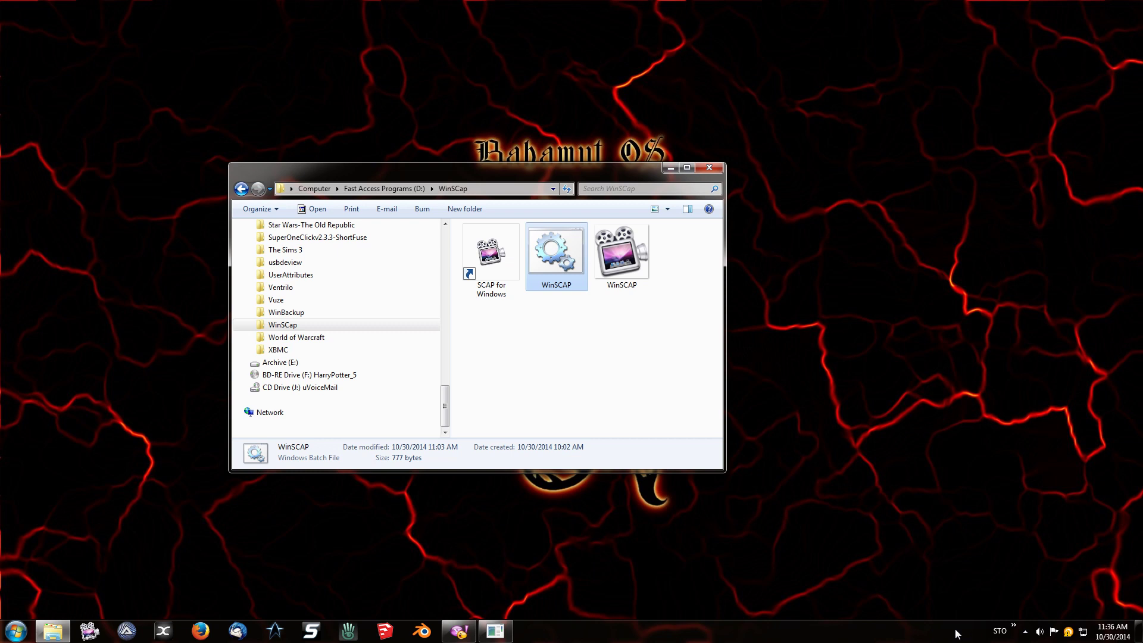
# Check the taskbar's » overflow list, then move the WinSCap folder window to the upper right.
pyautogui.click(1014, 625)
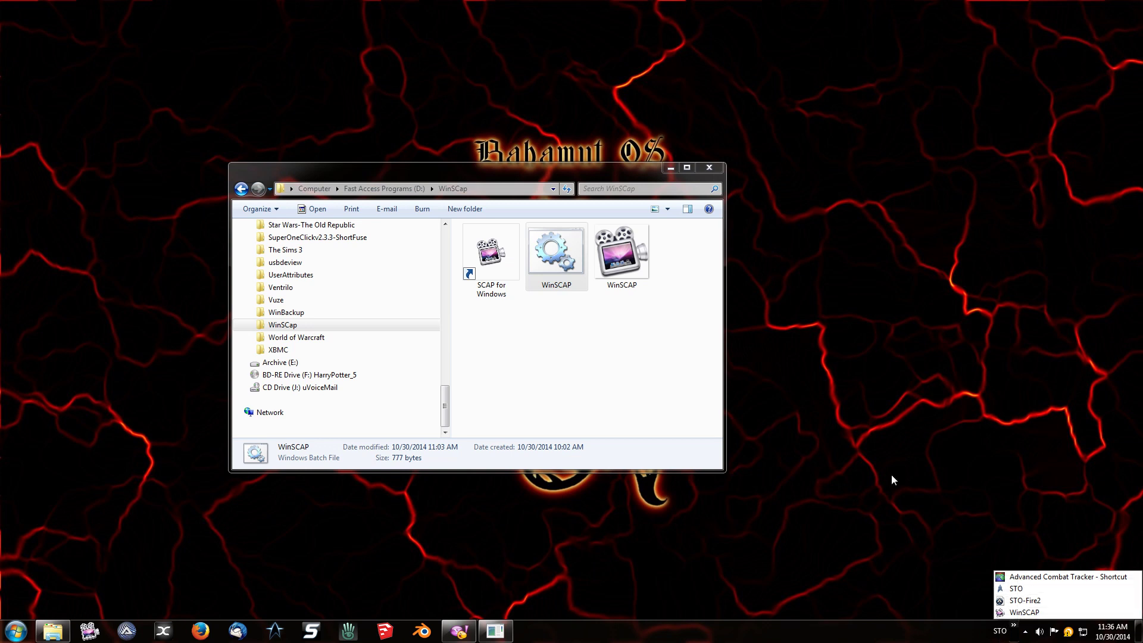
pyautogui.click(815, 413)
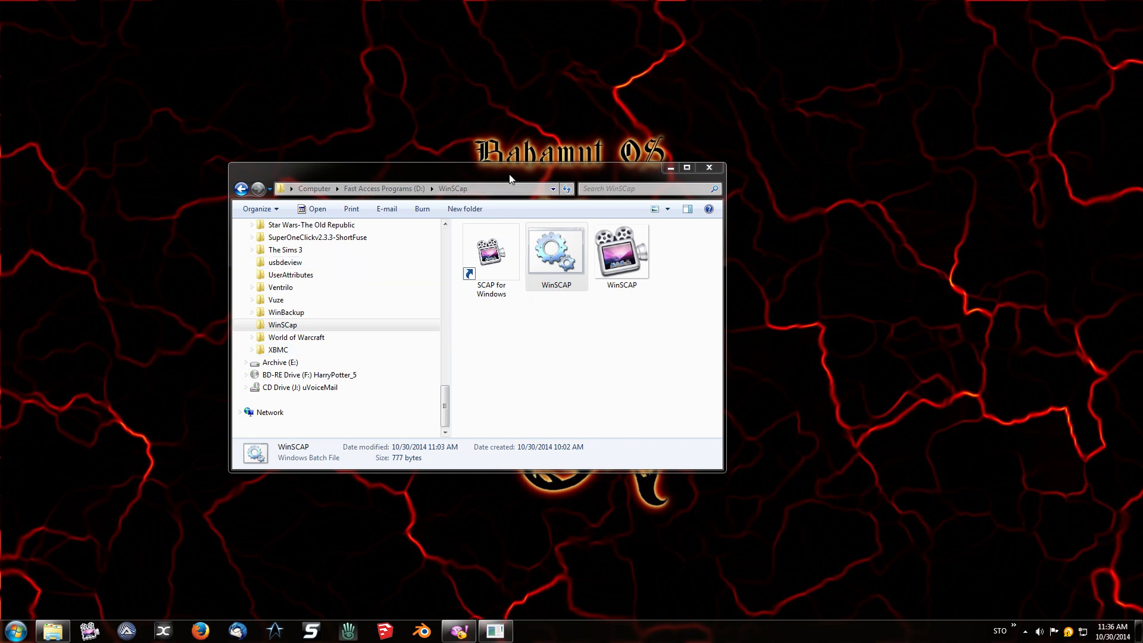
pyautogui.moveTo(511, 176); pyautogui.dragTo(882, 52)
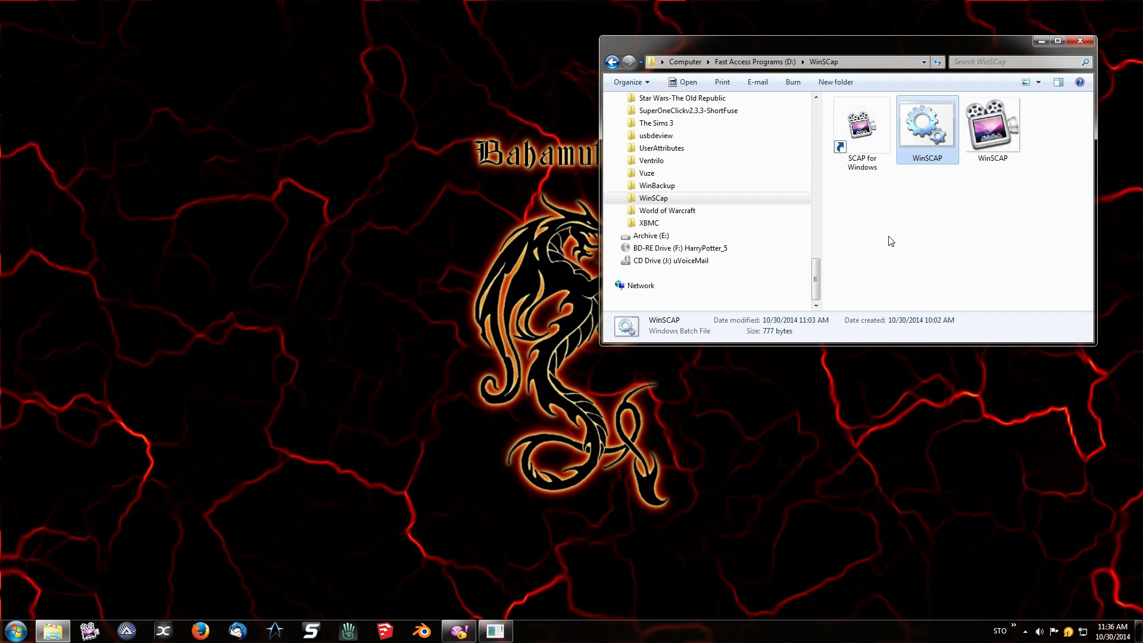
pyautogui.rightClick(868, 148)
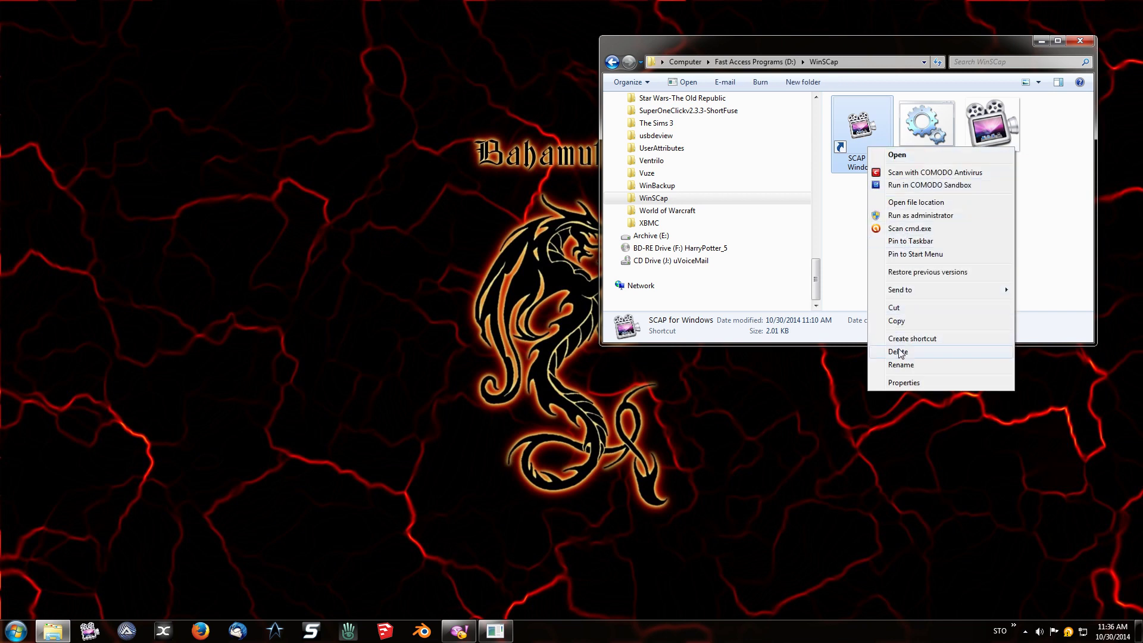
pyautogui.click(908, 383)
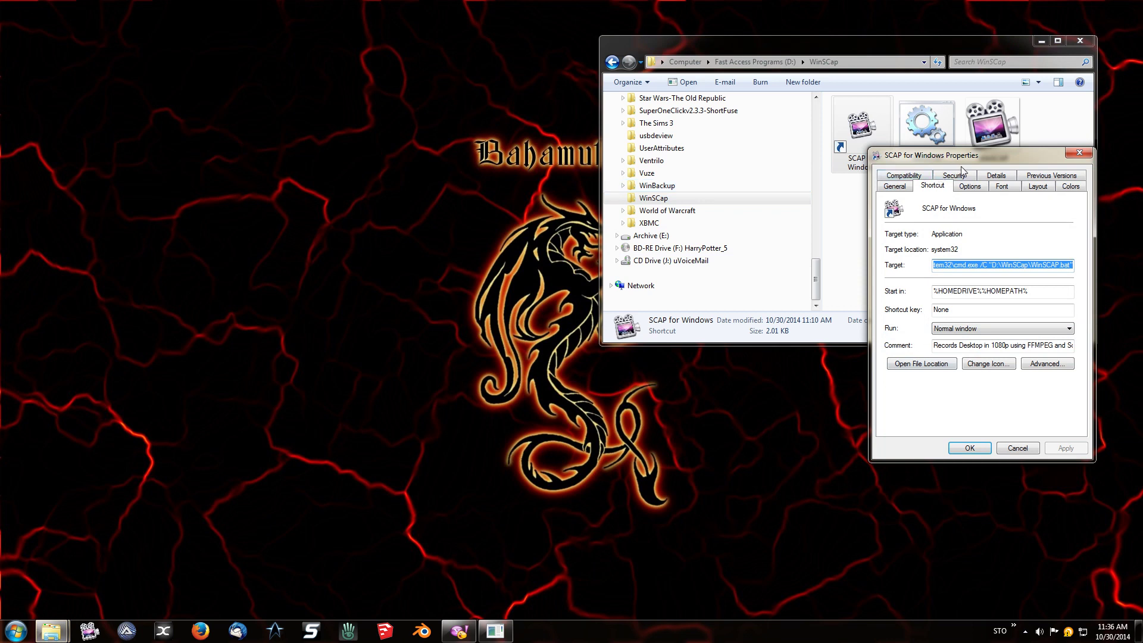
pyautogui.moveTo(958, 150); pyautogui.dragTo(385, 134)
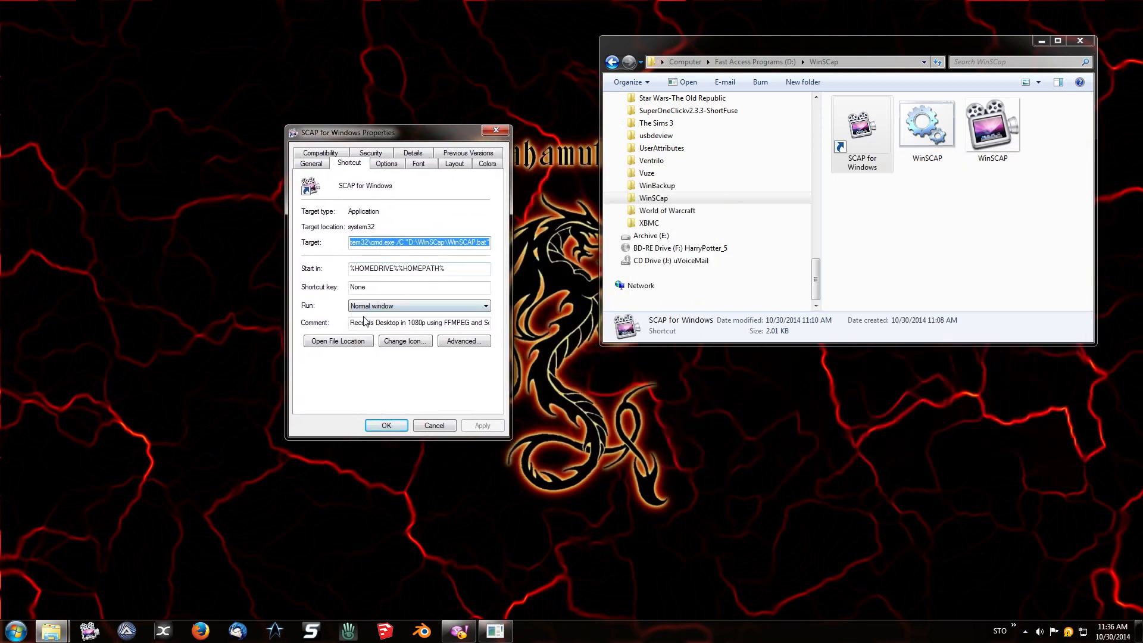
pyautogui.click(316, 164)
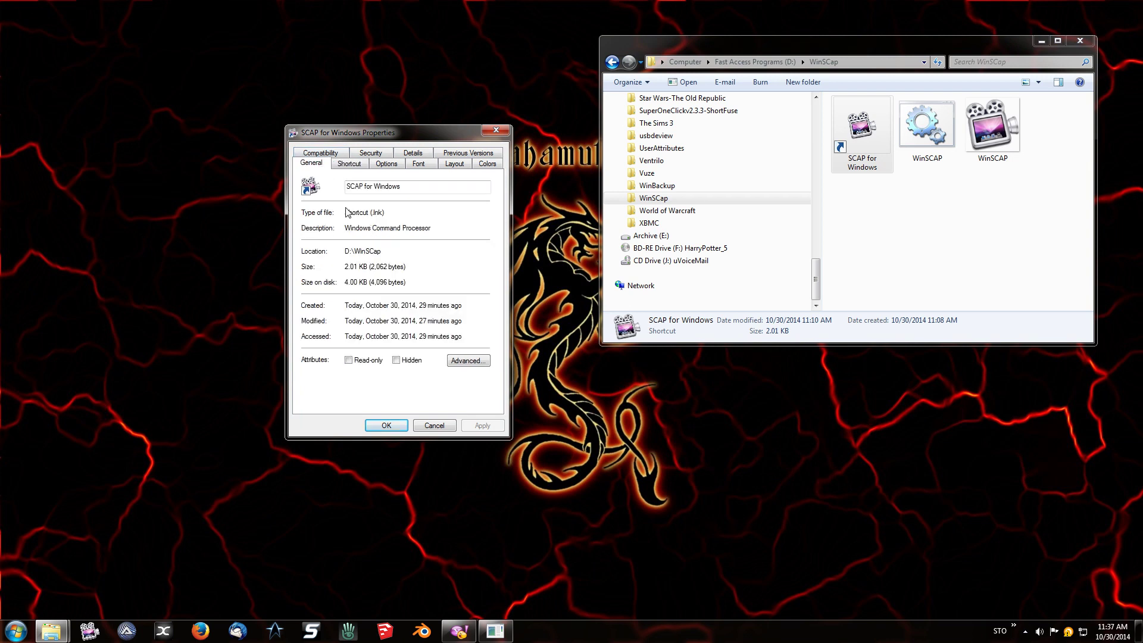
pyautogui.click(349, 164)
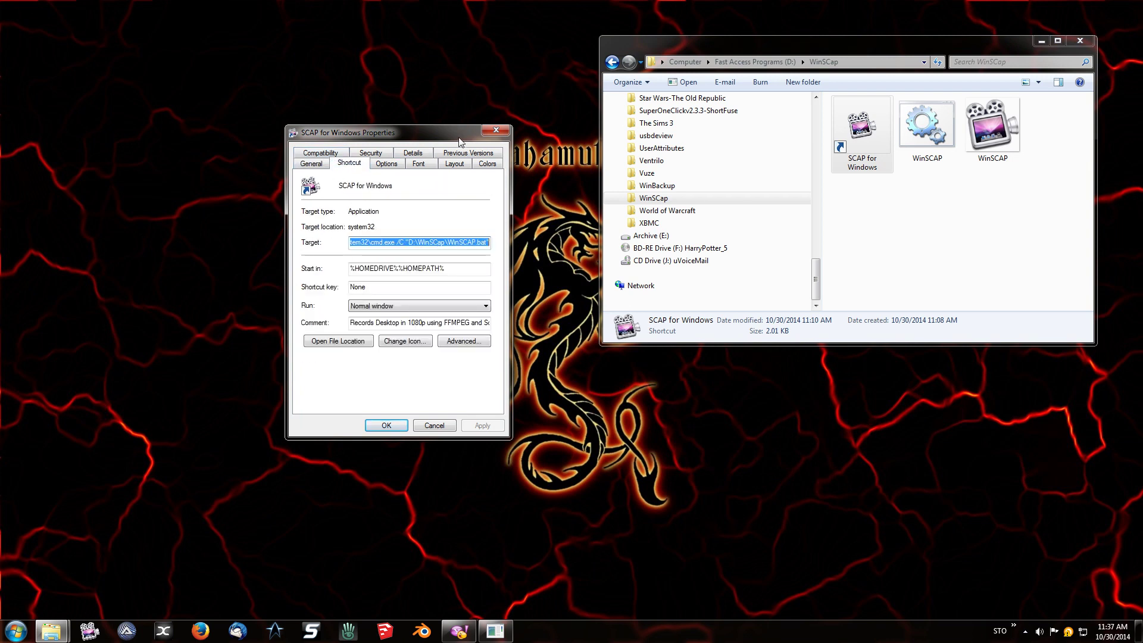
pyautogui.click(496, 130)
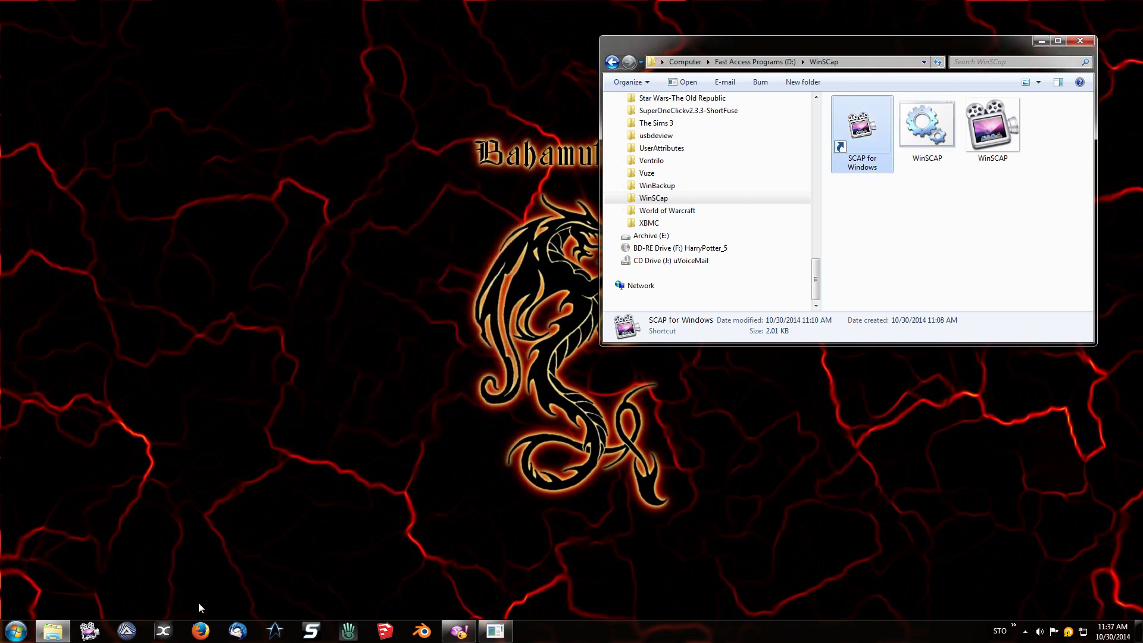
# Replace the old WinSCap launcher pin with the SCAP for Windows shortcut in the second taskbar slot.
pyautogui.rightClick(95, 629)
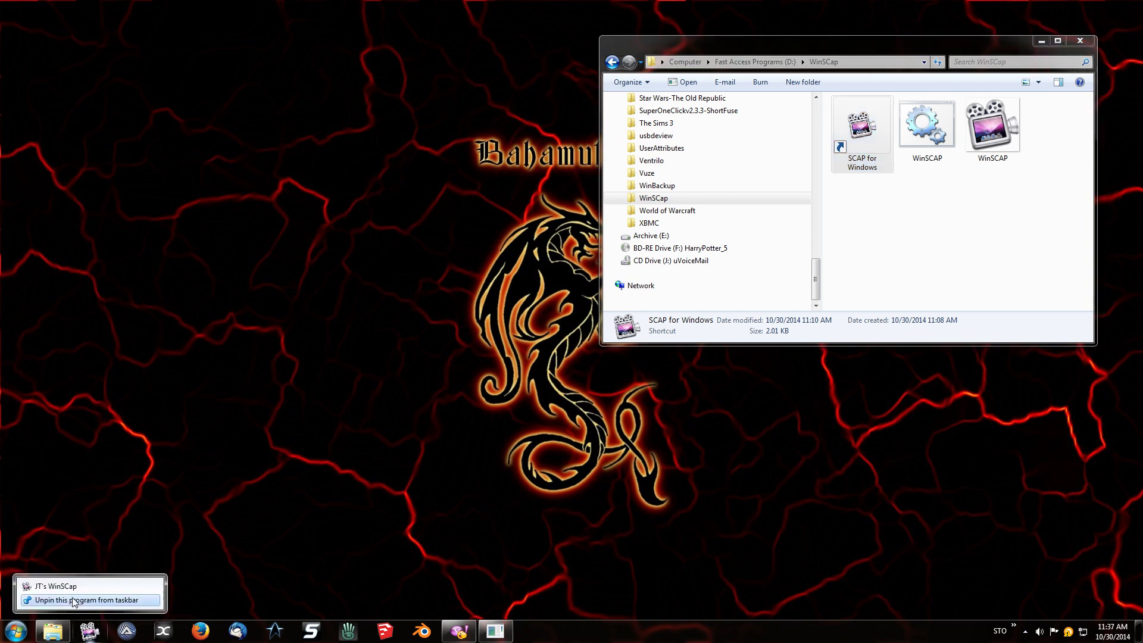
pyautogui.click(76, 600)
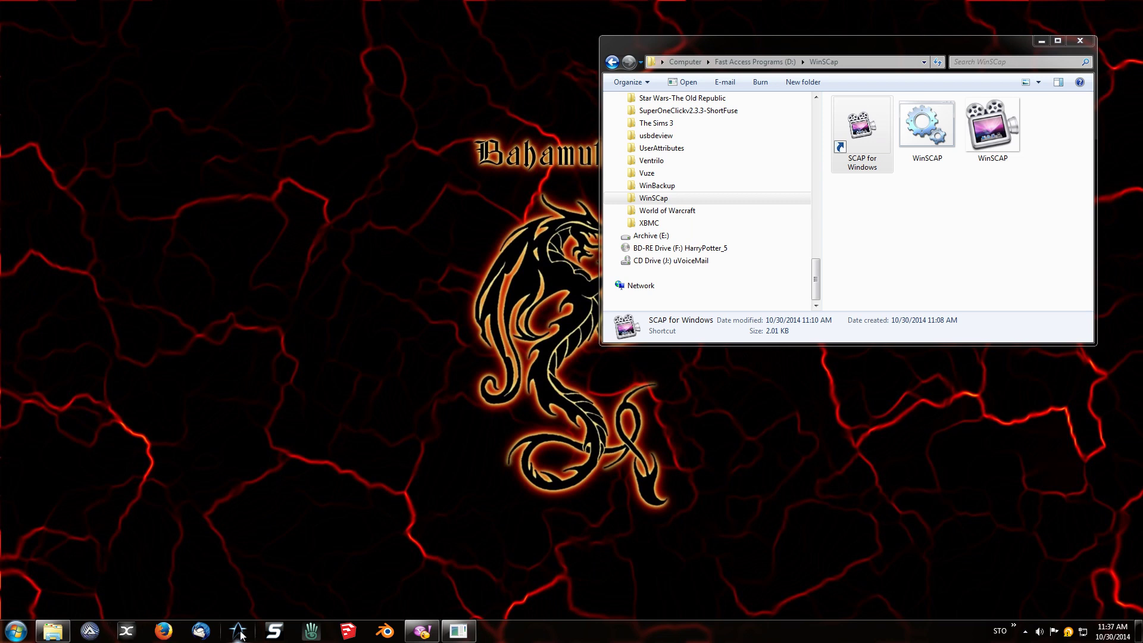
pyautogui.moveTo(457, 632)
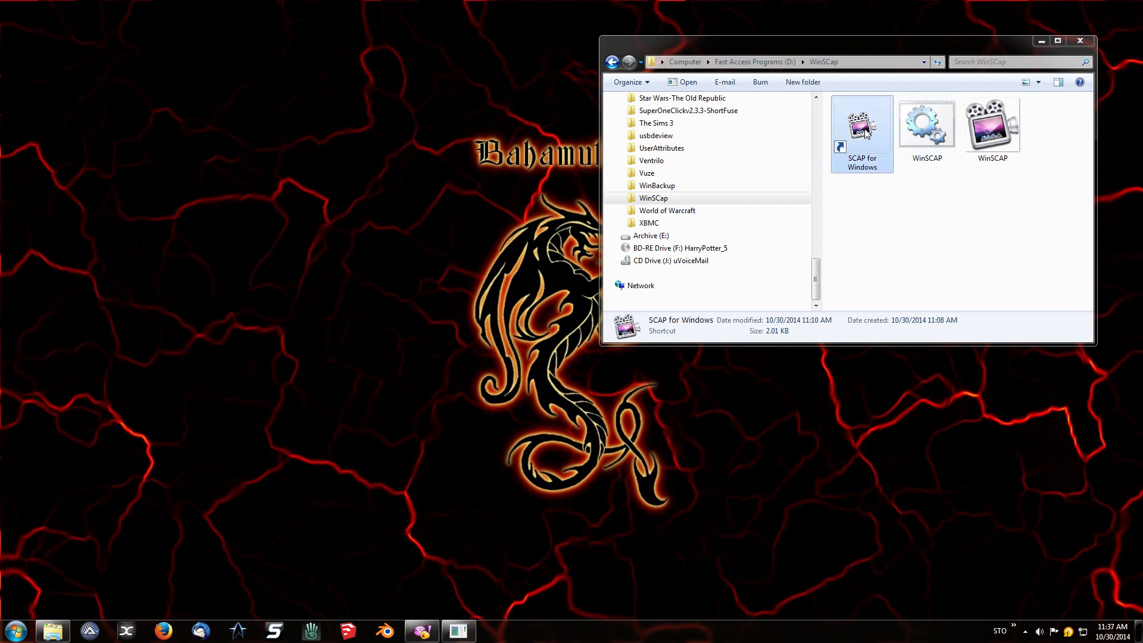
pyautogui.moveTo(866, 132); pyautogui.dragTo(94, 636)
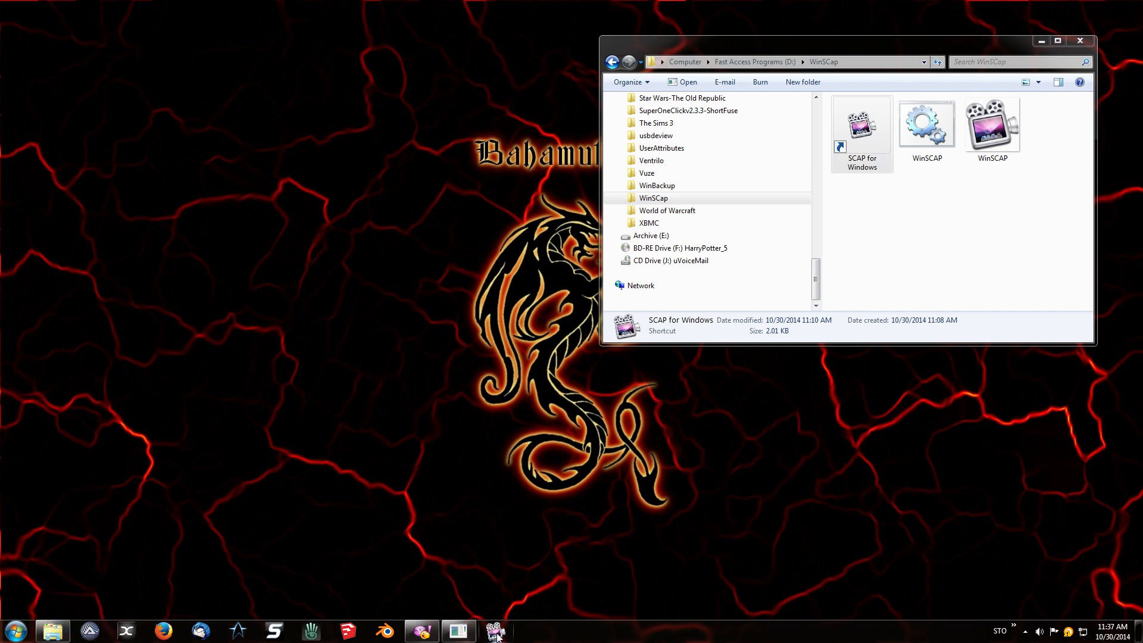
pyautogui.moveTo(497, 636); pyautogui.dragTo(88, 632)
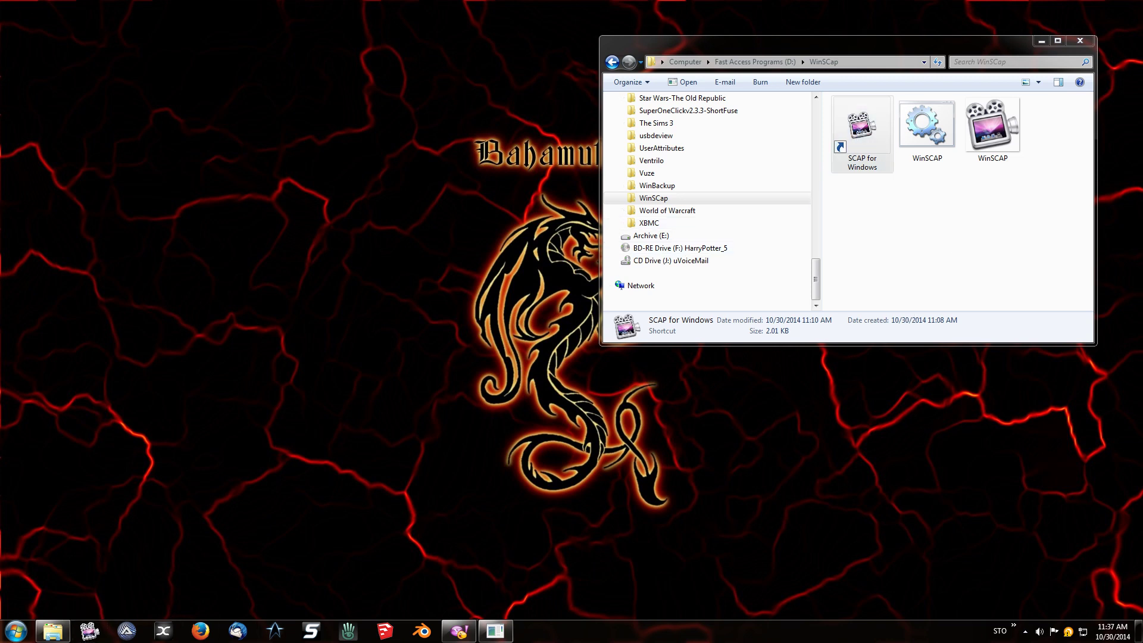
# Unpin SCAP for Windows from the taskbar and ready the Start menu program search.
pyautogui.rightClick(89, 630)
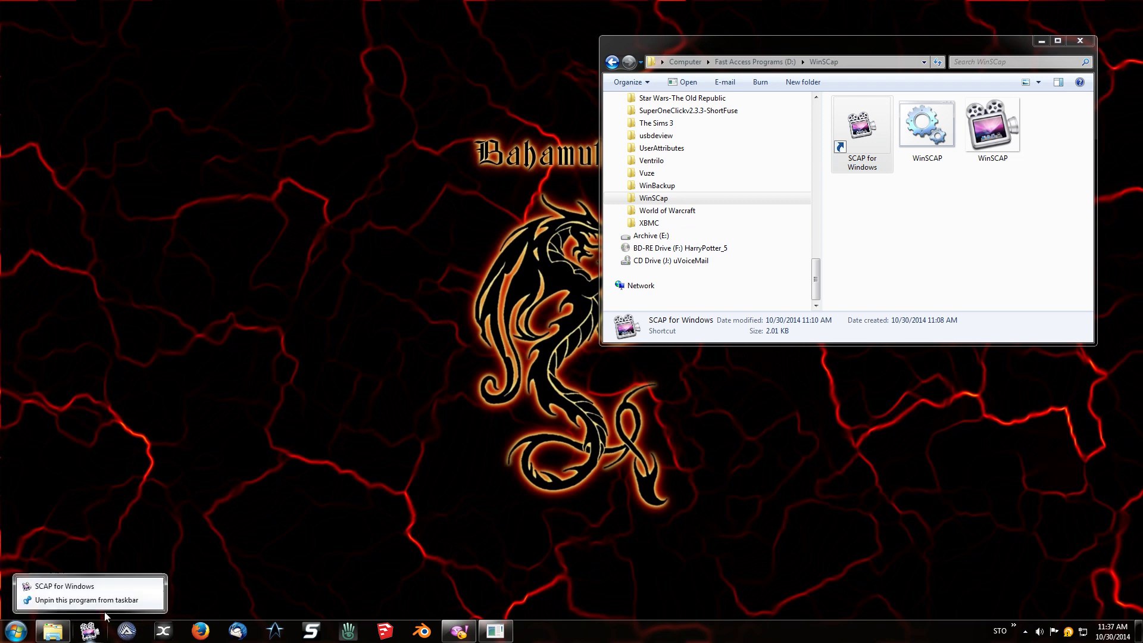
pyautogui.click(80, 600)
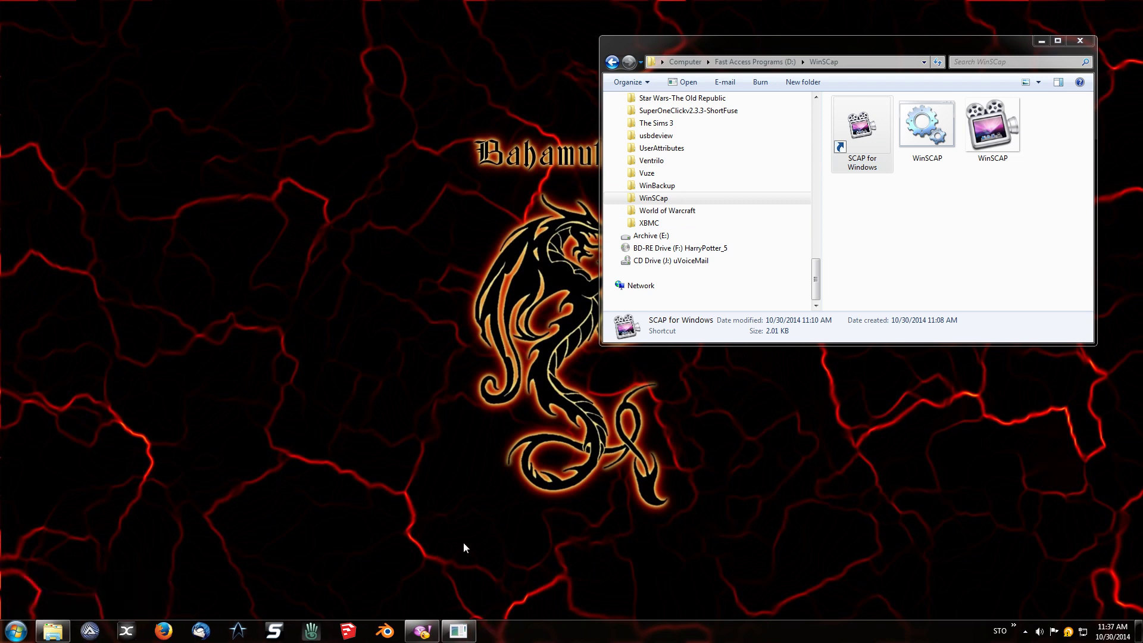
pyautogui.click(880, 219)
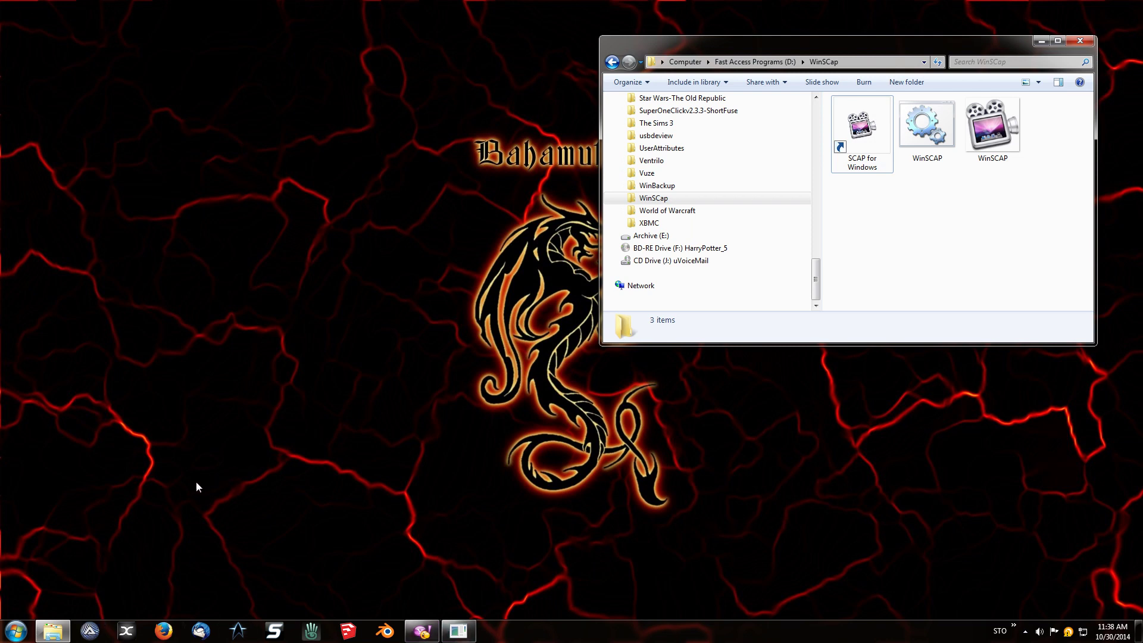
pyautogui.click(18, 635)
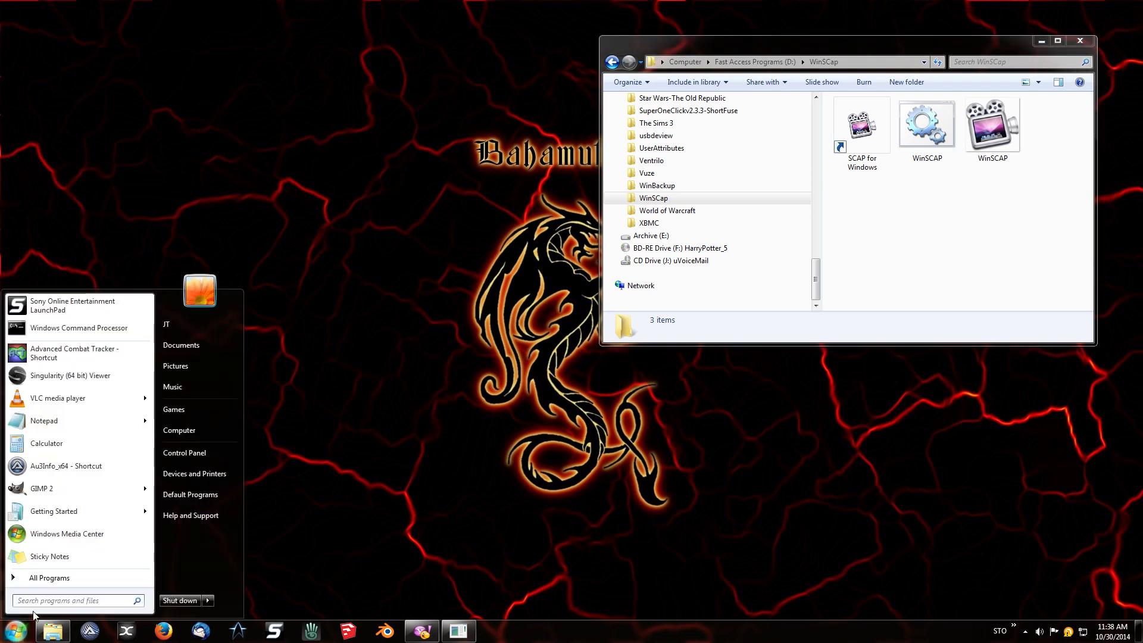
pyautogui.click(65, 600)
# Run cmd from the Start search and close the resulting Command Prompt window.
pyautogui.write('cmd')
pyautogui.press('Return')
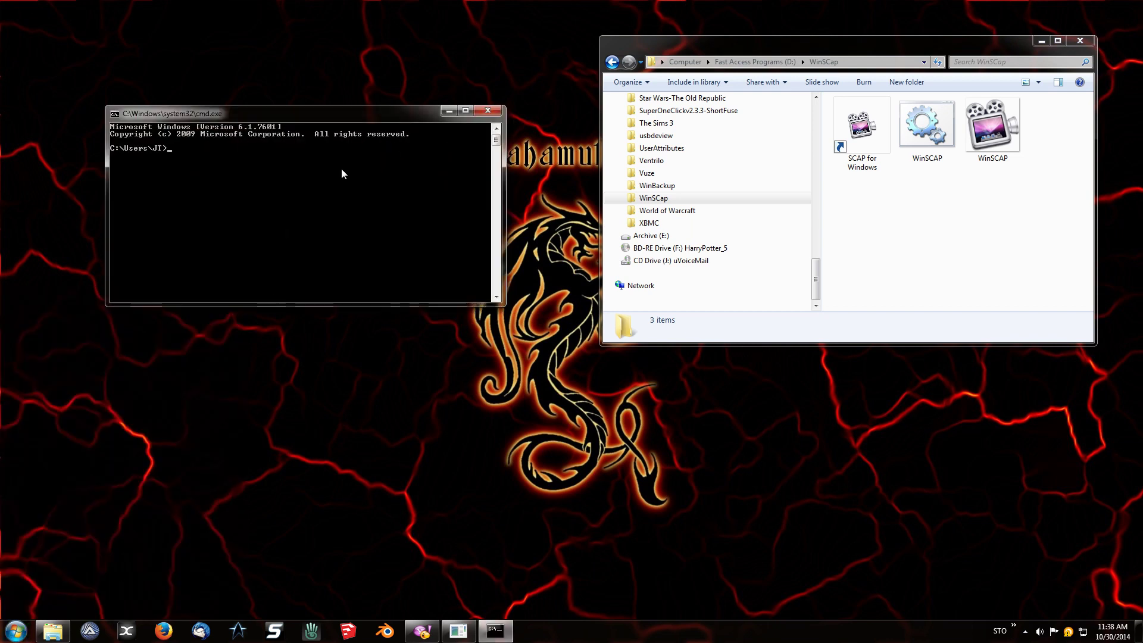
pyautogui.click(488, 111)
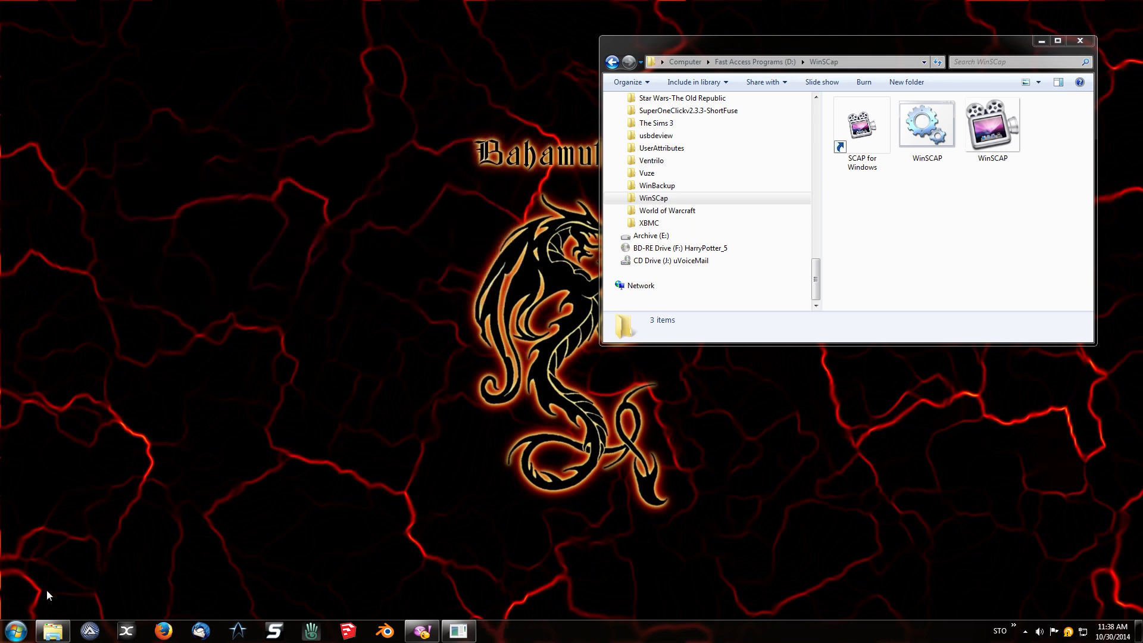
# Search cmd in the Start menu and pin it to the taskbar.
pyautogui.click(16, 630)
pyautogui.click(63, 602)
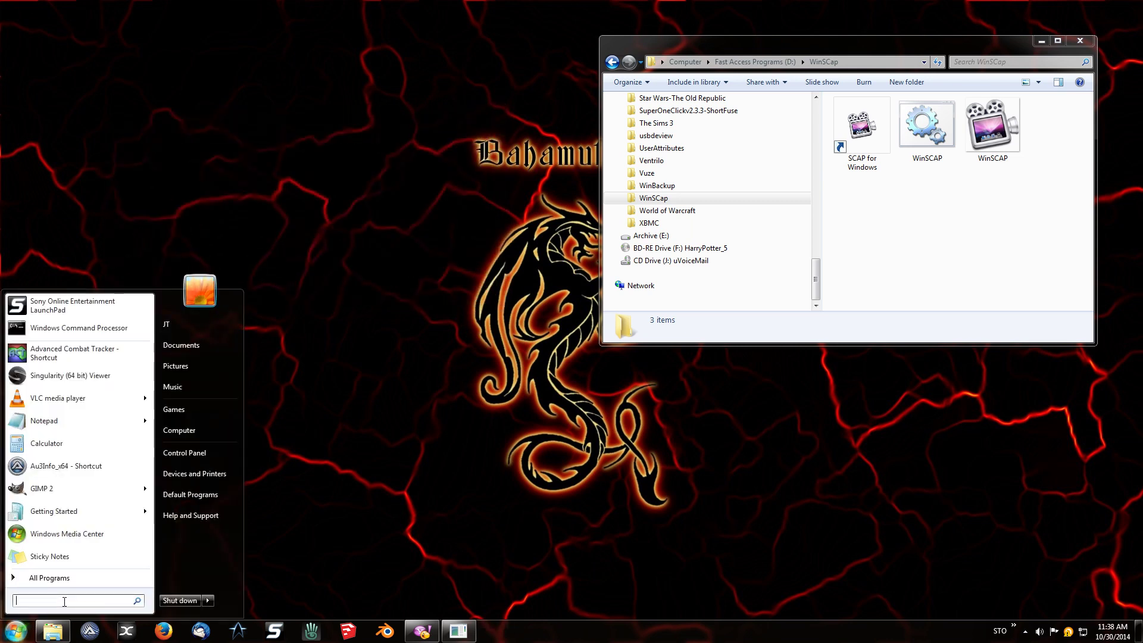
pyautogui.write('cmd')
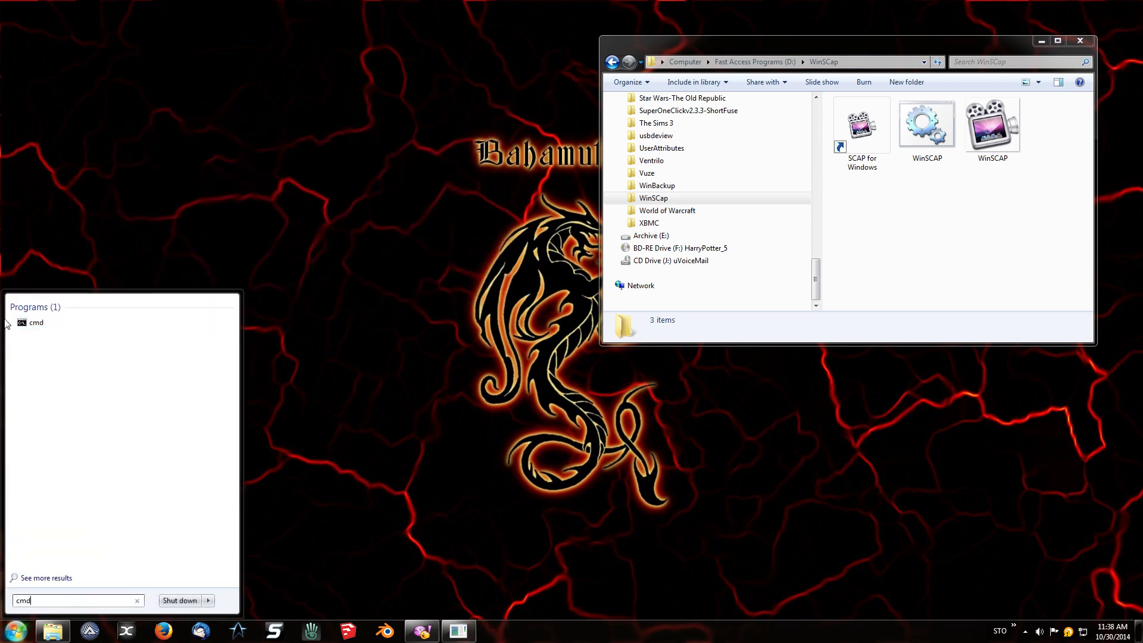
pyautogui.rightClick(37, 327)
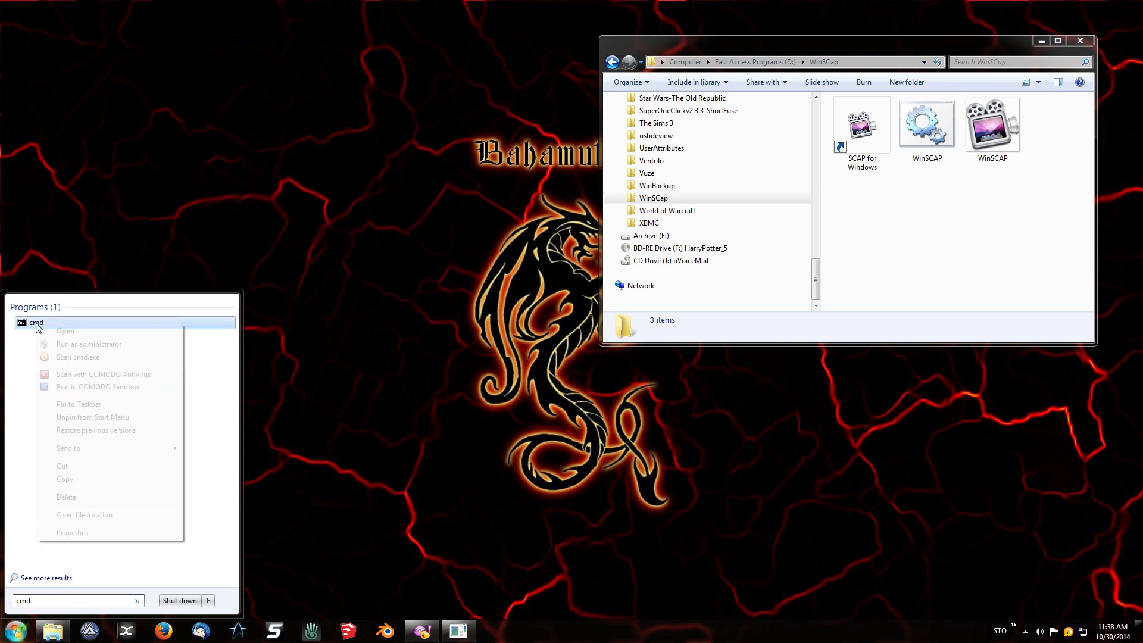
pyautogui.click(72, 405)
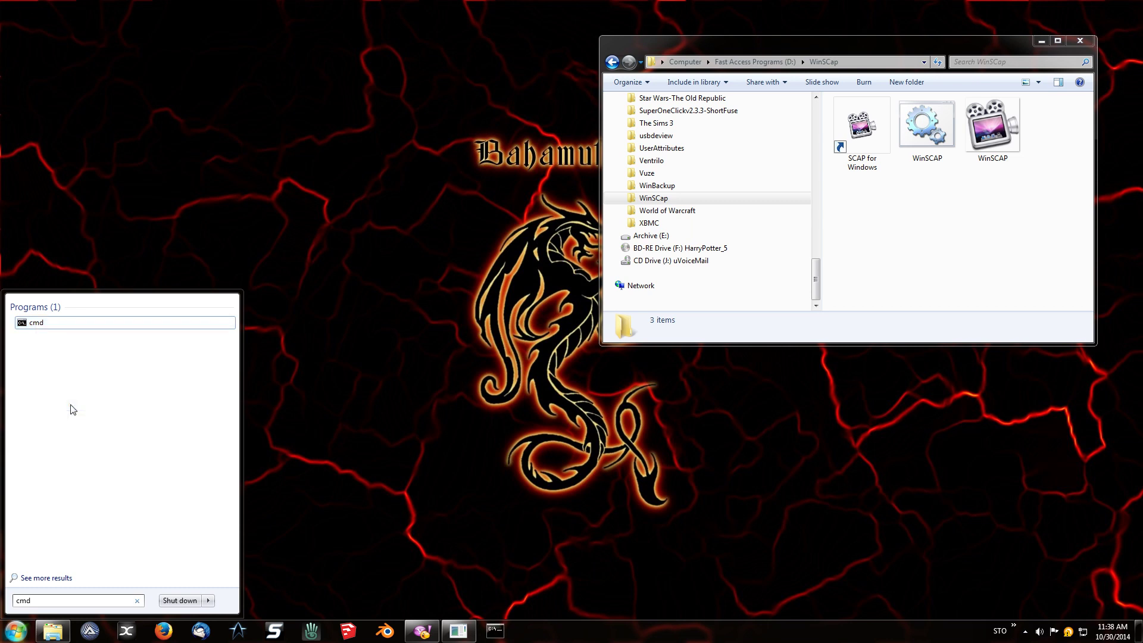
pyautogui.click(387, 376)
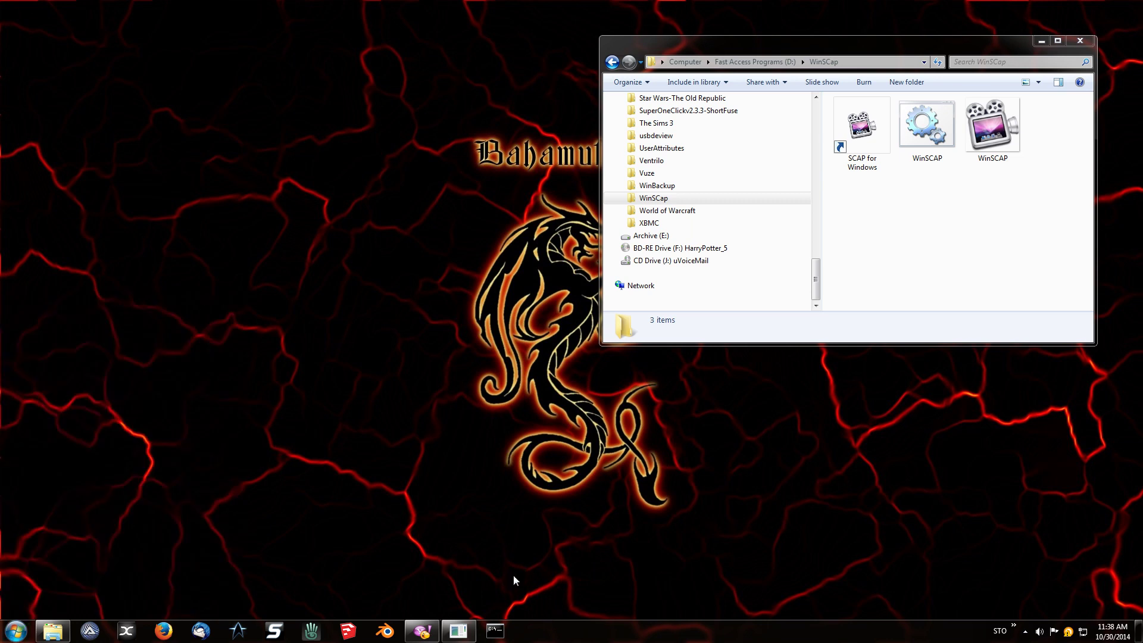
# Open the pinned Command Prompt's Properties, showing target %windir%\system32\cmd.exe, and move it upper left.
pyautogui.rightClick(495, 634)
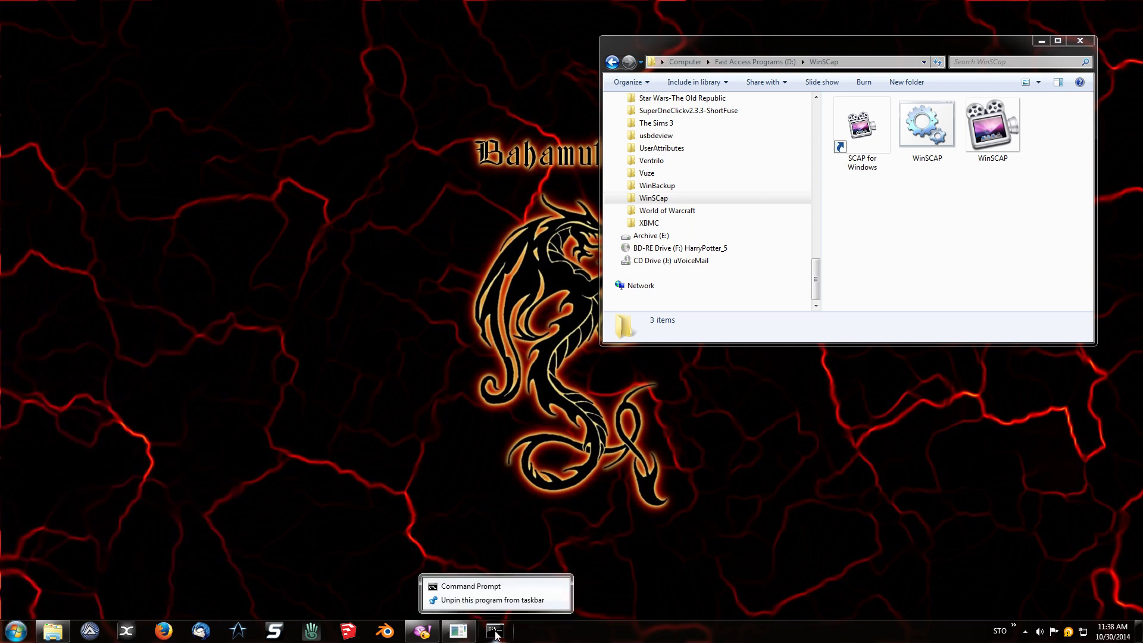
pyautogui.rightClick(442, 587)
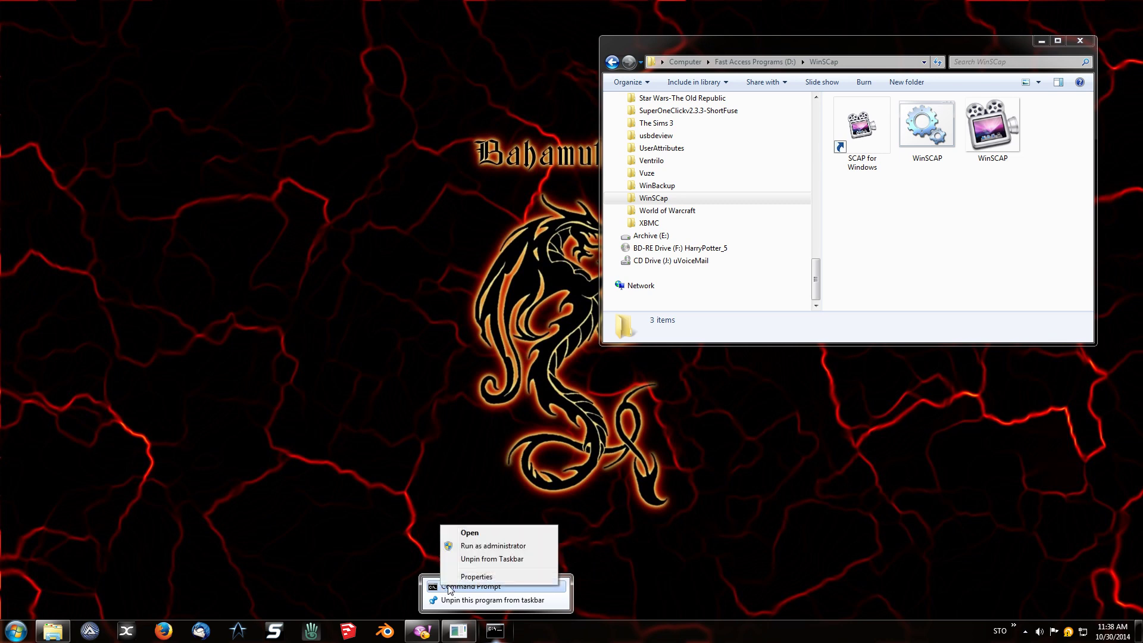
pyautogui.click(472, 577)
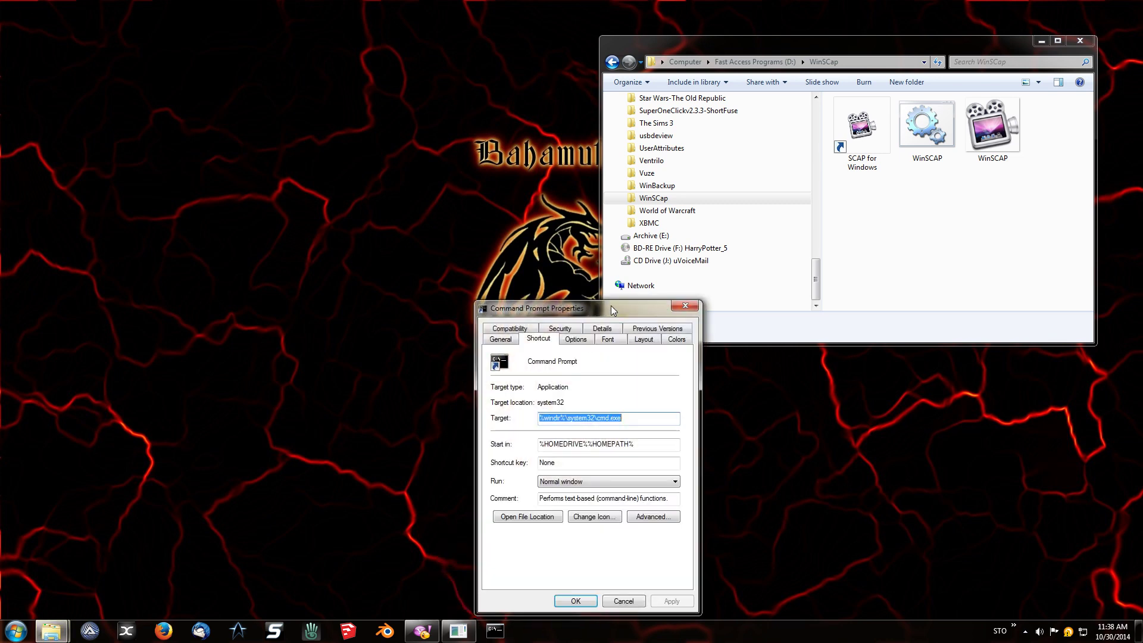
pyautogui.moveTo(614, 310); pyautogui.dragTo(244, 117)
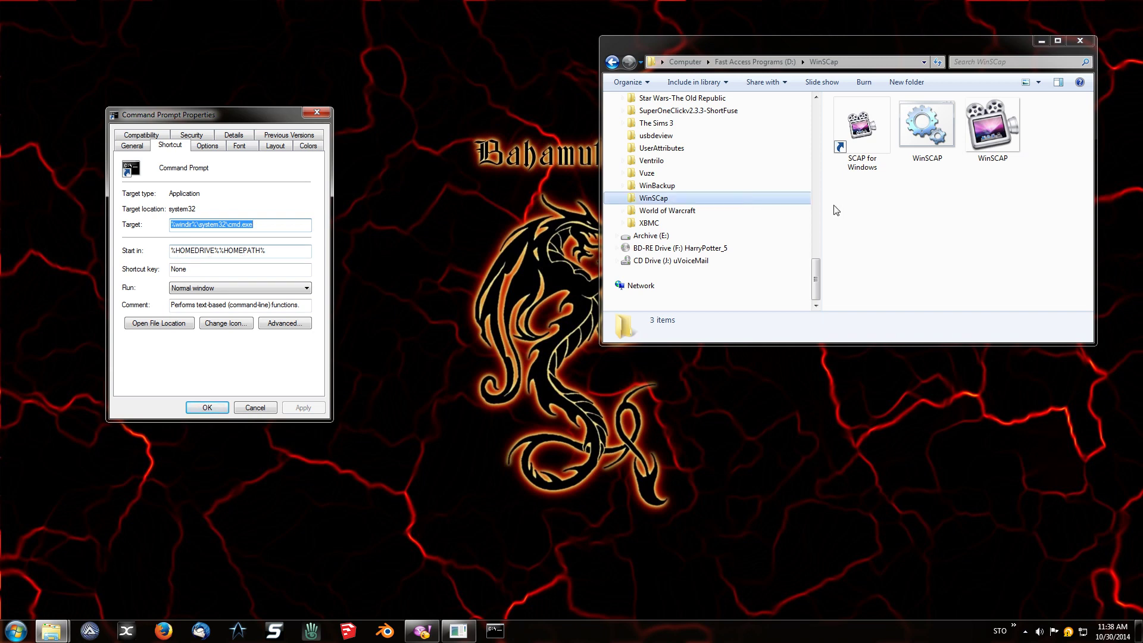
pyautogui.click(884, 241)
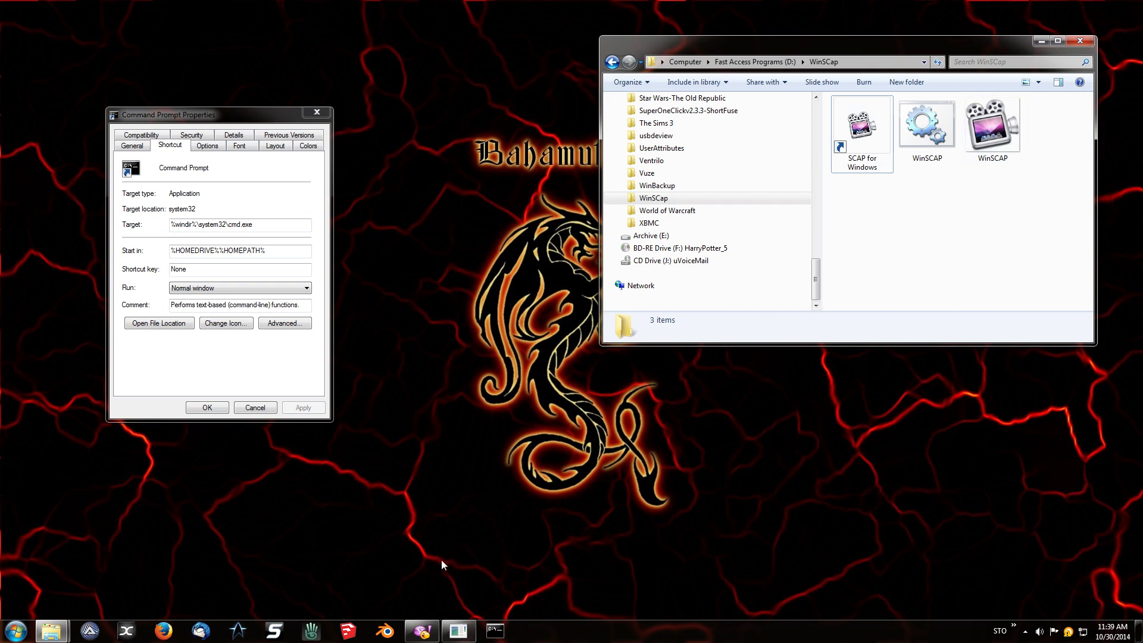
# Create a new shortcut in the WinSCap folder via the background New > Shortcut menu.
pyautogui.rightClick(882, 197)
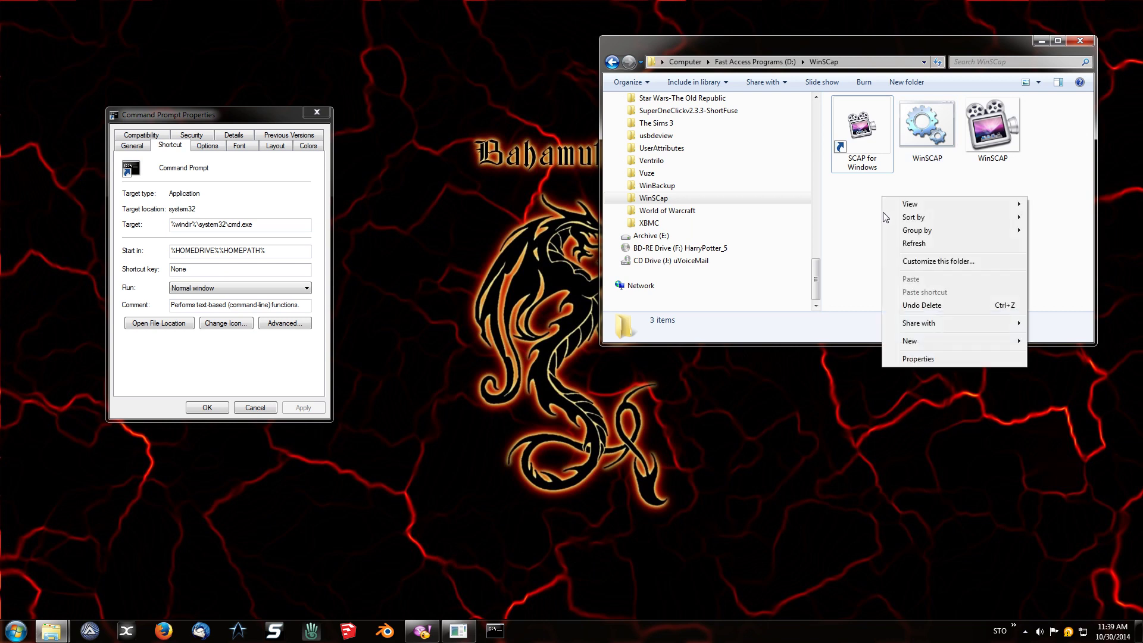
pyautogui.click(857, 209)
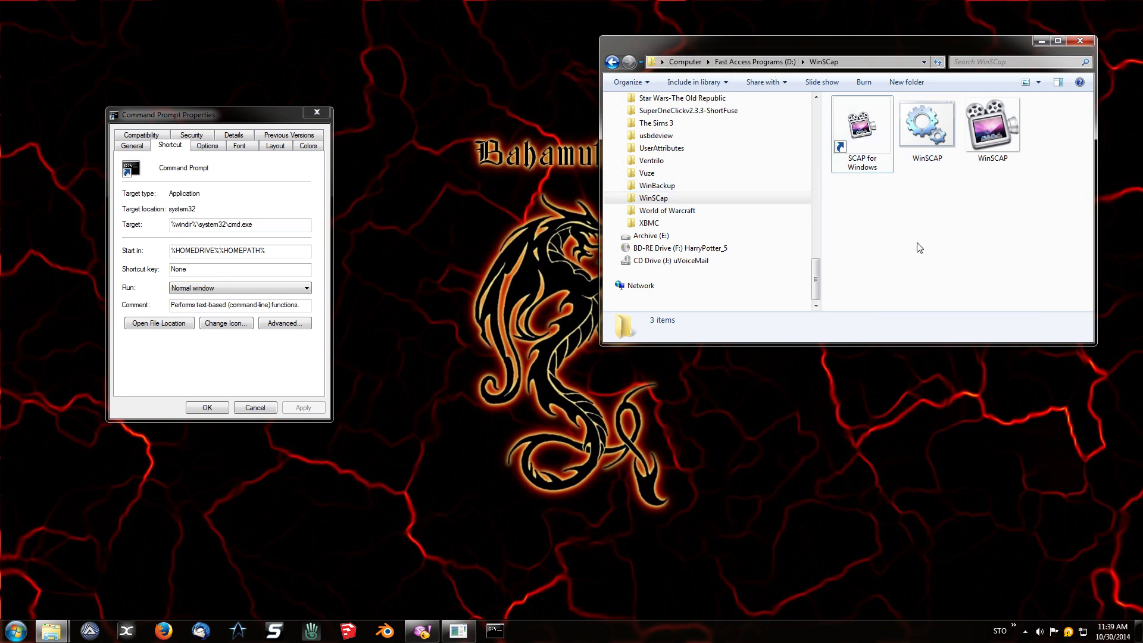
pyautogui.rightClick(883, 222)
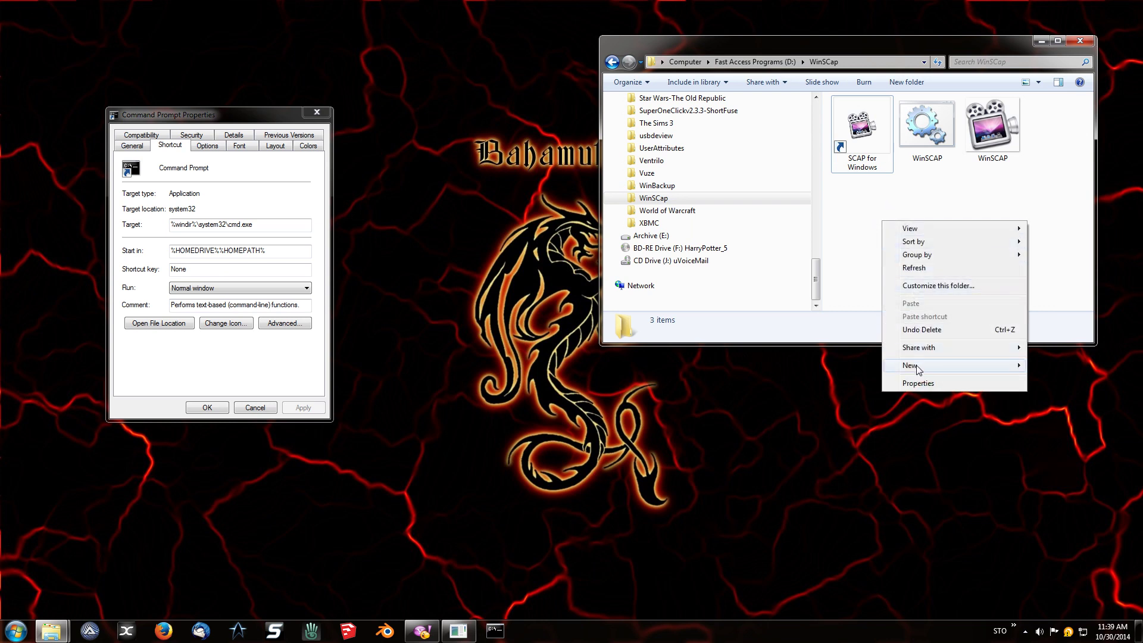
pyautogui.moveTo(919, 369)
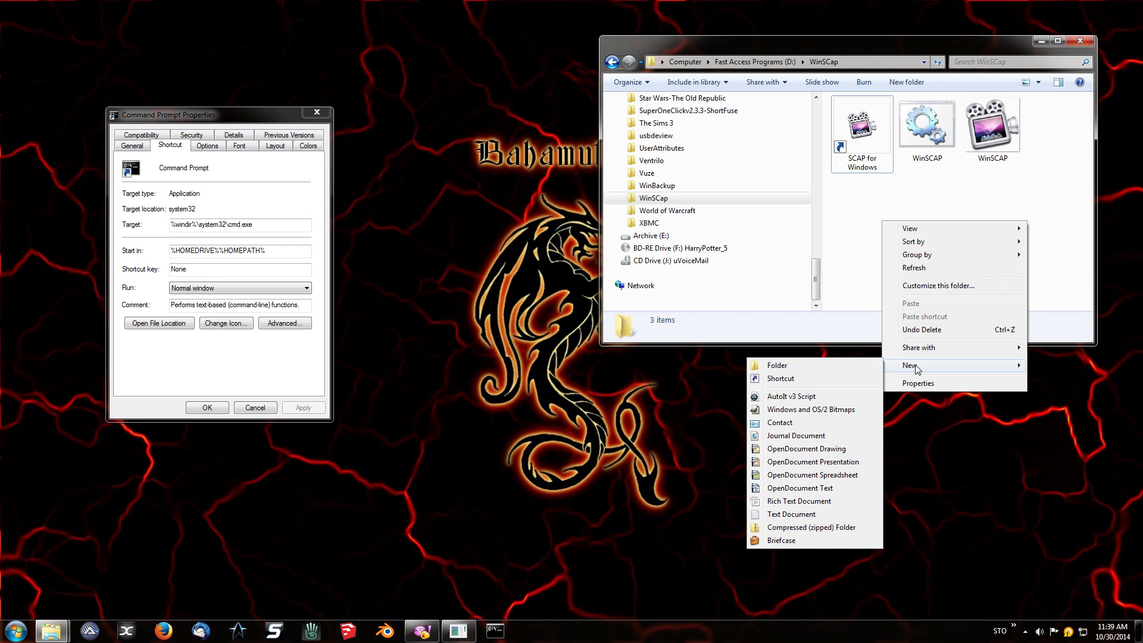
pyautogui.click(780, 381)
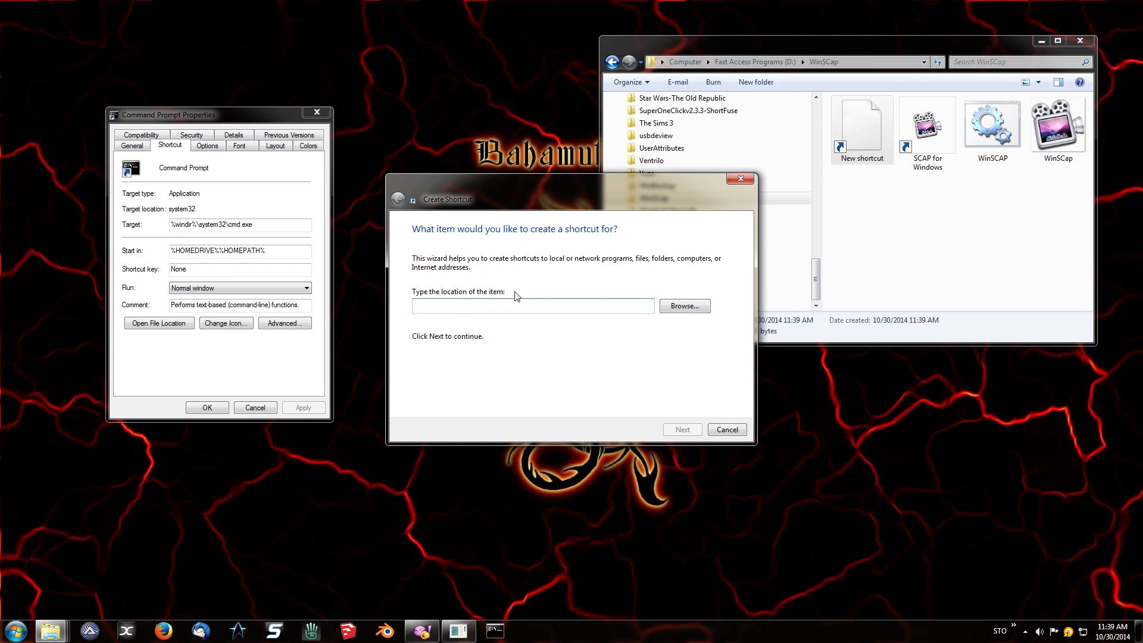
# Set the shortcut's target to D:\WinSCap\WinSCAP.bat by browsing Fast Access Programs (D:).
pyautogui.click(685, 306)
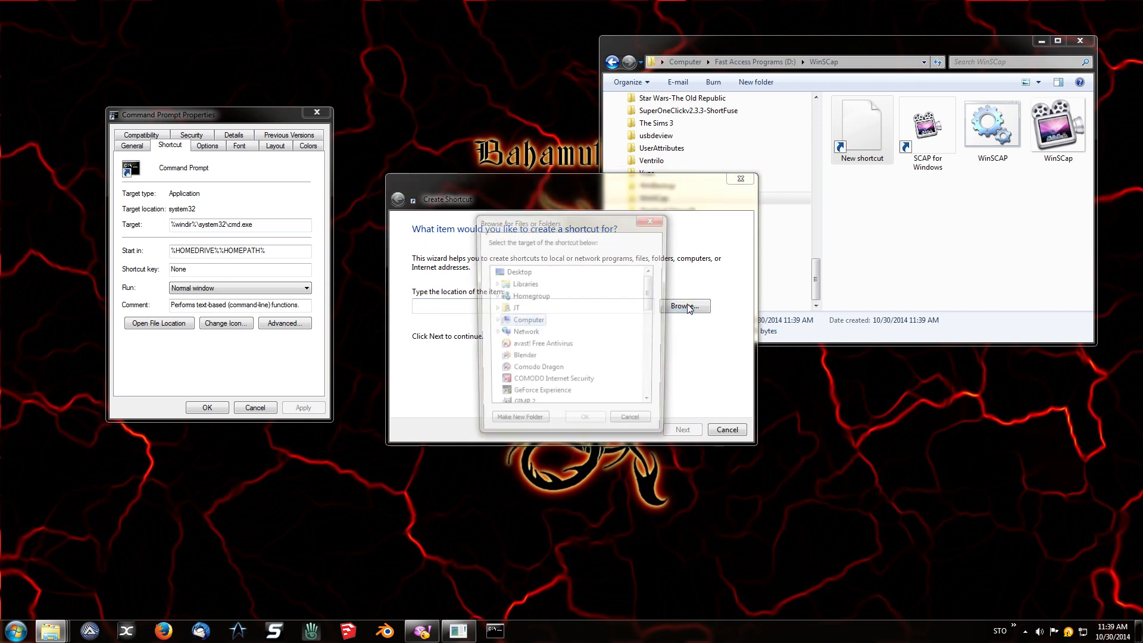
pyautogui.click(495, 323)
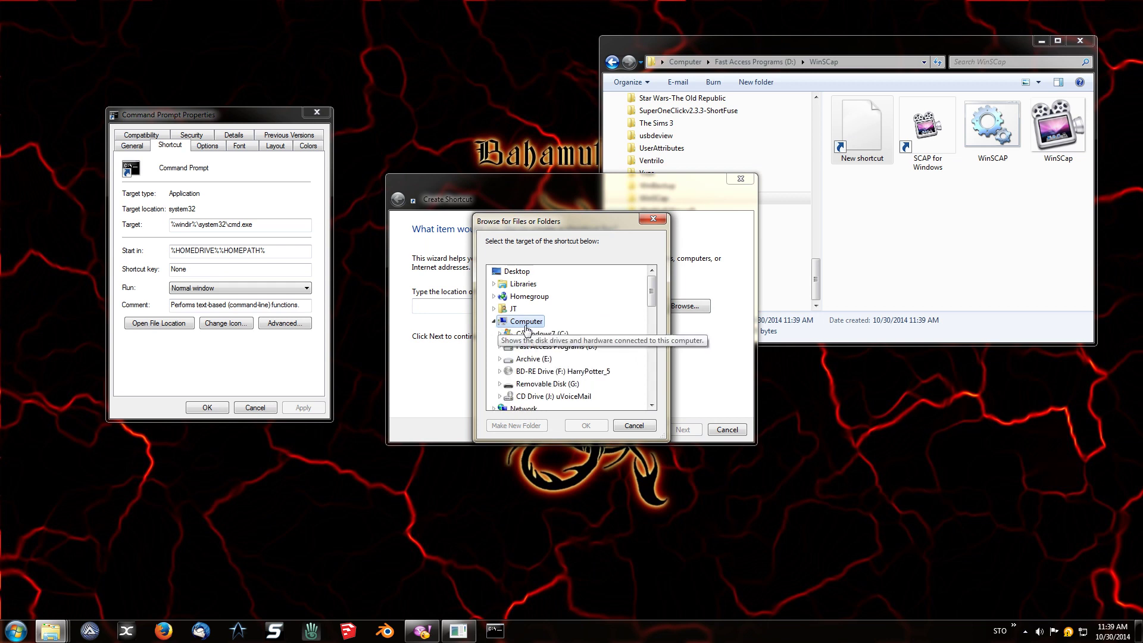
pyautogui.scroll(-5, 512, 340)
pyautogui.scroll(3, 517, 346)
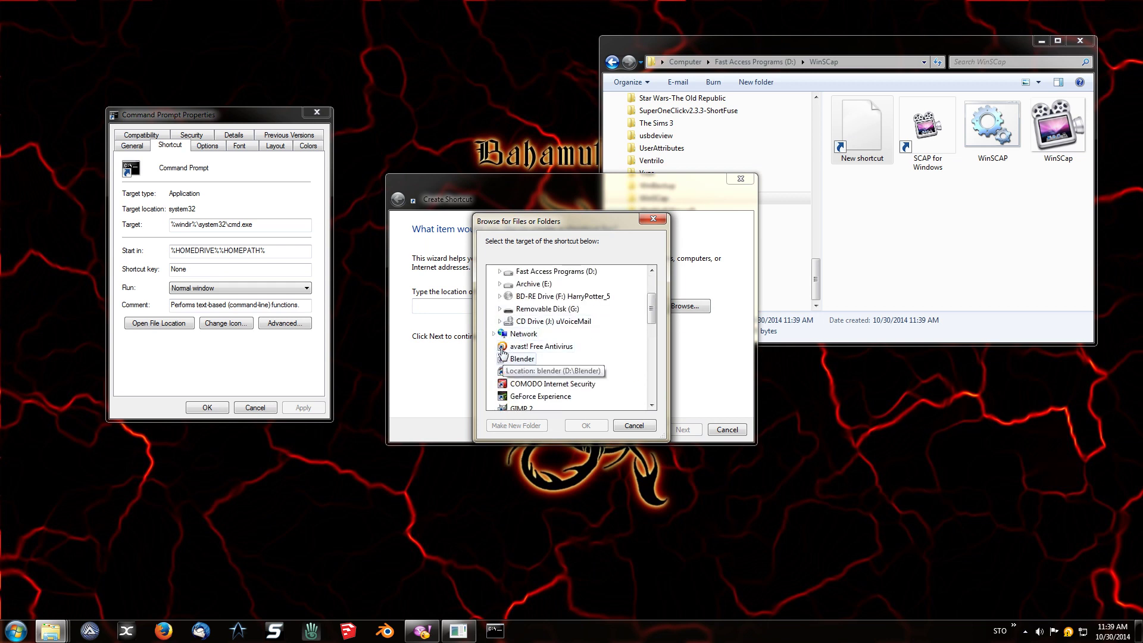
pyautogui.click(500, 272)
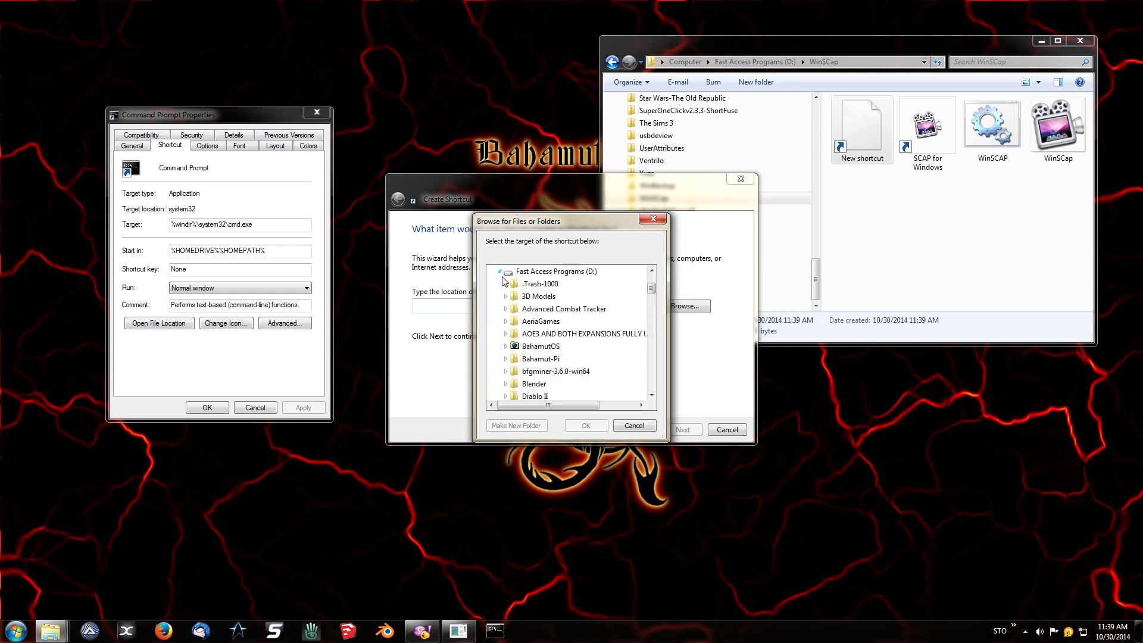
pyautogui.scroll(-10, 539, 340)
pyautogui.scroll(-10, 540, 342)
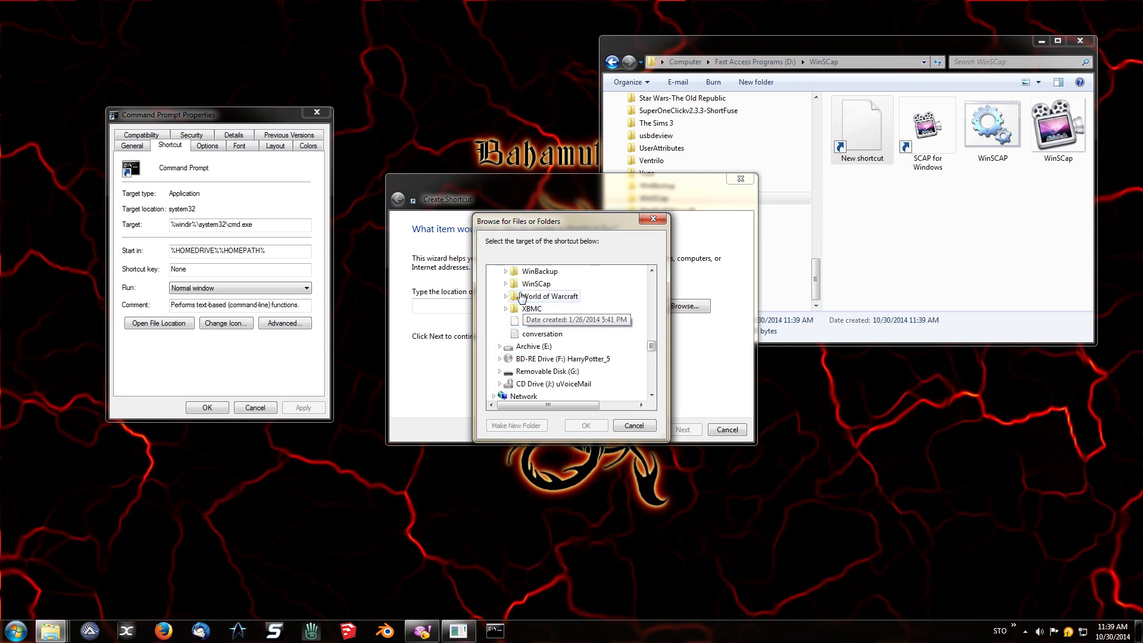
pyautogui.click(536, 283)
pyautogui.scroll(-3, 536, 310)
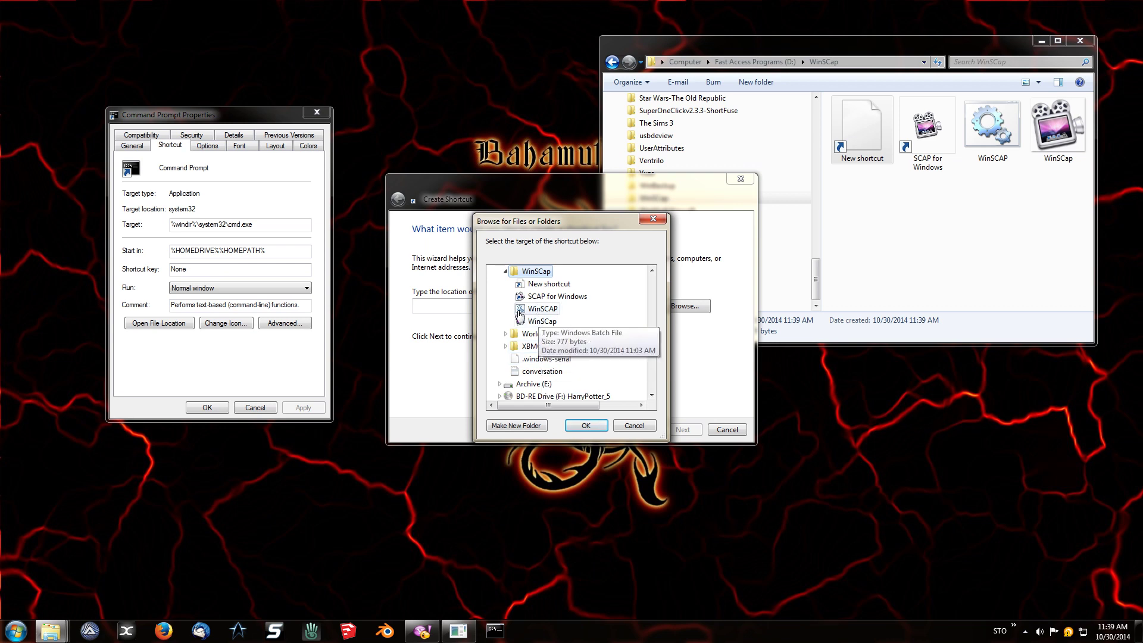
pyautogui.click(542, 309)
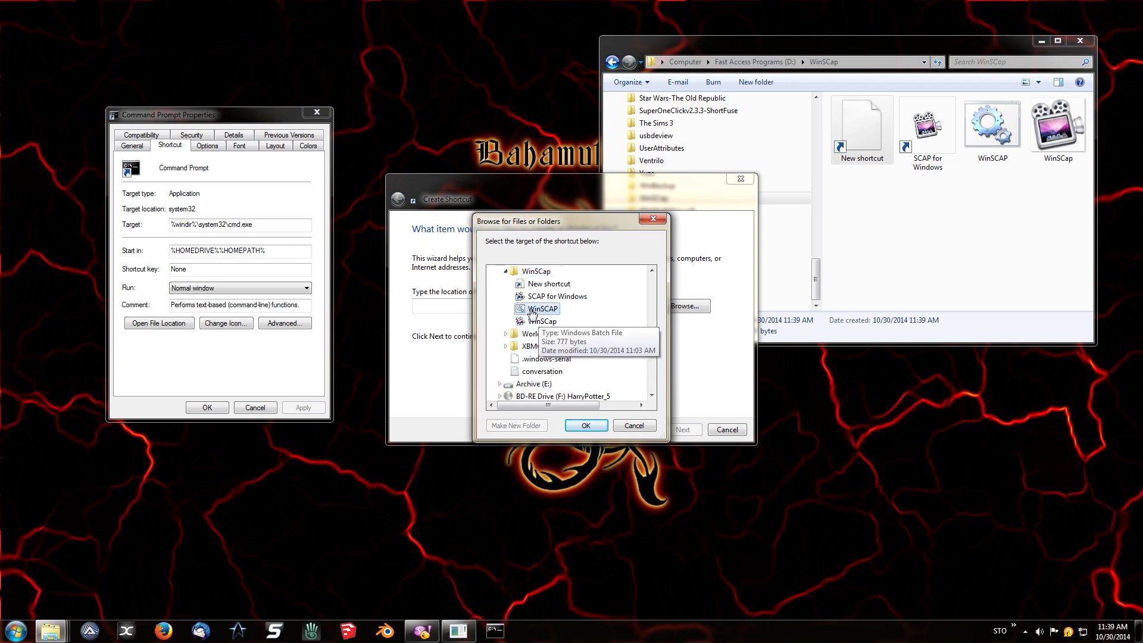
pyautogui.click(586, 425)
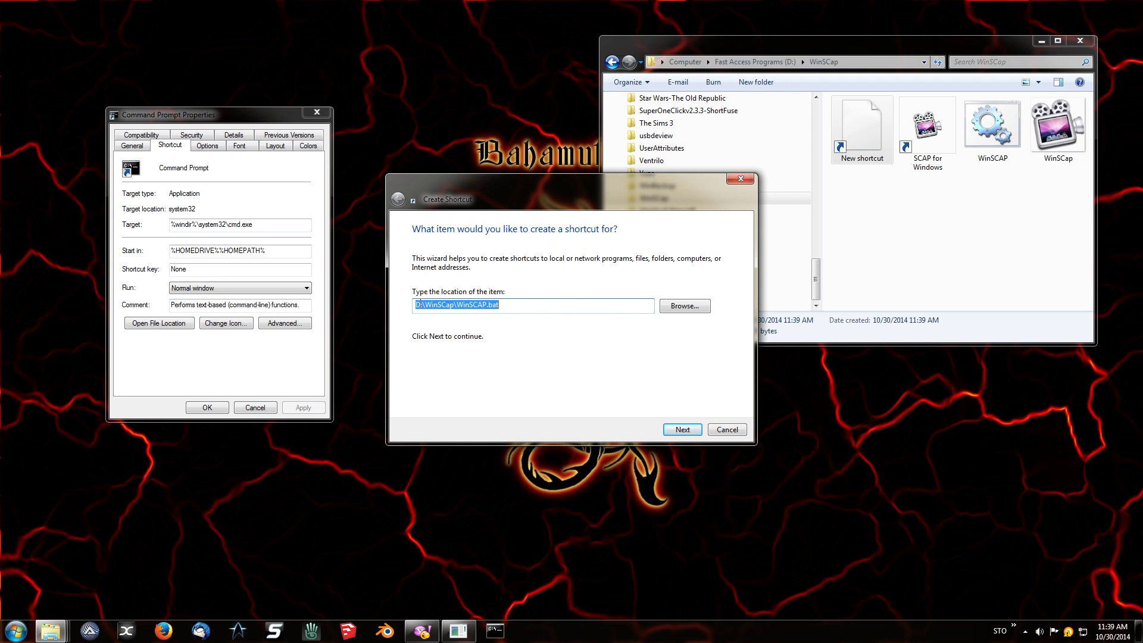
pyautogui.click(683, 429)
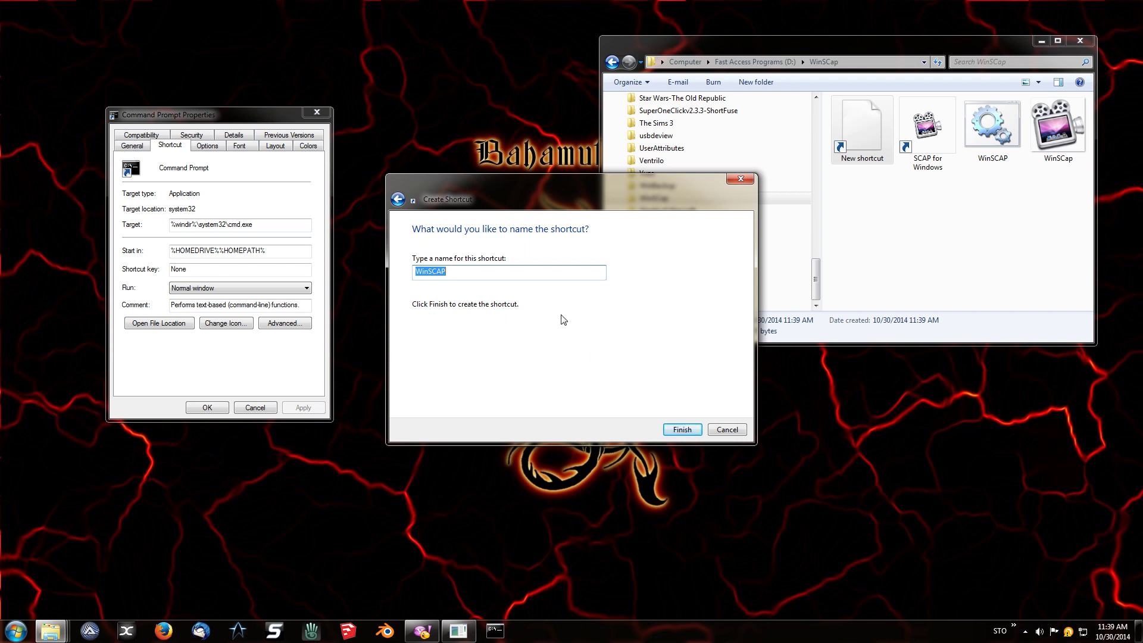
# Replace the suggested name with the user's custom WinSCap name and finish the shortcut.
pyautogui.click(467, 275)
pyautogui.press('BackSpace')
pyautogui.press('BackSpace')
pyautogui.press('BackSpace')
pyautogui.press('BackSpace')
pyautogui.press('BackSpace')
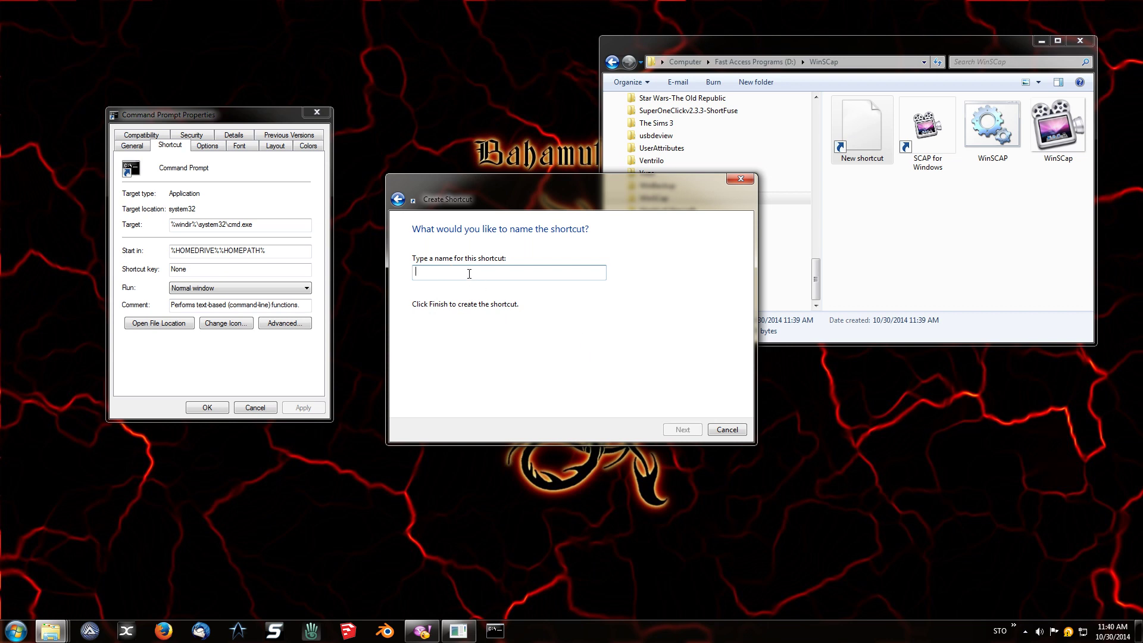
pyautogui.write('JT')
pyautogui.write("'s Wind")
pyautogui.click(672, 432)
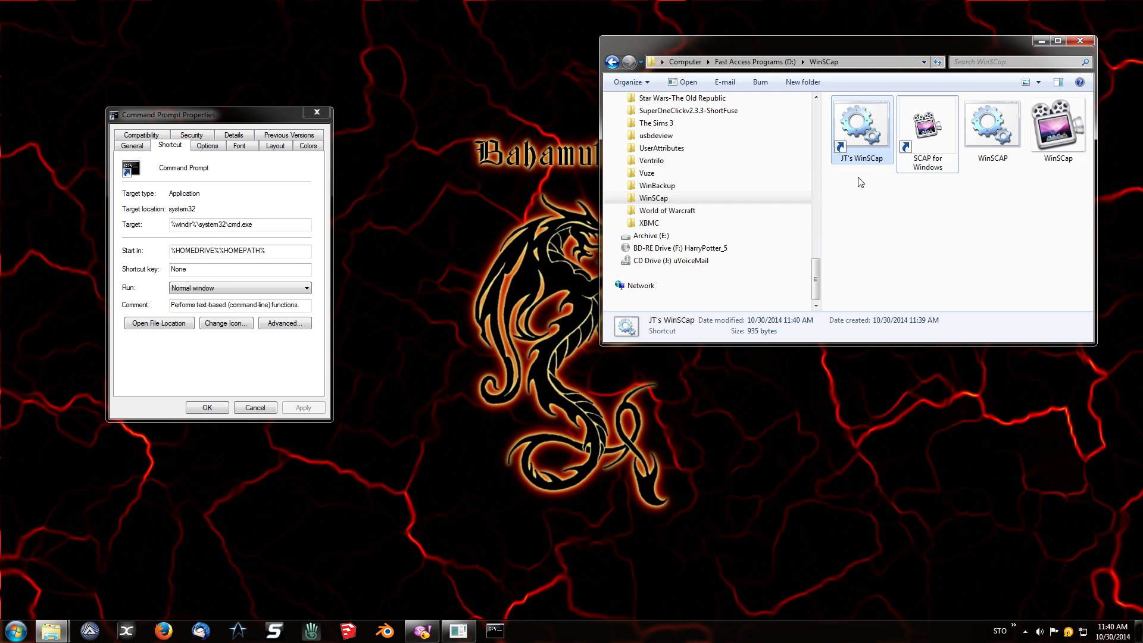
# Open the new shortcut's Properties and place it beside Command Prompt's Properties.
pyautogui.rightClick(851, 153)
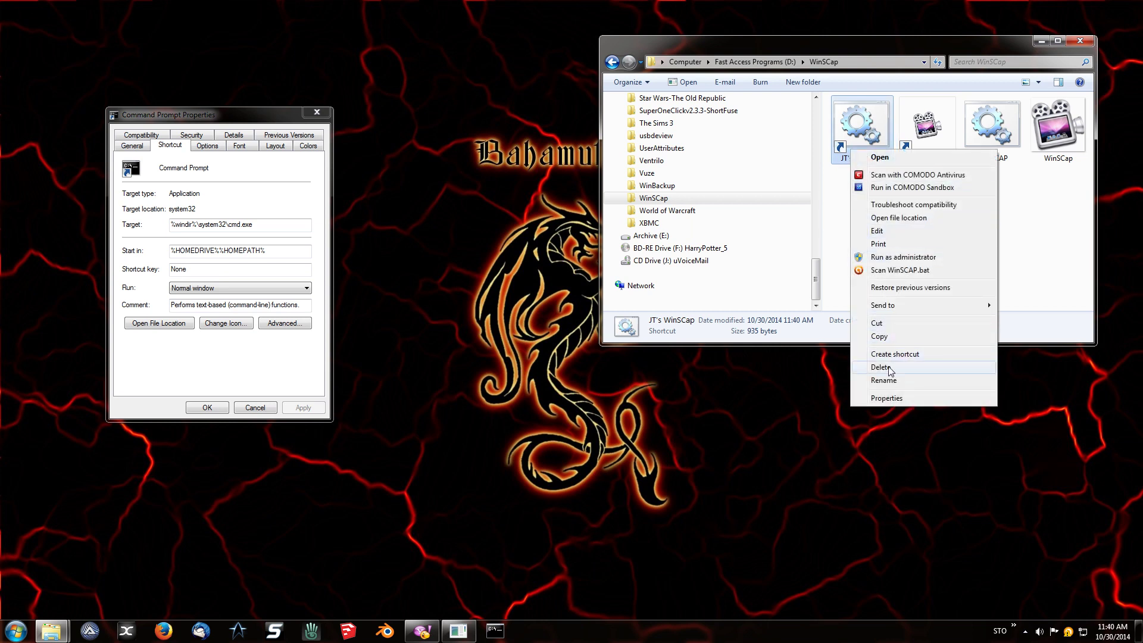
pyautogui.click(890, 397)
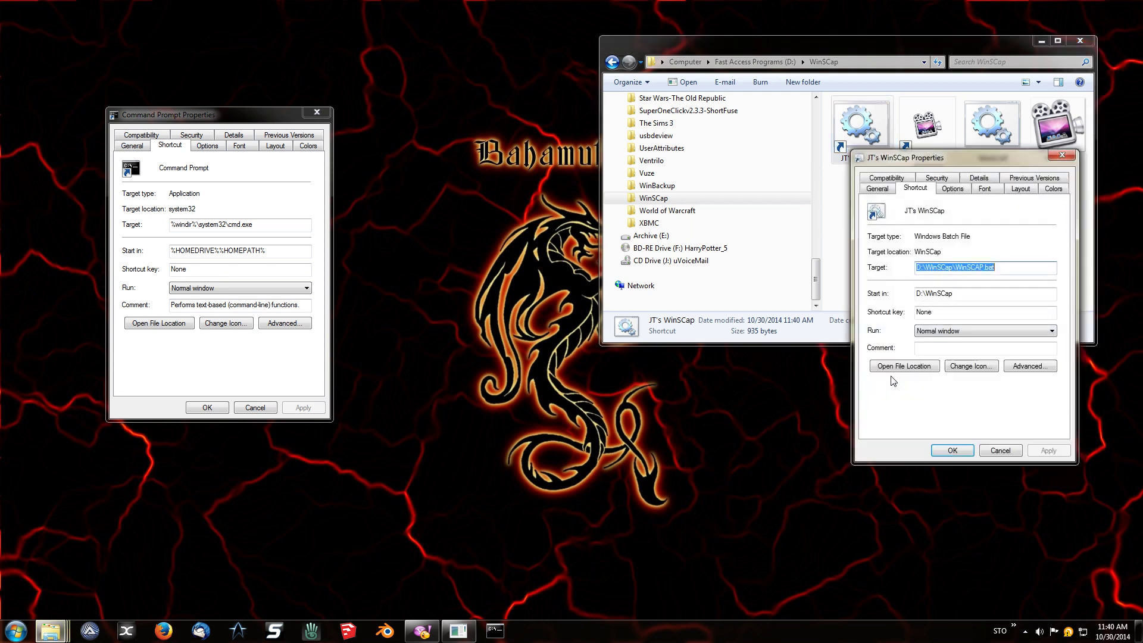
pyautogui.moveTo(888, 158); pyautogui.dragTo(392, 112)
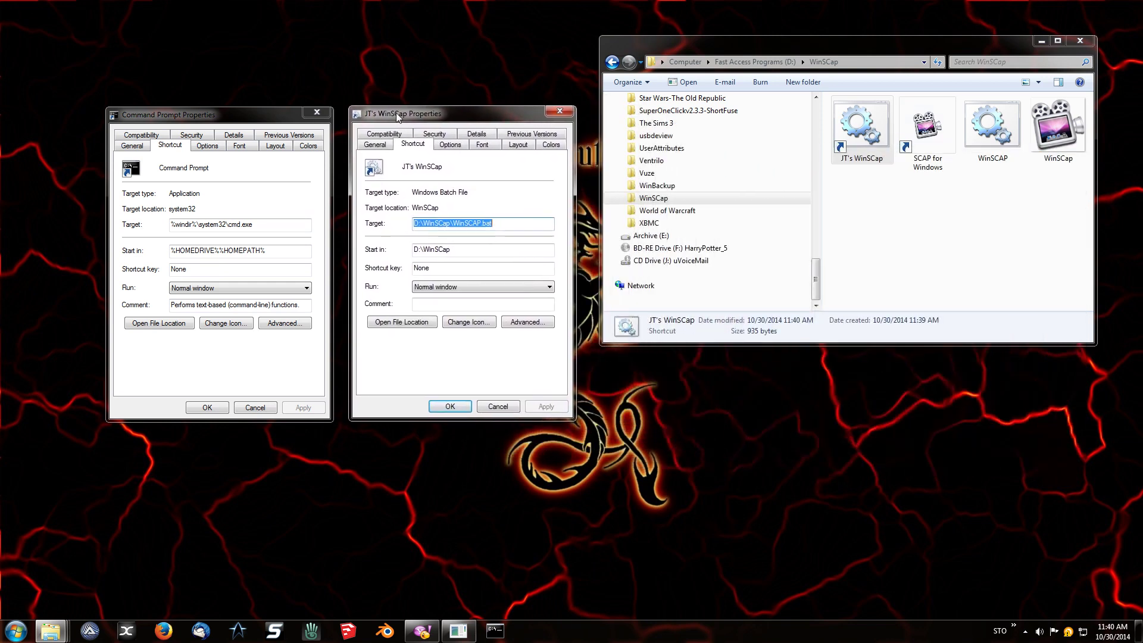
pyautogui.rightClick(855, 129)
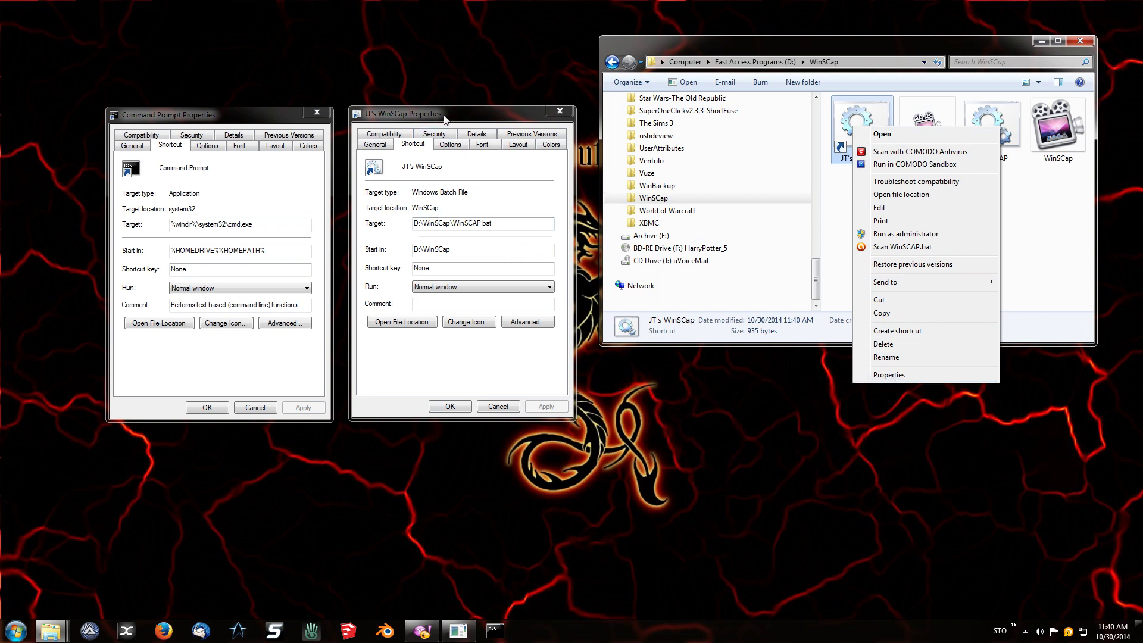
pyautogui.click(417, 115)
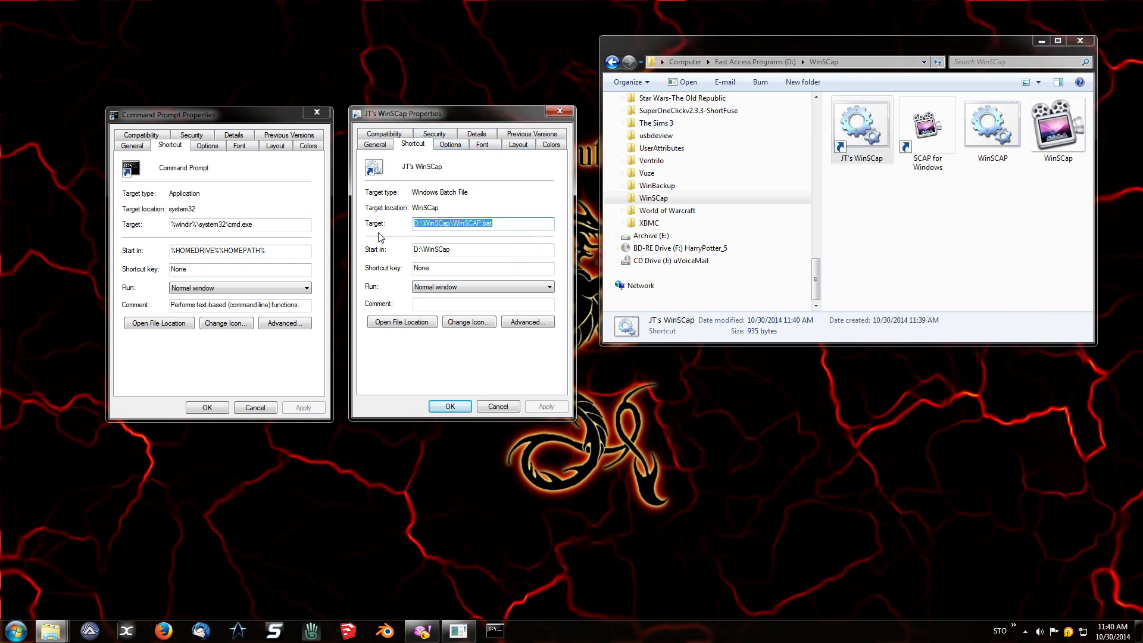
# Copy the Command Prompt shortcut's %windir%\system32\cmd.exe target path.
pyautogui.click(415, 224)
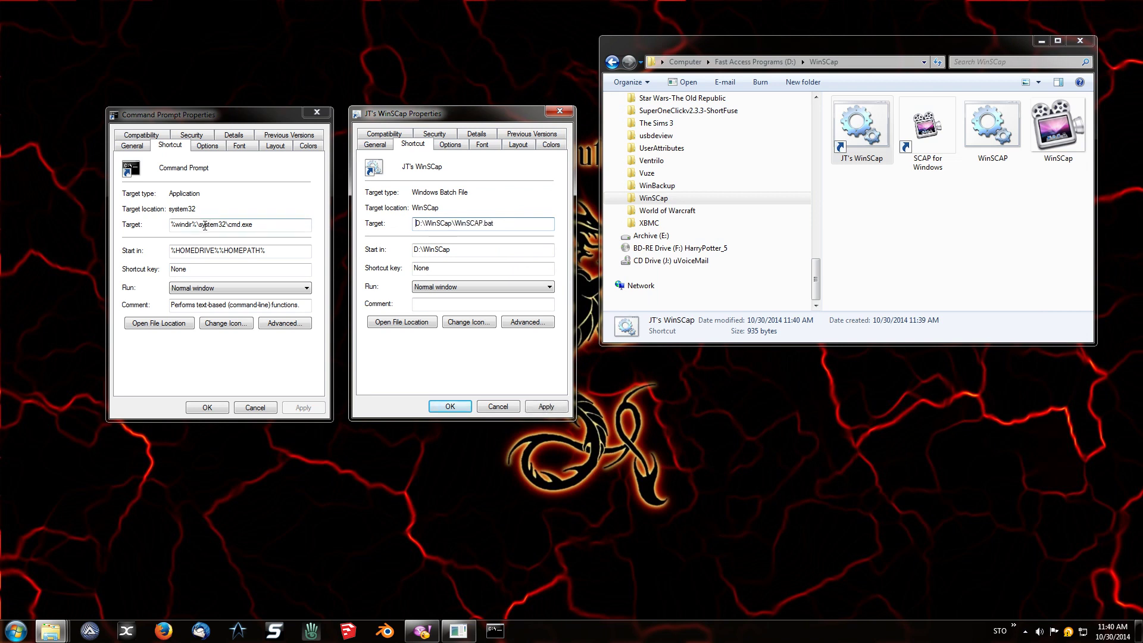
pyautogui.moveTo(272, 224); pyautogui.dragTo(145, 229)
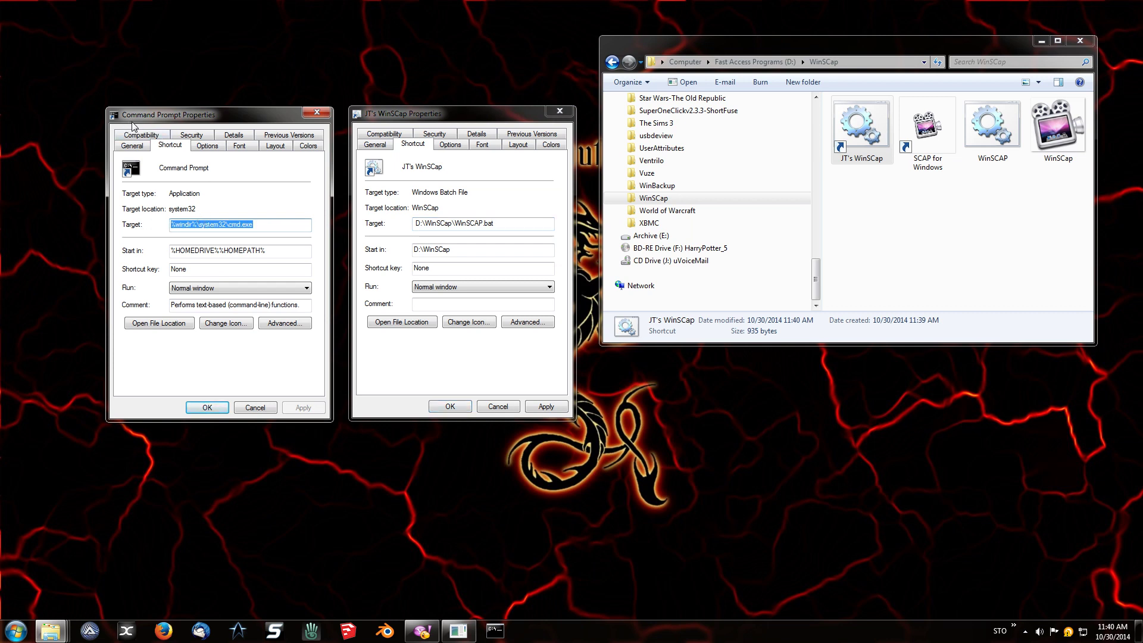
pyautogui.rightClick(198, 221)
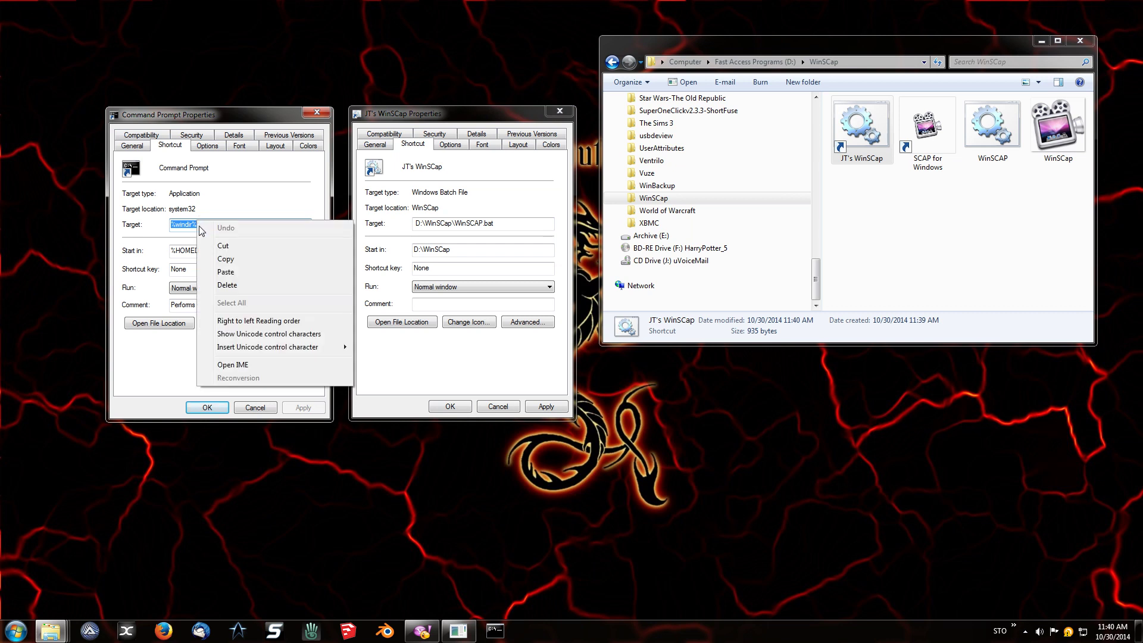
pyautogui.click(225, 259)
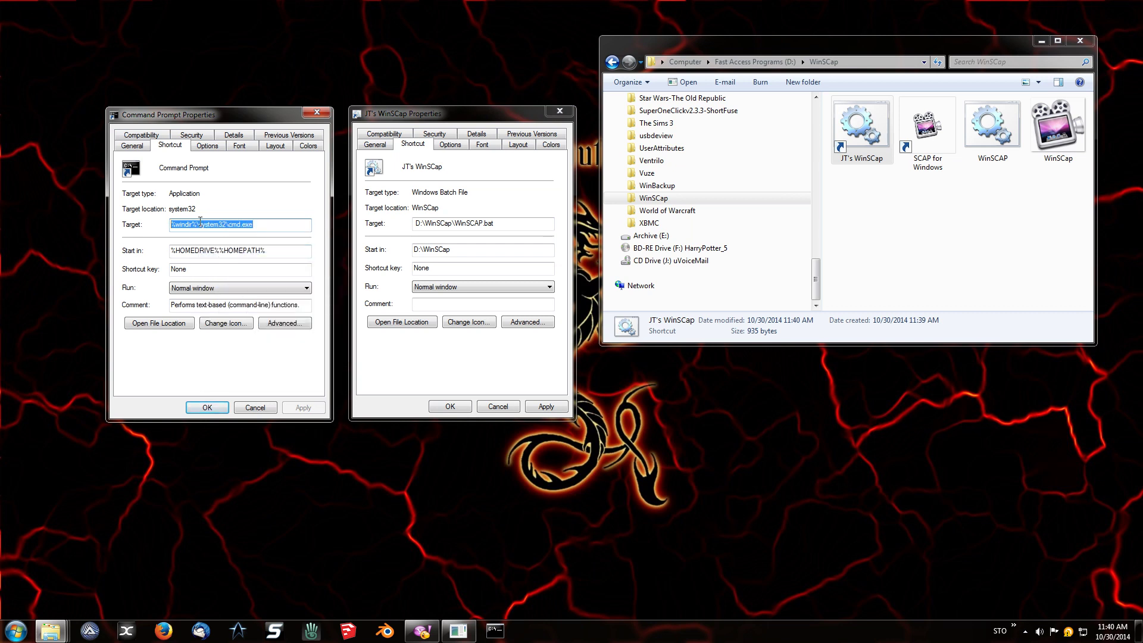
# Change the new shortcut's target to %windir%\system32\cmd.exe /C "D:\WinSCap\WinSCAP.bat".
pyautogui.click(415, 225)
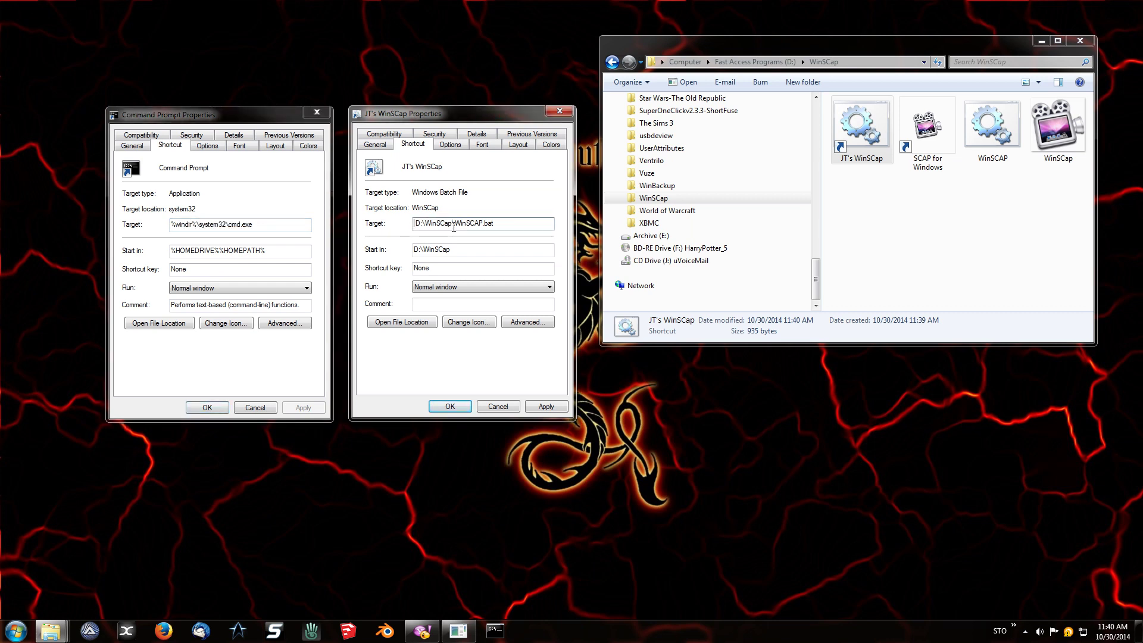
pyautogui.hotkey('ctrl', 'v')
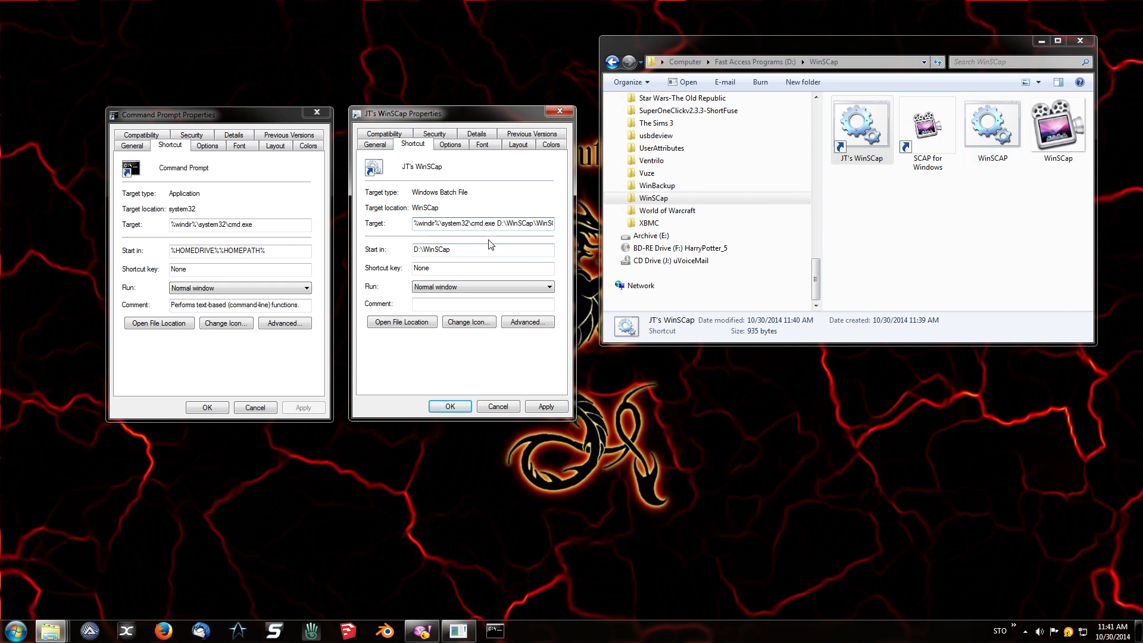
pyautogui.write('/C')
pyautogui.write('"')
pyautogui.press('End')
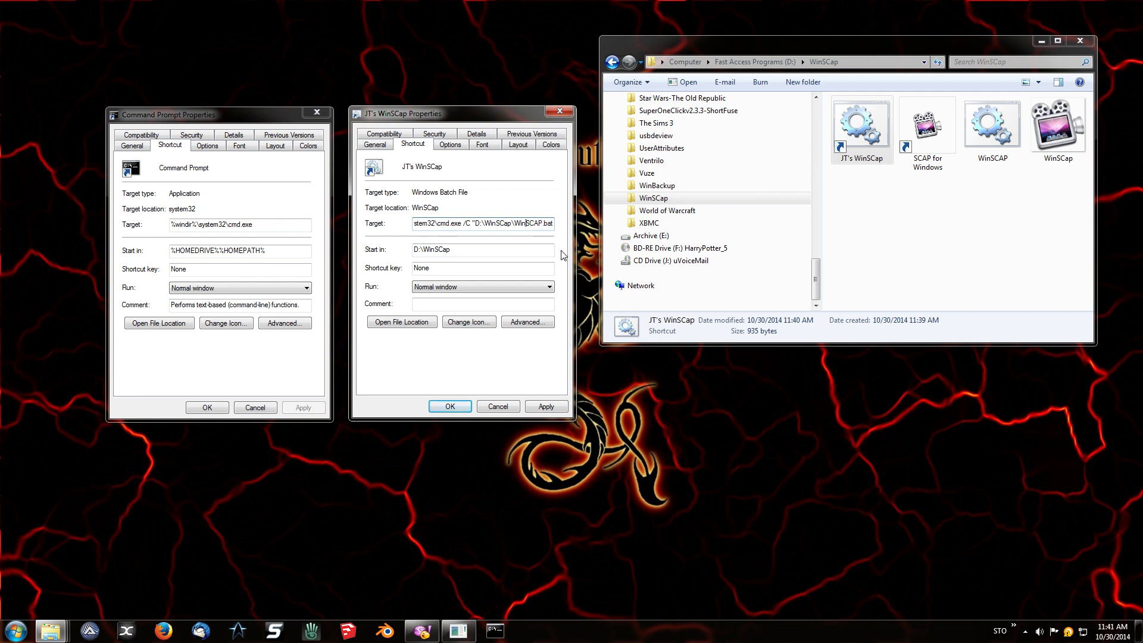
pyautogui.write('"')
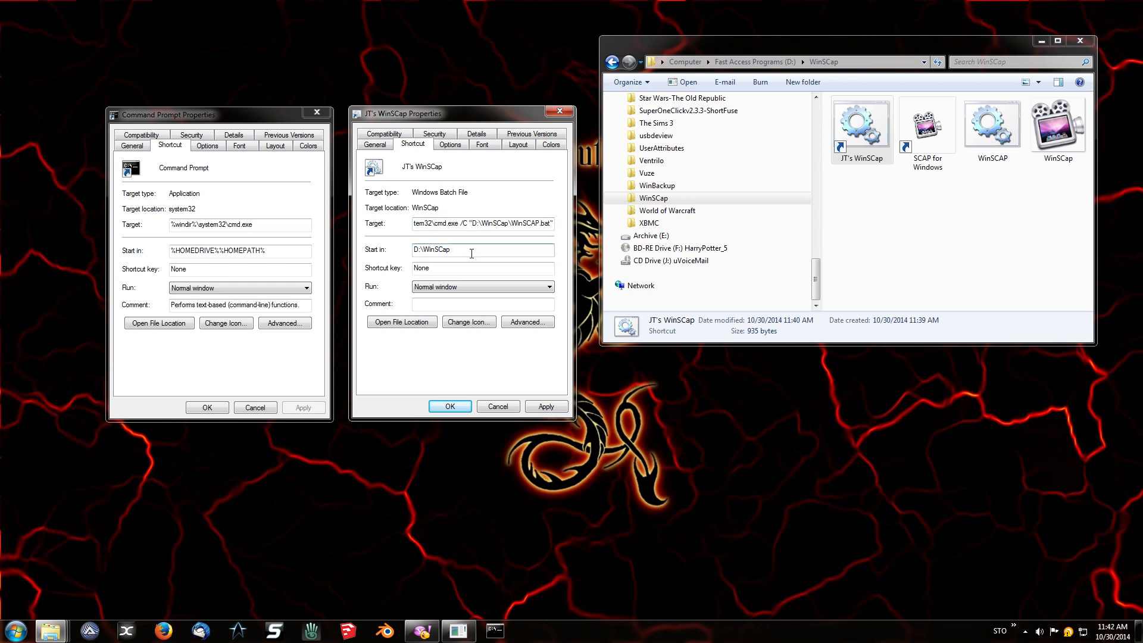
# Copy the Command Prompt shortcut's start-in value %HOMEDRIVE%%HOMEPATH%.
pyautogui.moveTo(472, 254); pyautogui.dragTo(393, 251)
pyautogui.click(213, 254)
pyautogui.moveTo(282, 251); pyautogui.dragTo(159, 251)
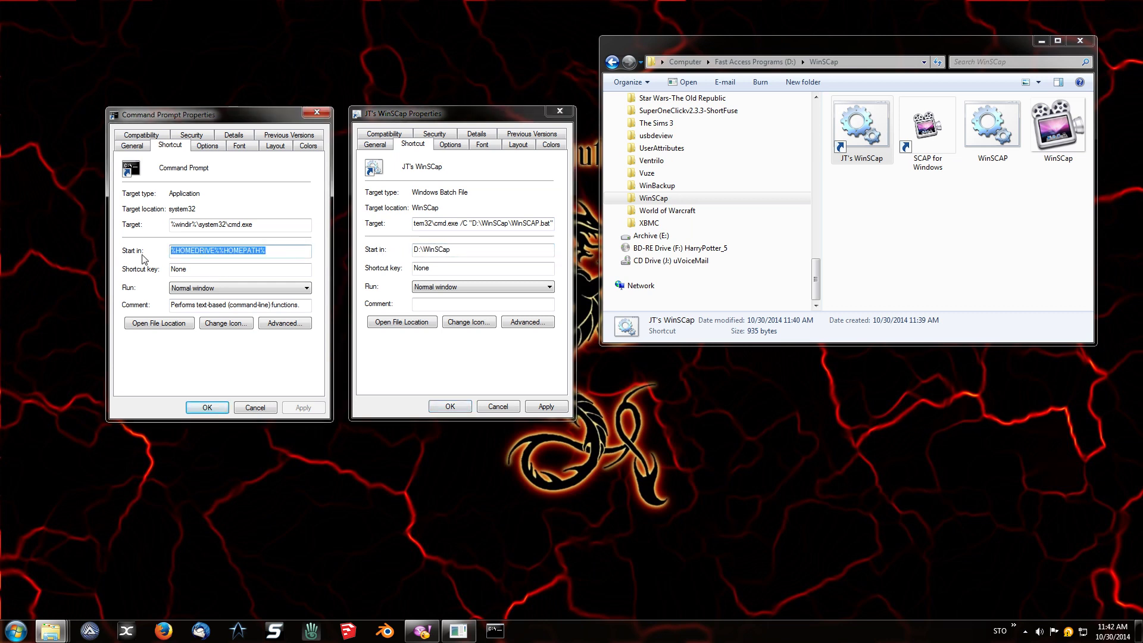
pyautogui.rightClick(197, 254)
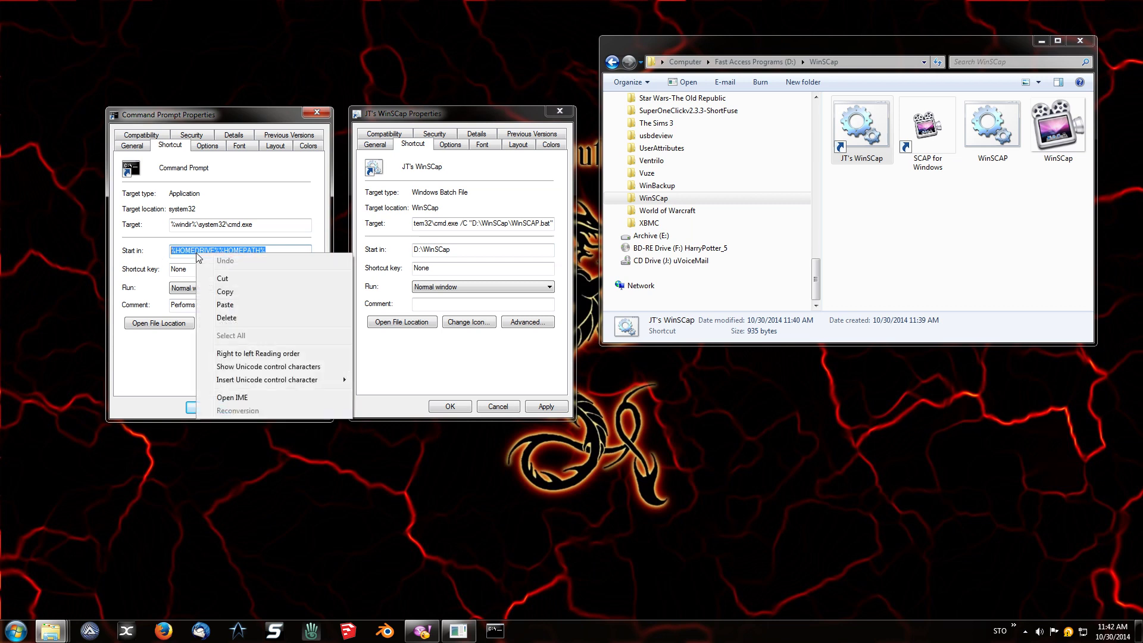
pyautogui.click(225, 291)
# Replace the new shortcut's D:\WinSCap start-in folder with %HOMEDRIVE%%HOMEPATH%.
pyautogui.click(463, 251)
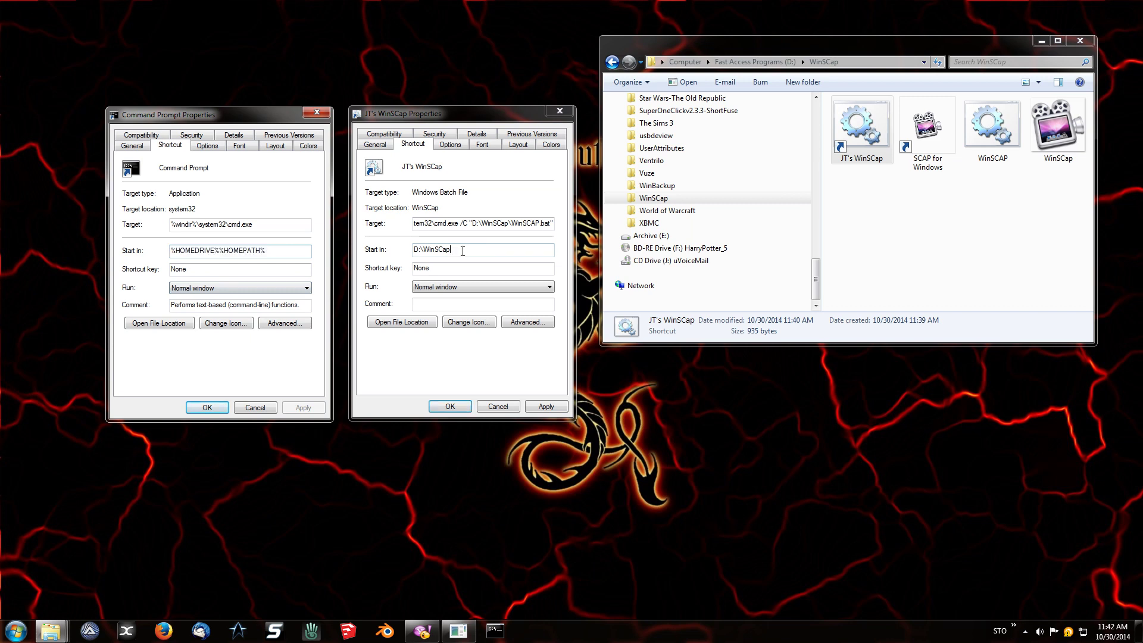
pyautogui.moveTo(462, 251); pyautogui.dragTo(353, 250)
pyautogui.press('BackSpace')
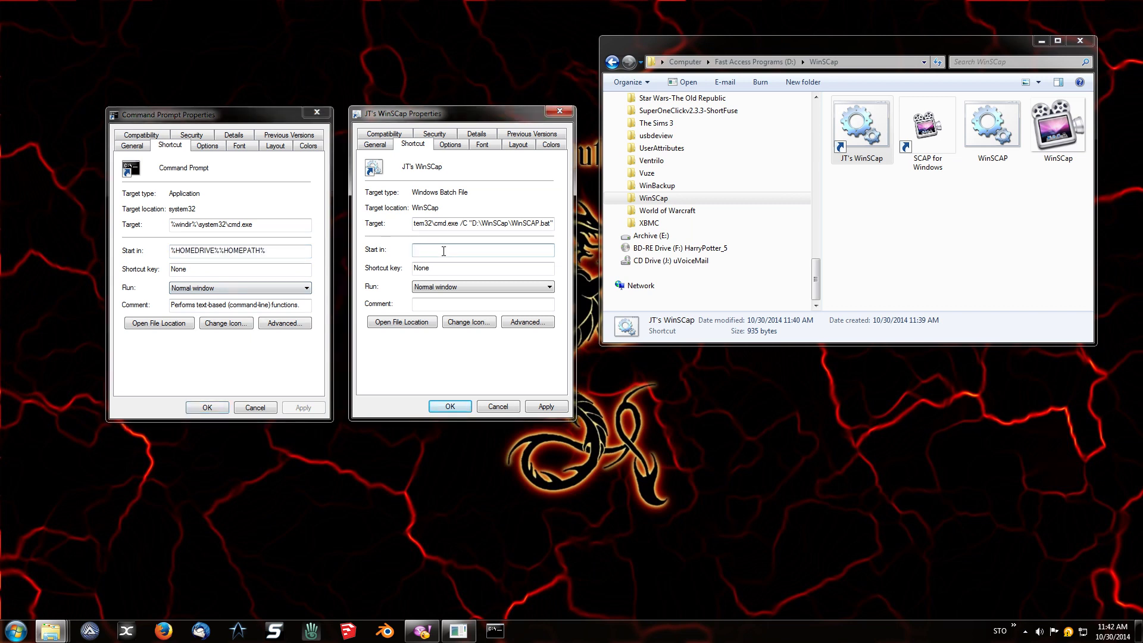
pyautogui.rightClick(444, 251)
pyautogui.click(476, 304)
# Choose the icon from D:\WinSCap\WinSCap.ico in Change Icon and confirm it.
pyautogui.click(468, 323)
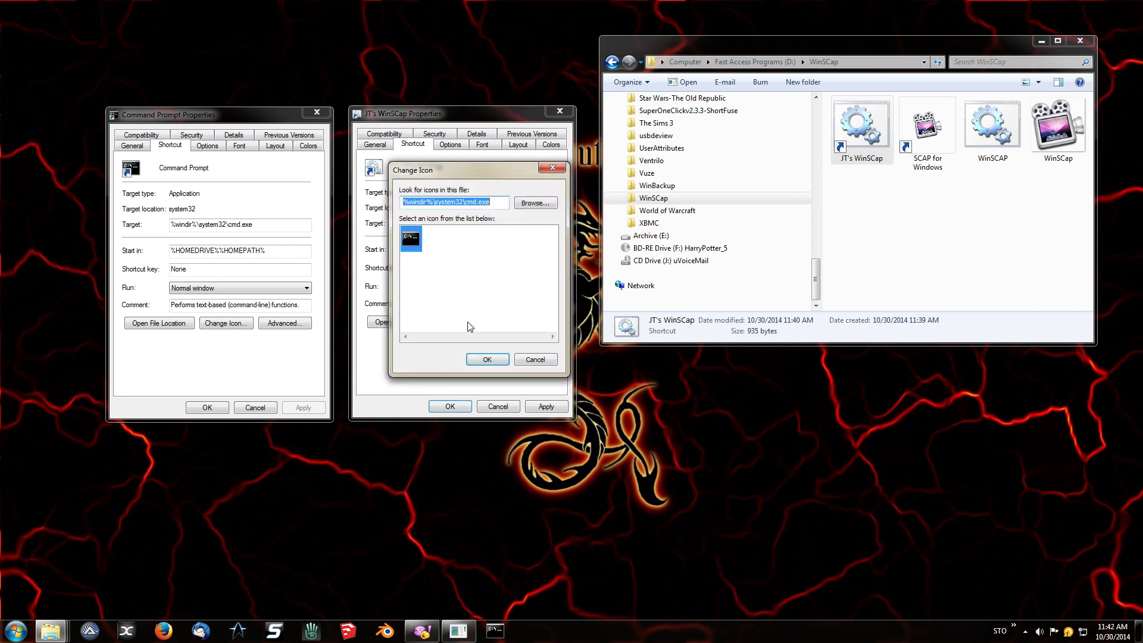
pyautogui.click(536, 204)
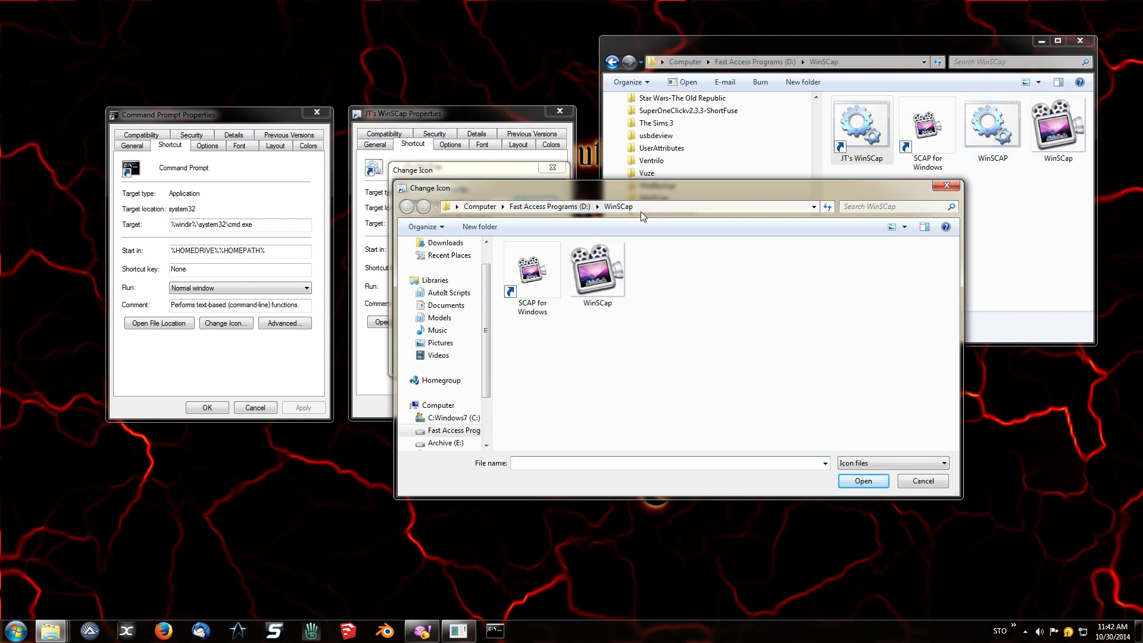
pyautogui.click(599, 289)
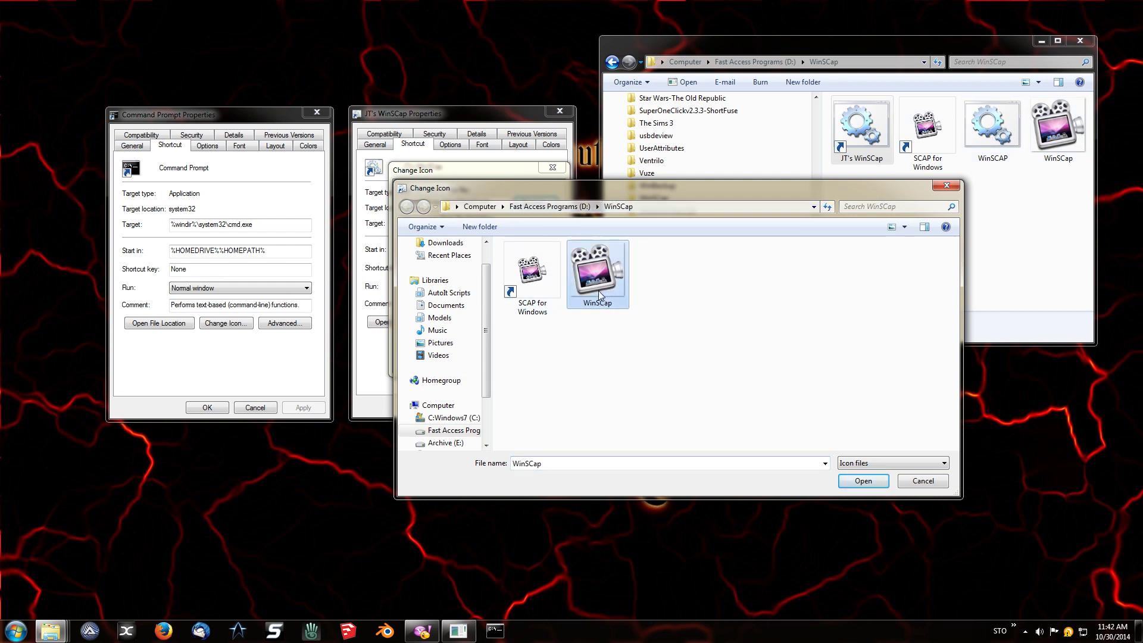
pyautogui.click(883, 483)
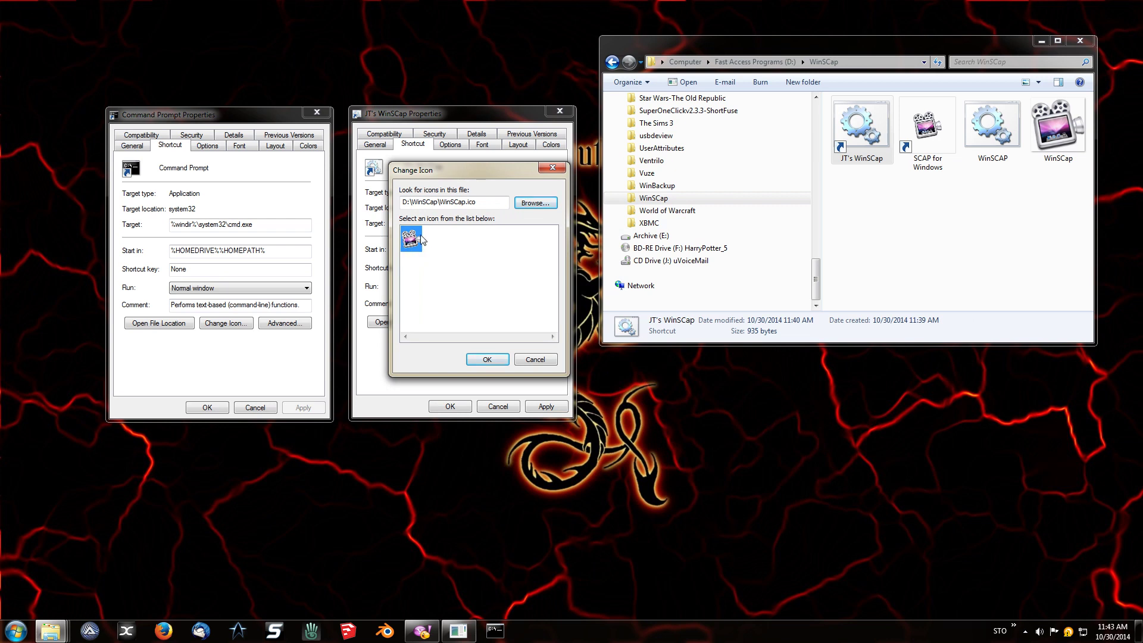
pyautogui.click(483, 359)
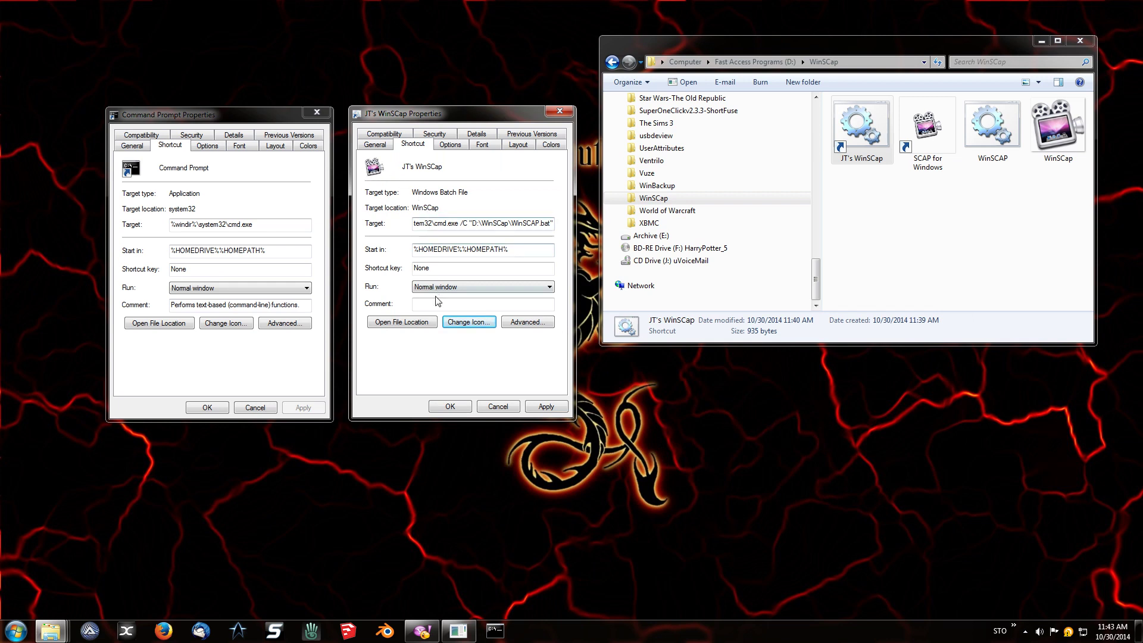
# Review the shortcut's General and Shortcut tabs, save it with OK, and close Command Prompt Properties.
pyautogui.click(419, 306)
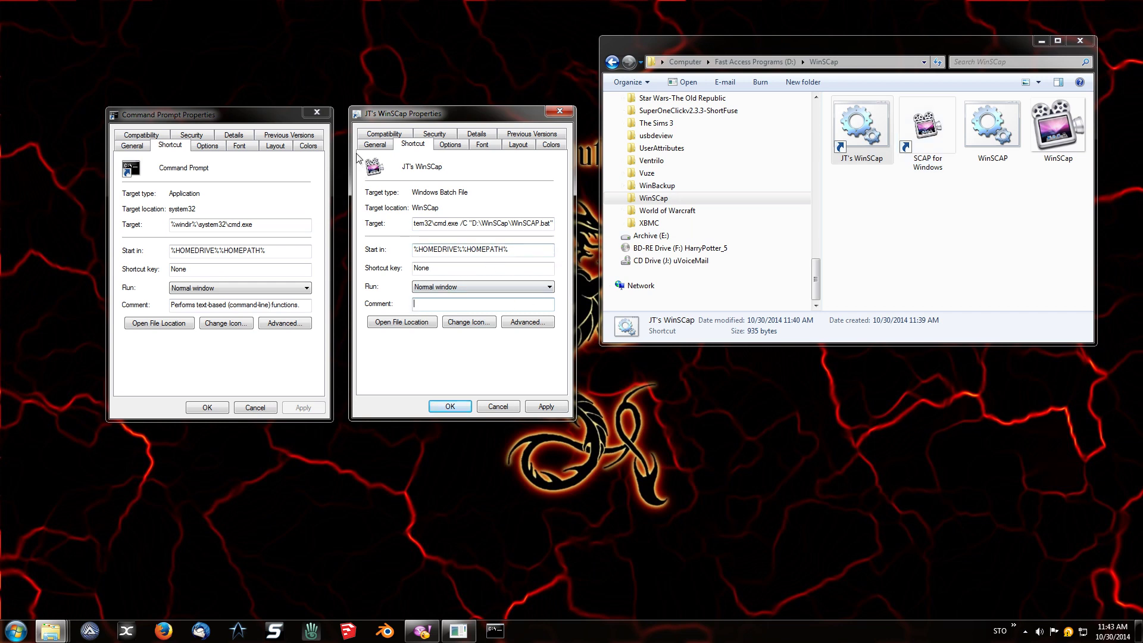
pyautogui.click(374, 148)
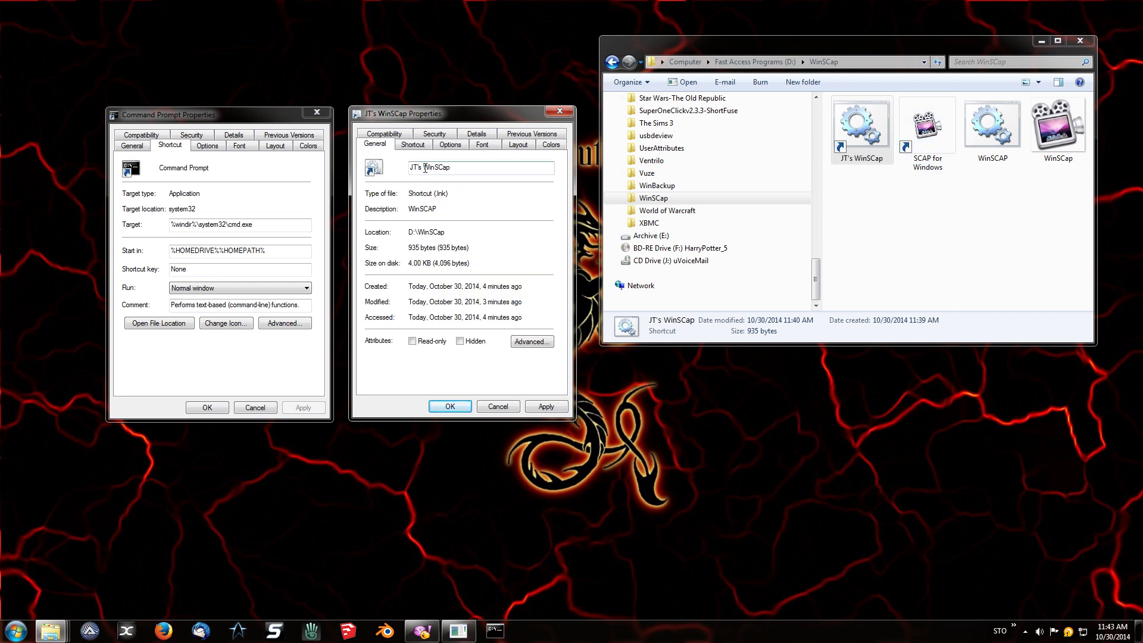
pyautogui.click(413, 144)
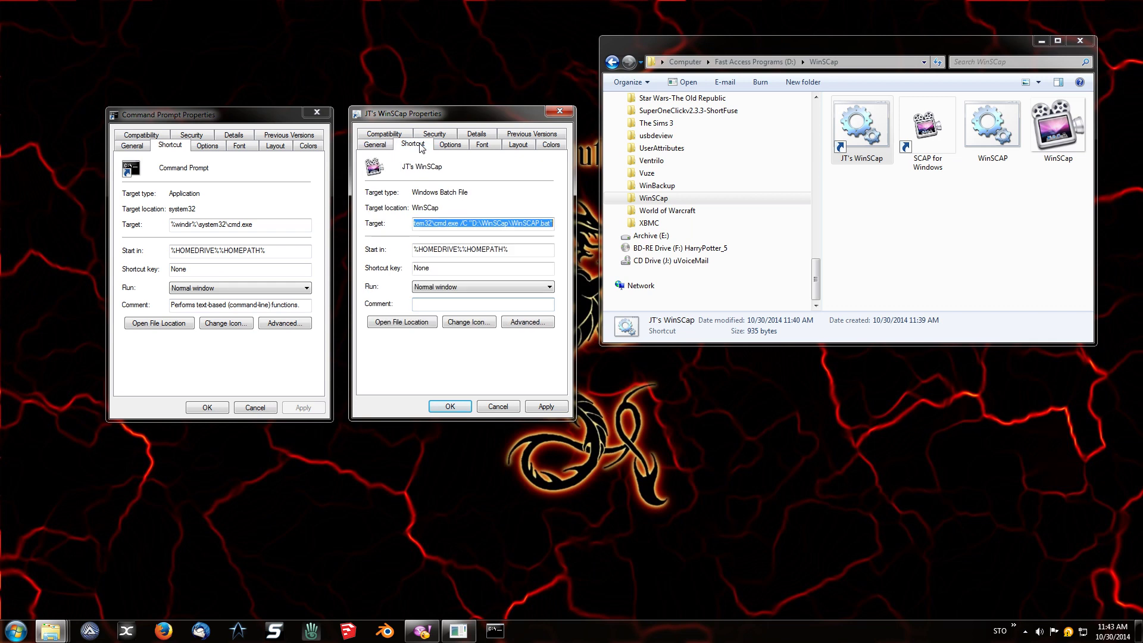
pyautogui.click(450, 407)
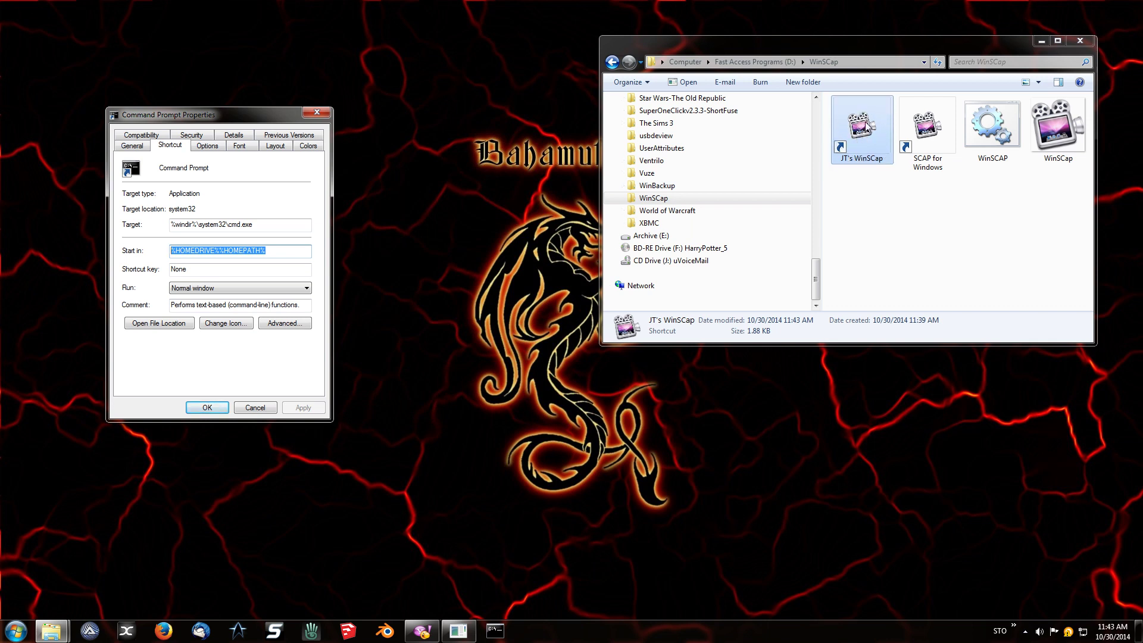
pyautogui.moveTo(867, 126); pyautogui.dragTo(552, 631)
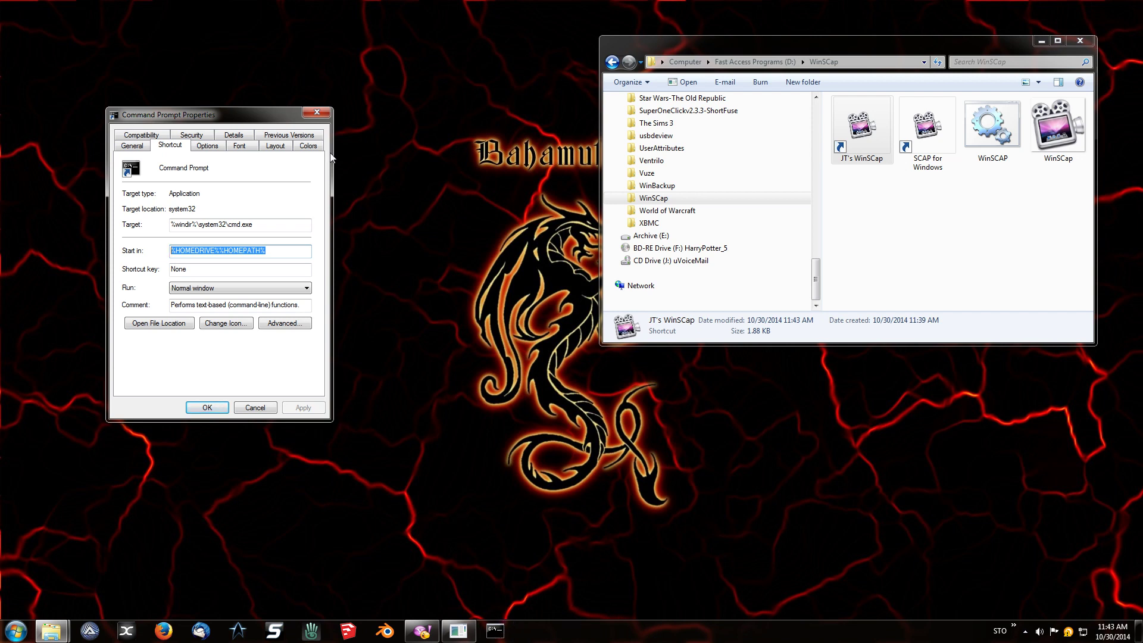
pyautogui.click(321, 111)
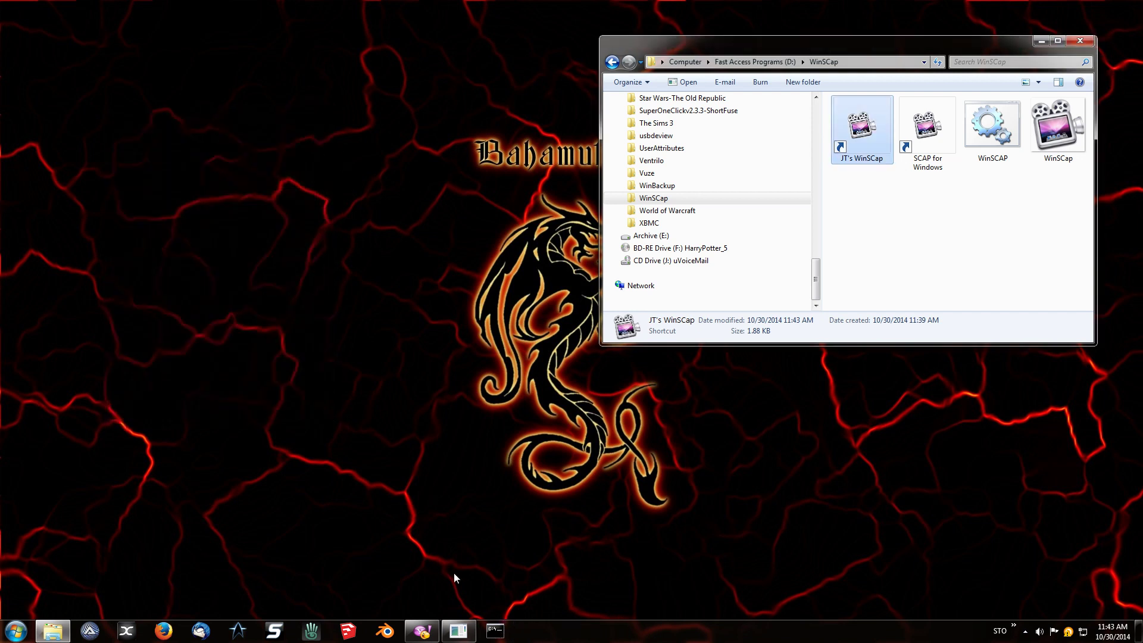
# Unpin Command Prompt from the taskbar and drag JT's WinSCap onto the taskbar.
pyautogui.rightClick(495, 634)
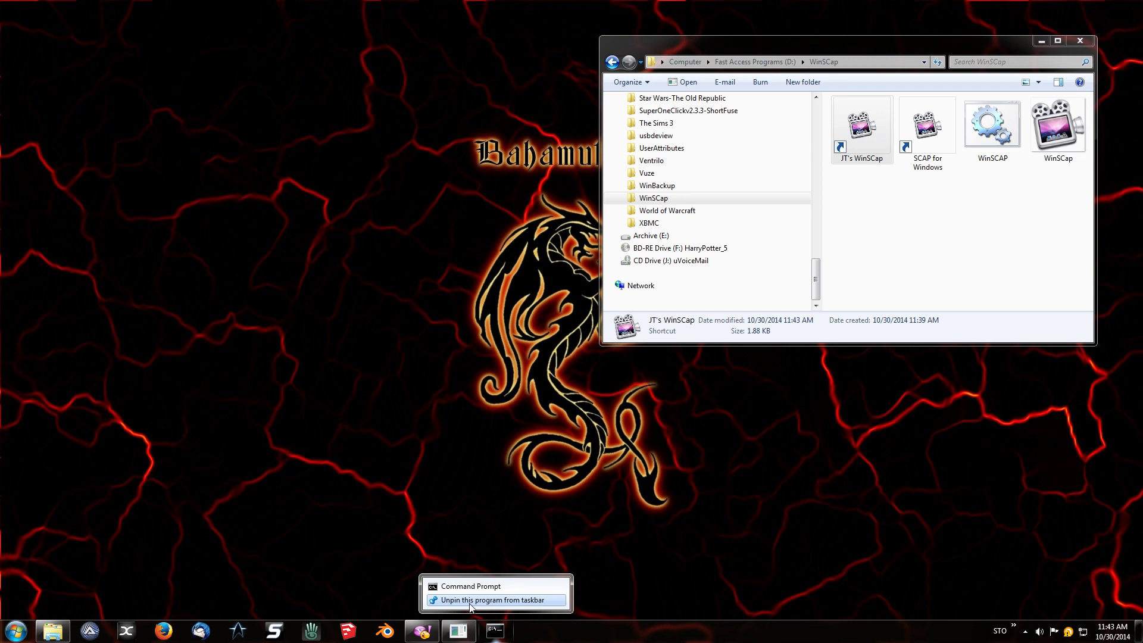
pyautogui.click(470, 604)
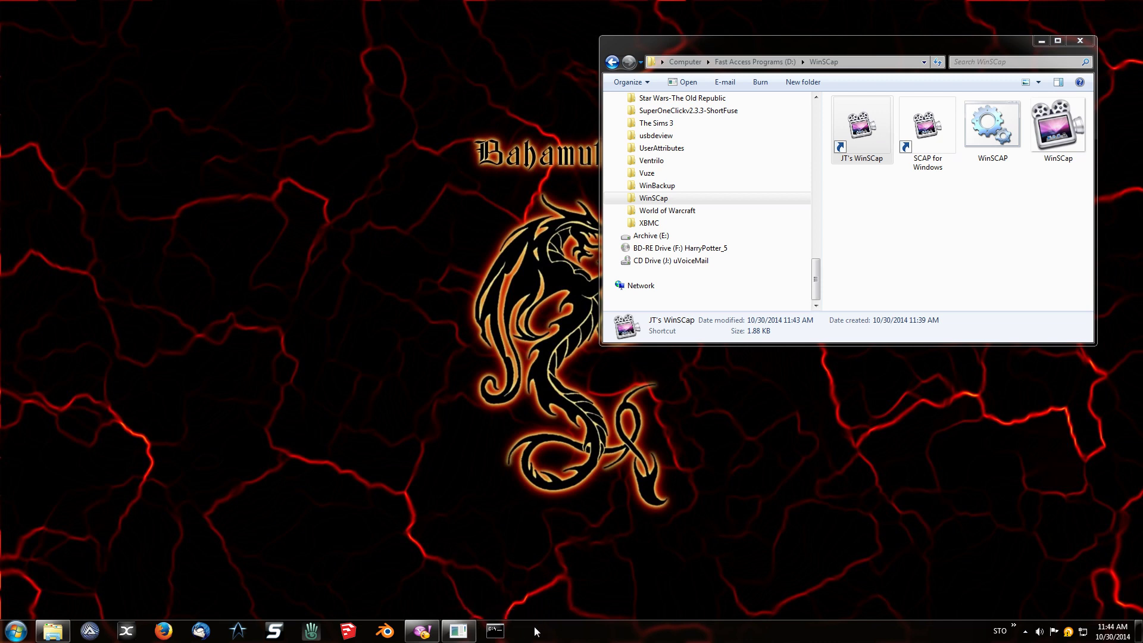
pyautogui.rightClick(487, 633)
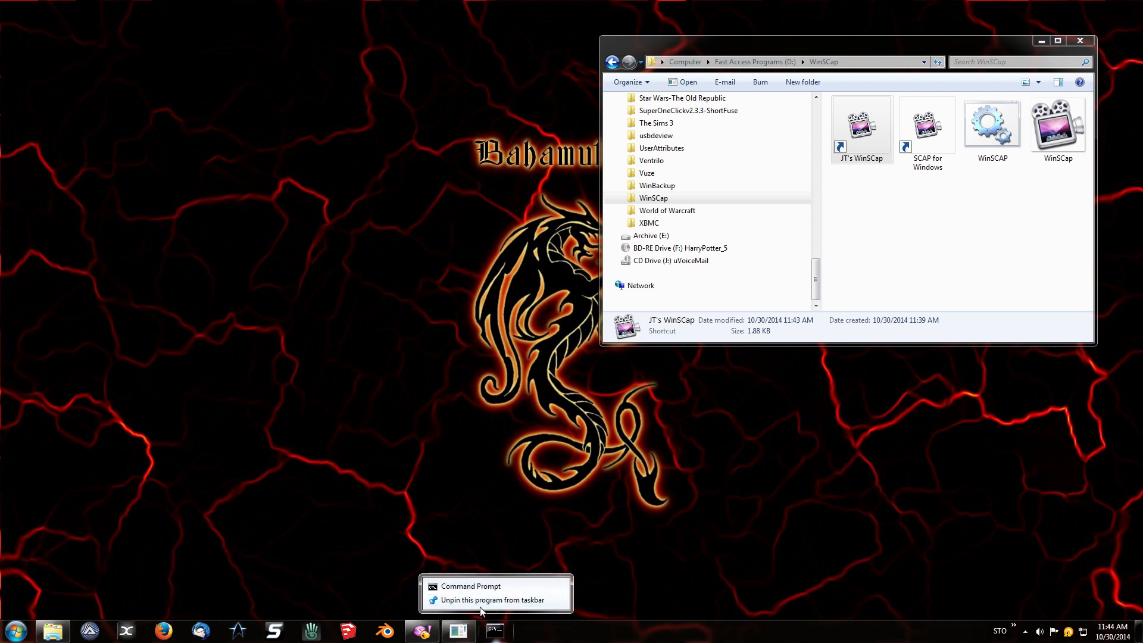
pyautogui.click(475, 600)
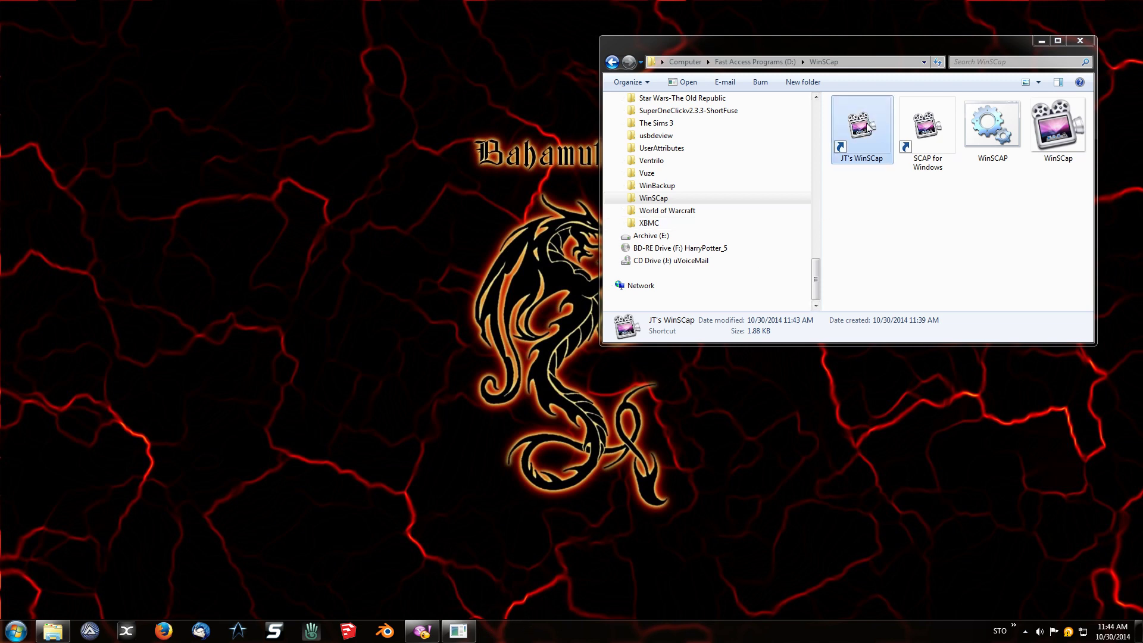
pyautogui.moveTo(867, 126); pyautogui.dragTo(84, 634)
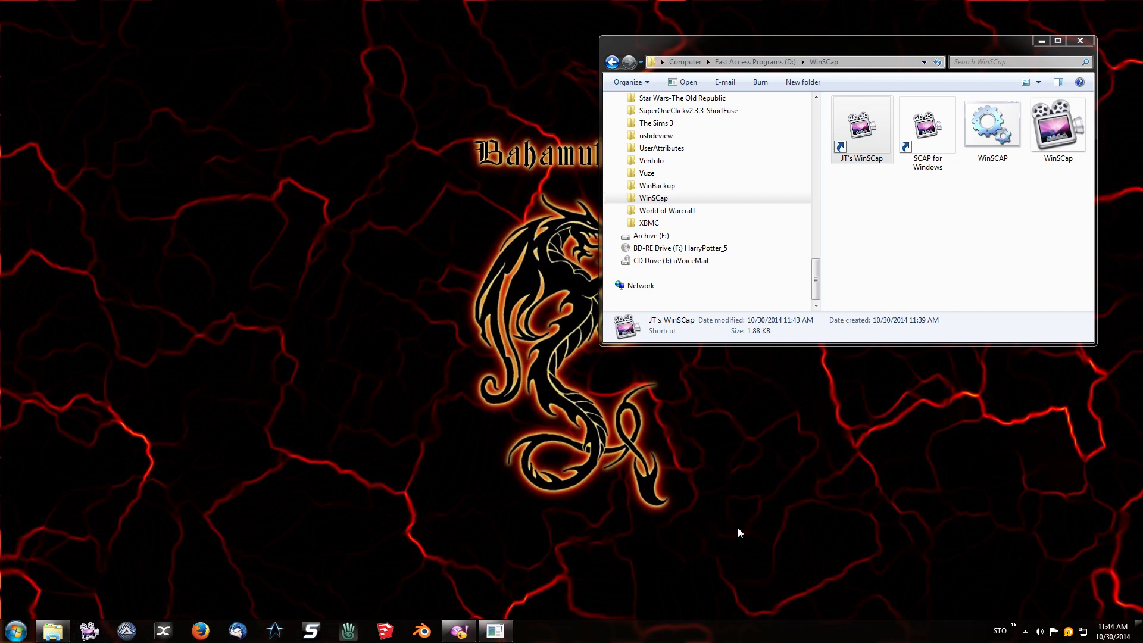
# Unpin JT's WinSCap, pin SCAP for Windows, and move it right after Explorer.
pyautogui.rightClick(91, 632)
pyautogui.click(96, 600)
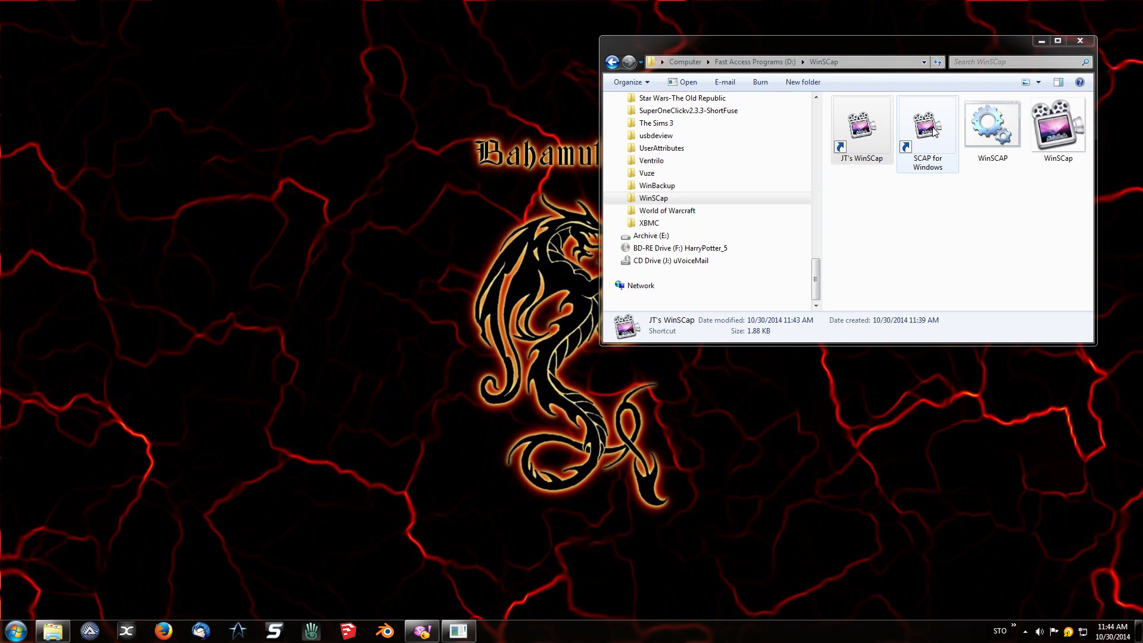
pyautogui.moveTo(934, 132); pyautogui.dragTo(96, 625)
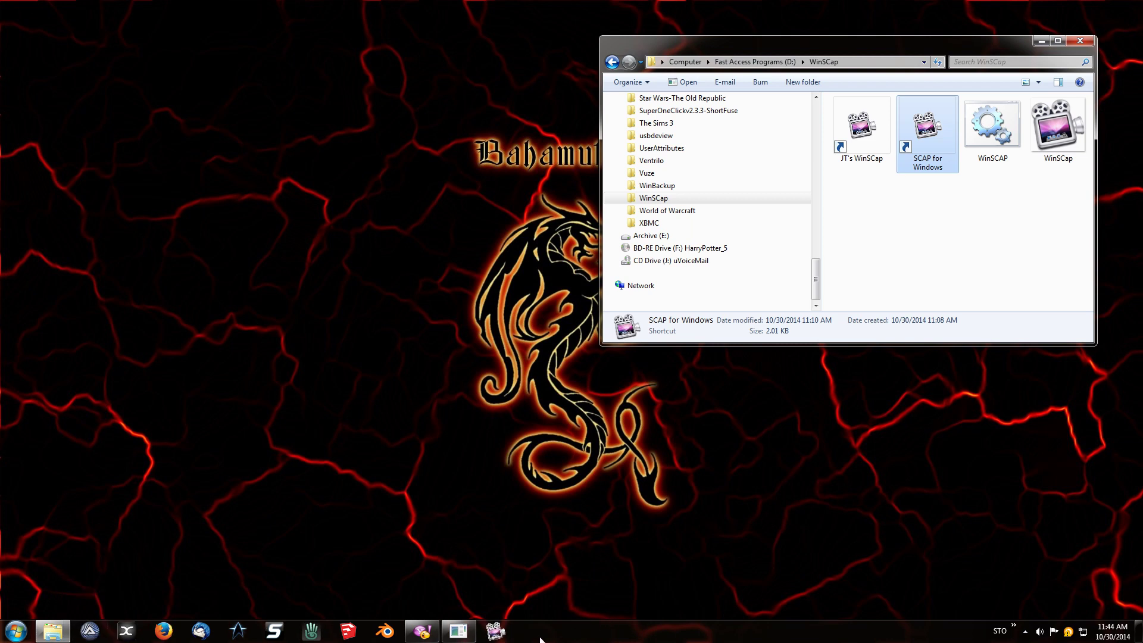
pyautogui.moveTo(495, 631); pyautogui.dragTo(91, 636)
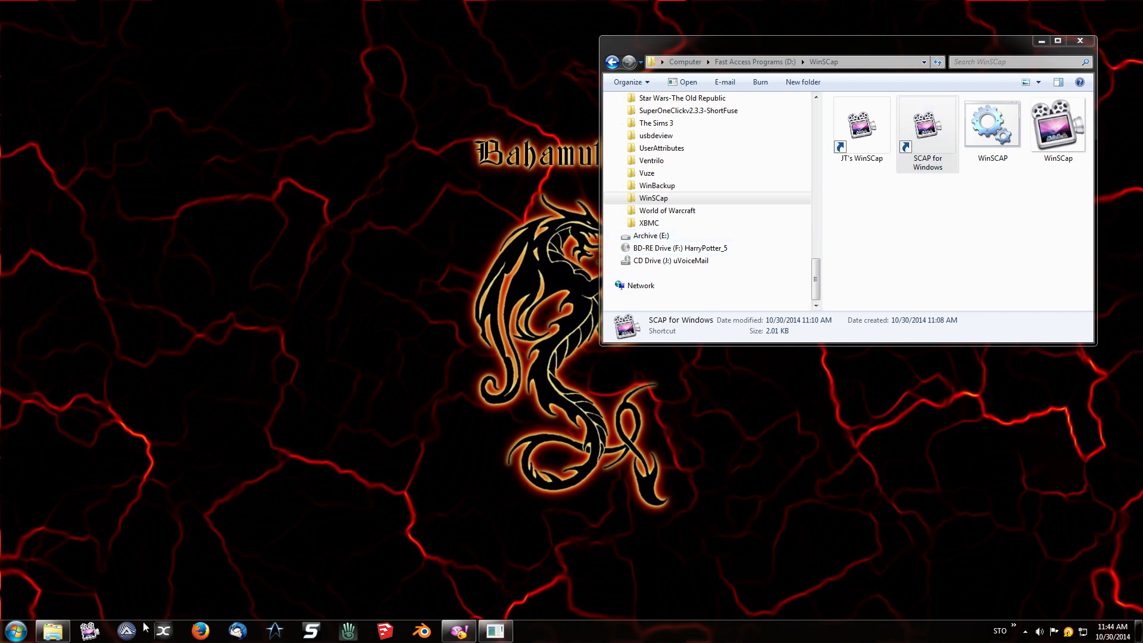
# Unpin SCAP for Windows, then find cmd in the Start search and pin it to the taskbar.
pyautogui.rightClick(86, 636)
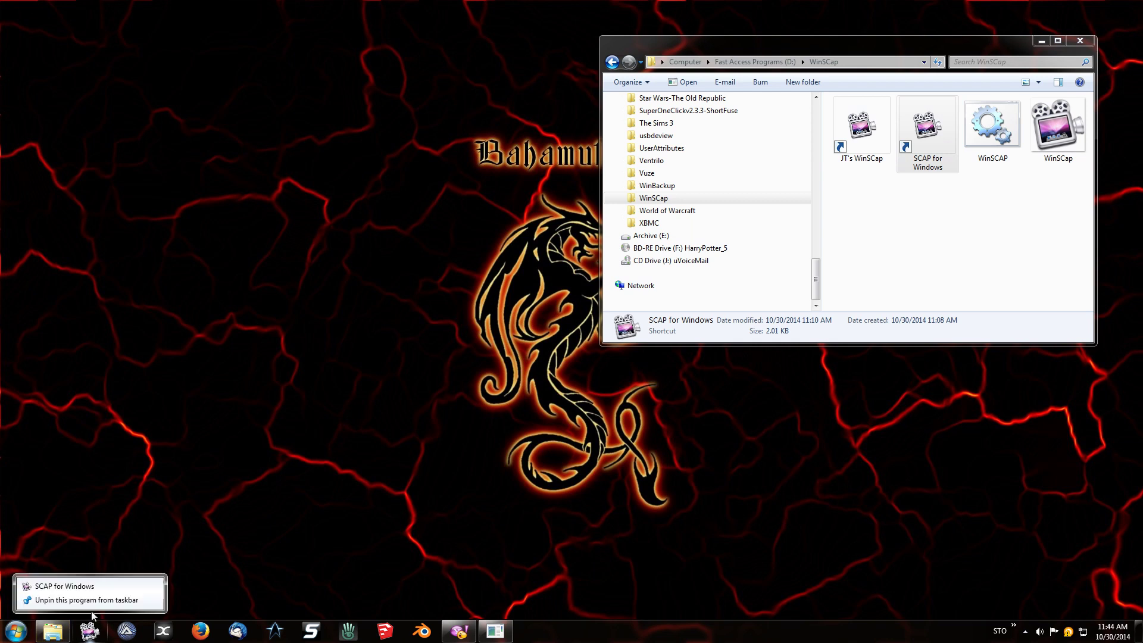
pyautogui.click(78, 601)
pyautogui.click(9, 634)
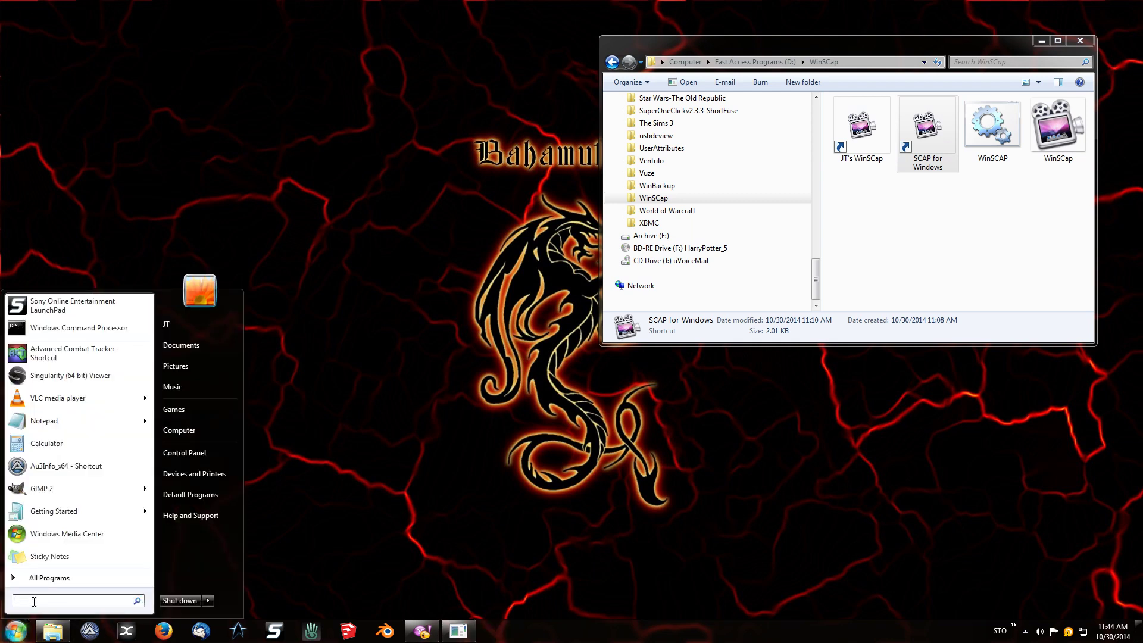
pyautogui.write('cmd')
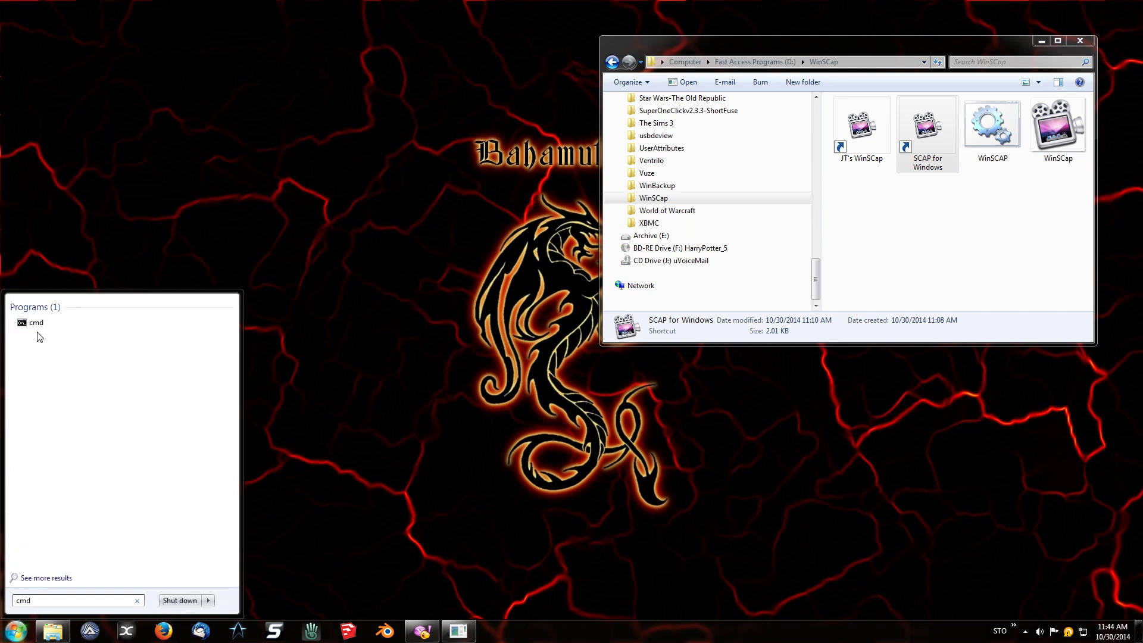
pyautogui.rightClick(35, 323)
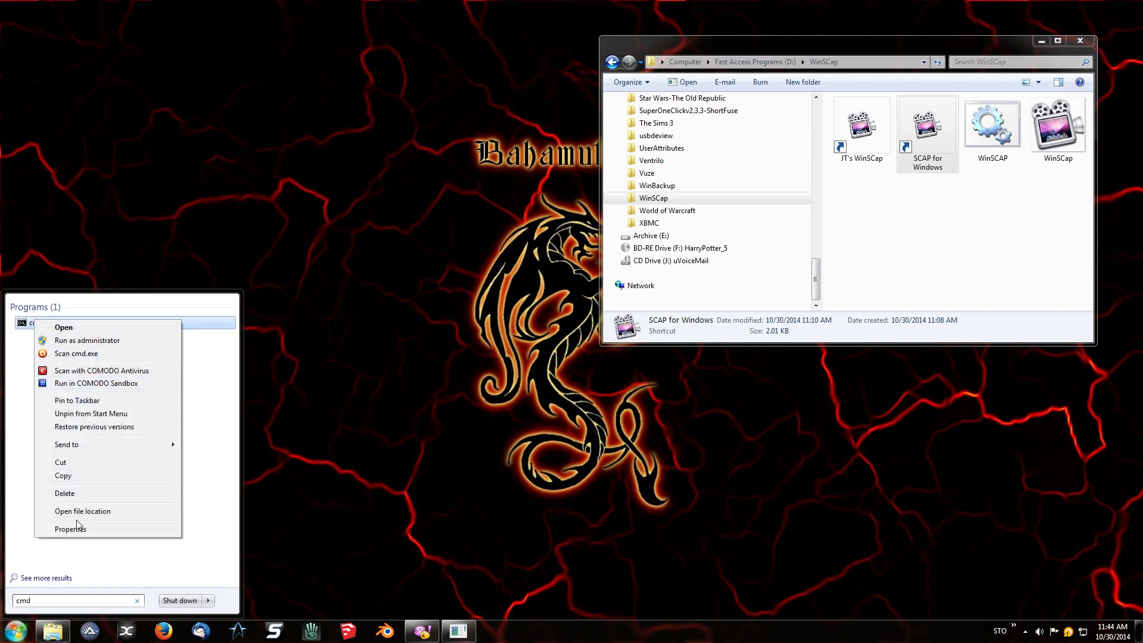
pyautogui.click(76, 402)
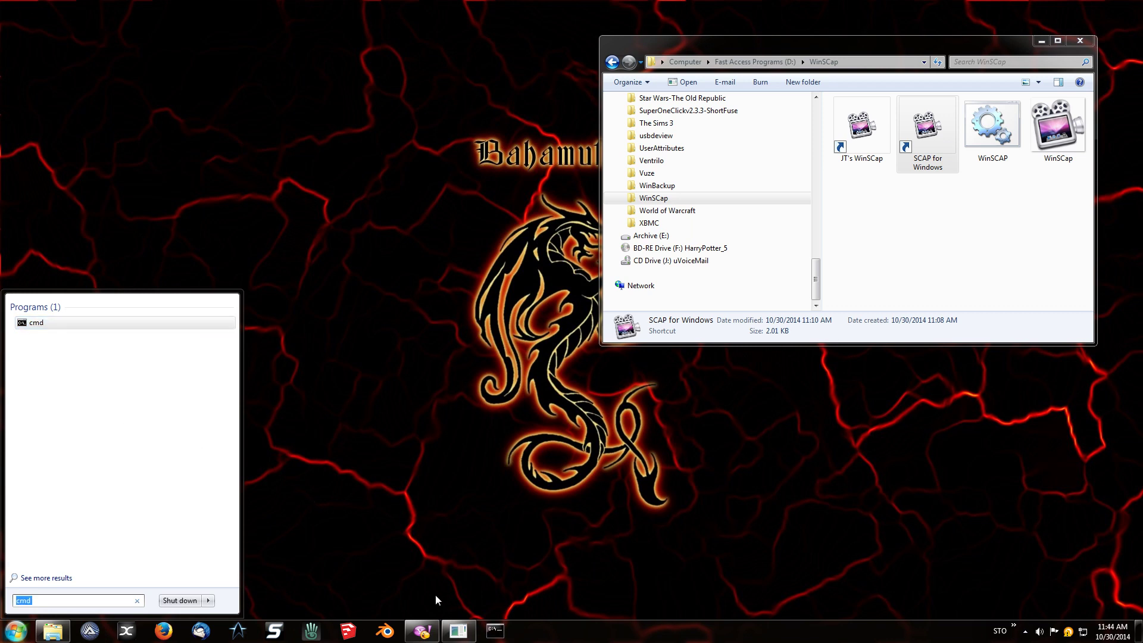
pyautogui.click(364, 435)
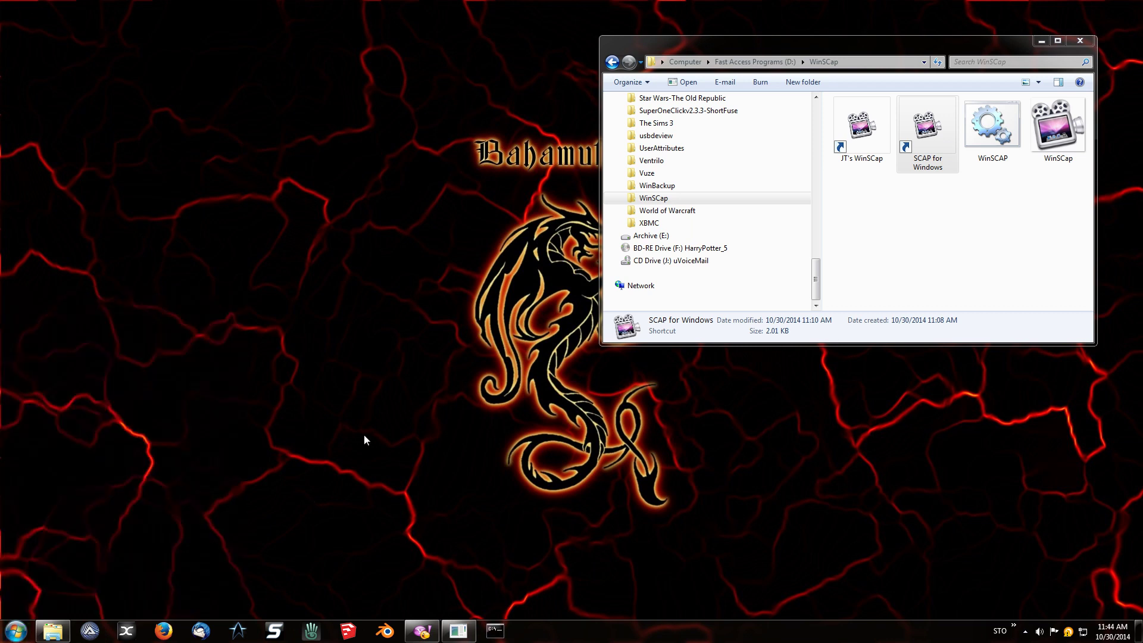
# Open the pinned Command Prompt's Properties from its jump list, move it left, and click at the target's end.
pyautogui.rightClick(497, 635)
pyautogui.rightClick(481, 588)
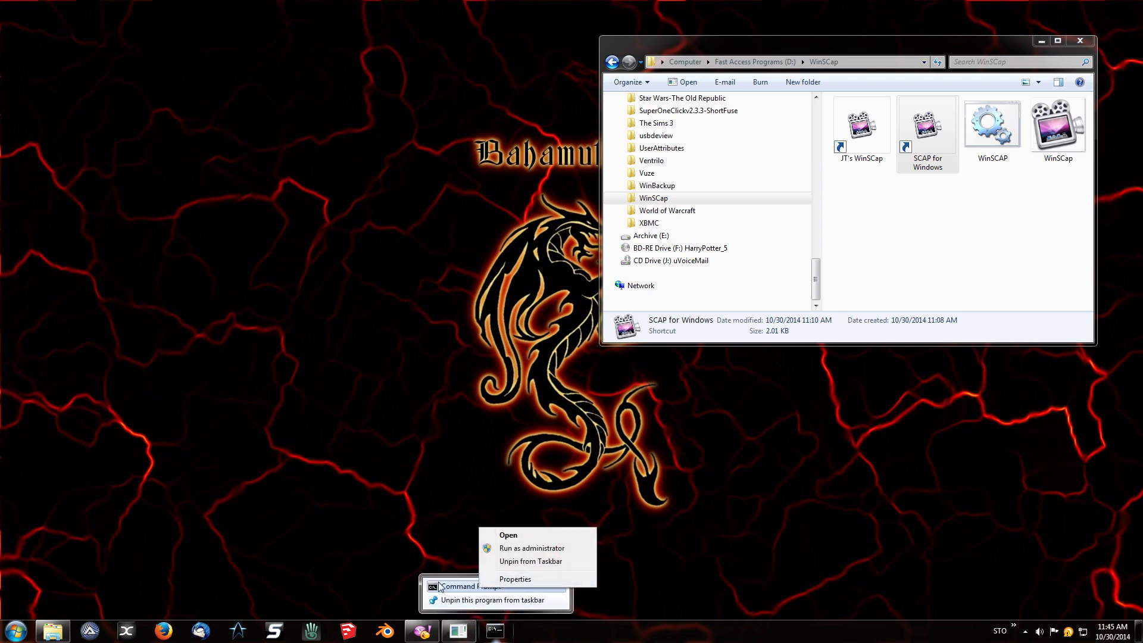
pyautogui.click(516, 579)
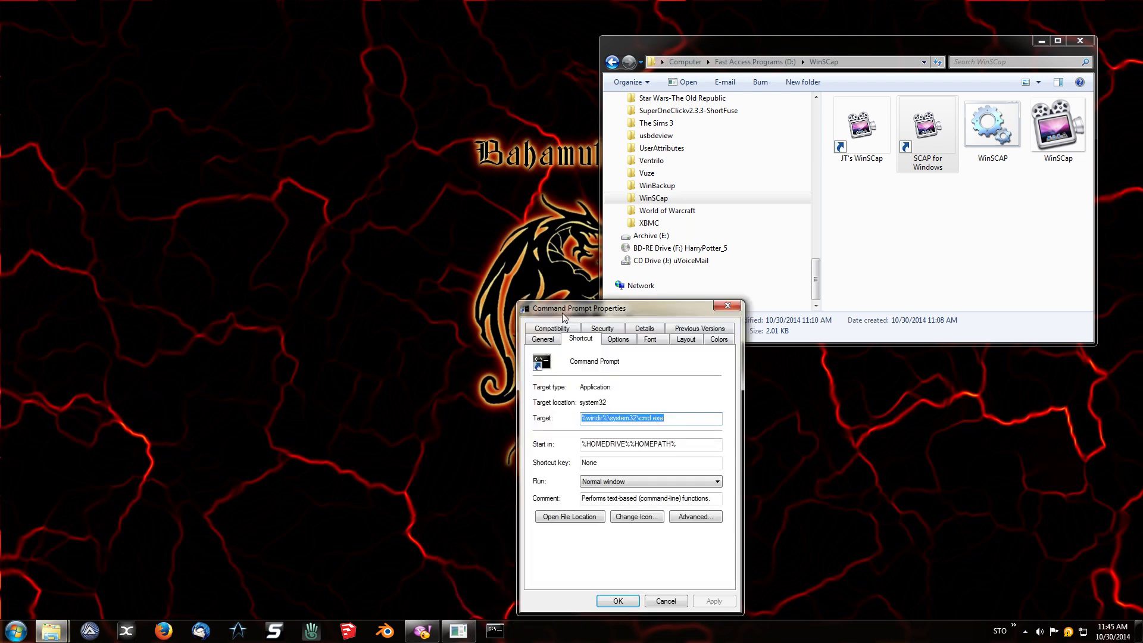
pyautogui.moveTo(606, 309); pyautogui.dragTo(254, 141)
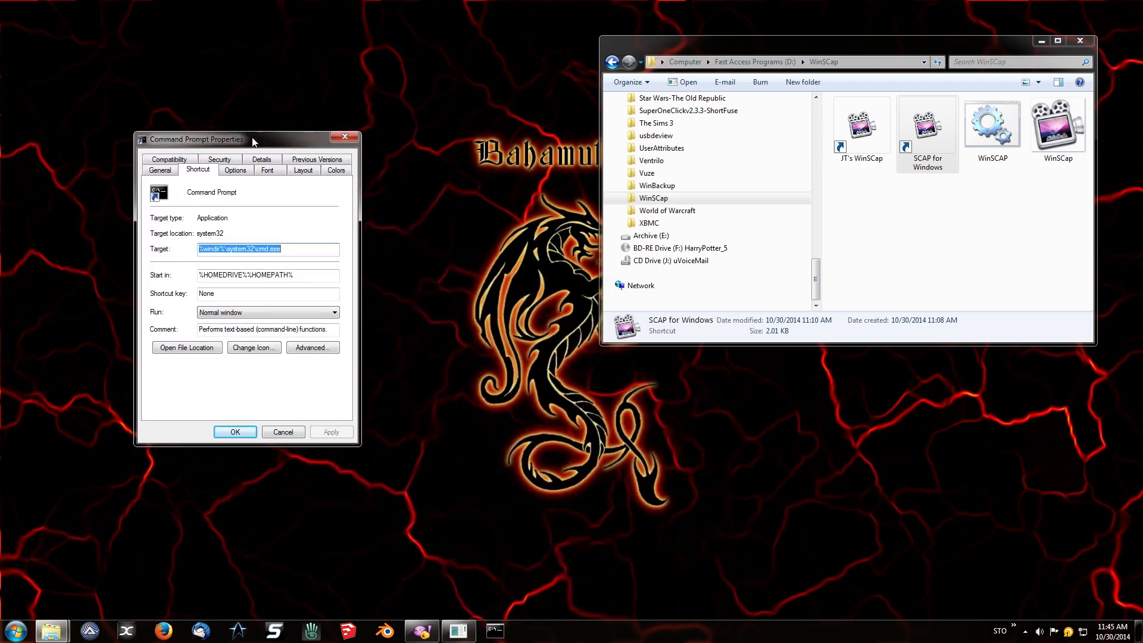
pyautogui.click(287, 246)
# Open and close the WinSCAP batch file's Properties, then return to Command Prompt's Target field.
pyautogui.rightClick(987, 142)
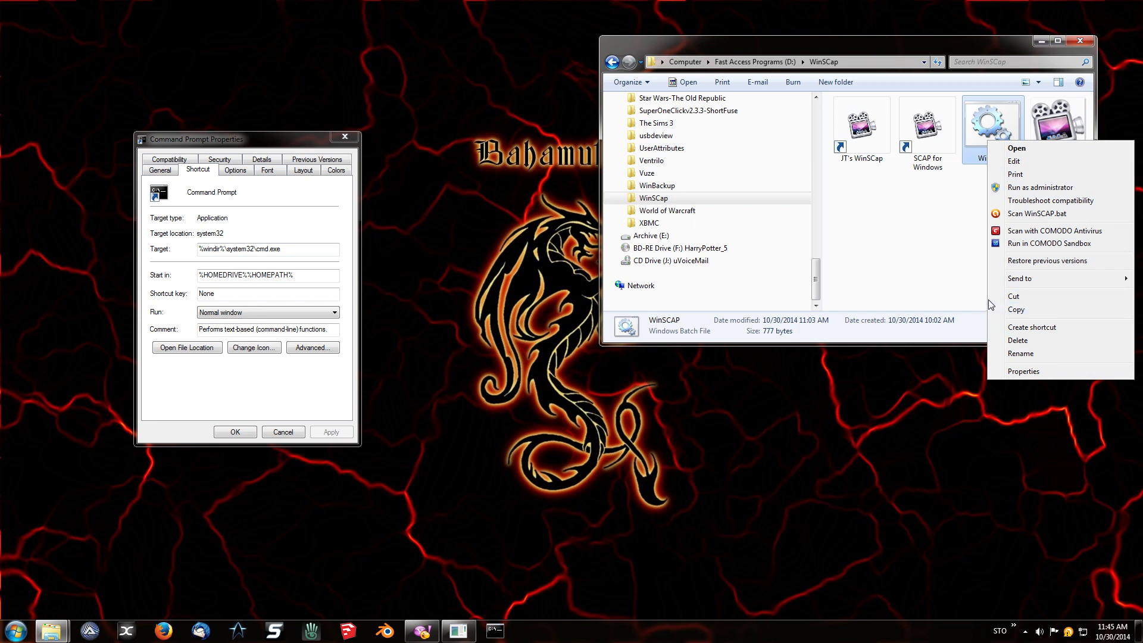
pyautogui.click(1018, 371)
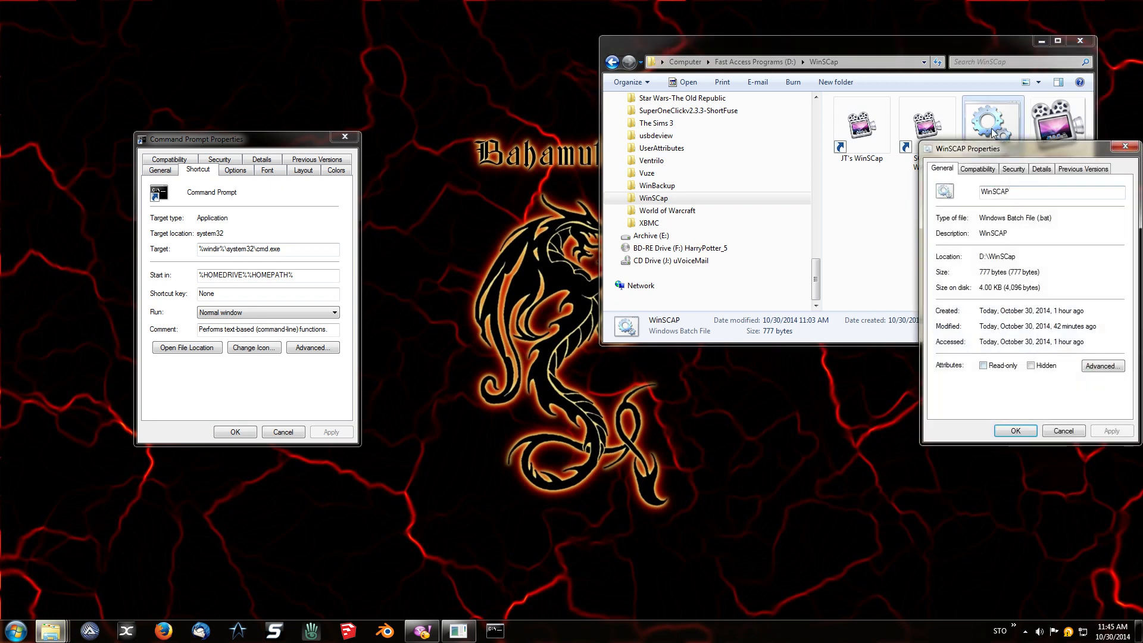
pyautogui.moveTo(1019, 152); pyautogui.dragTo(570, 140)
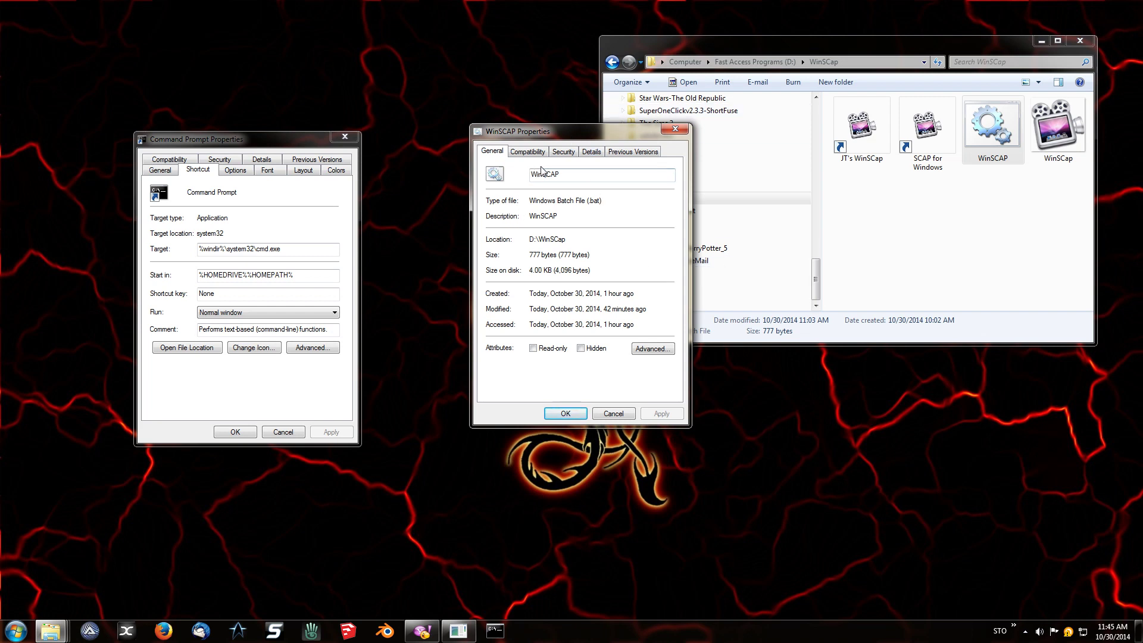
pyautogui.click(675, 129)
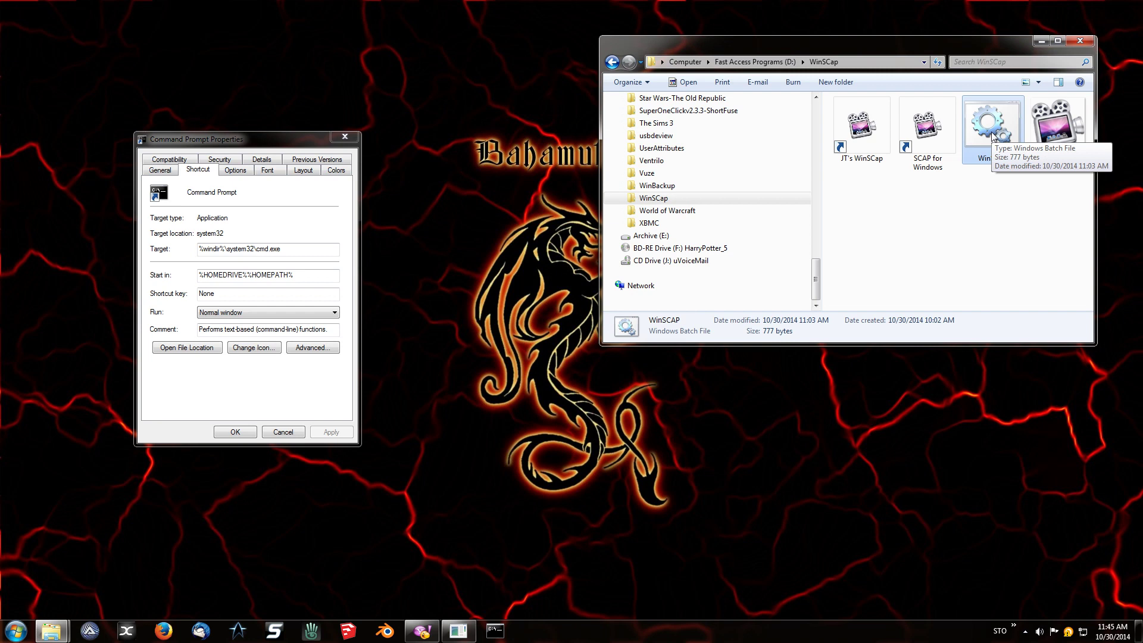
pyautogui.rightClick(970, 158)
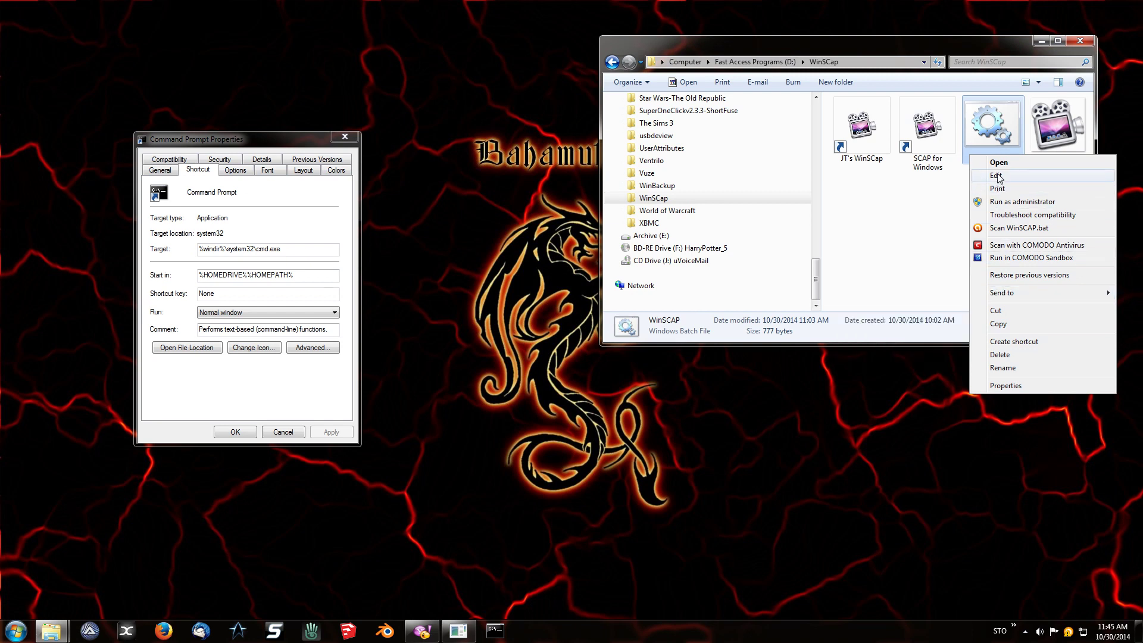
pyautogui.click(878, 261)
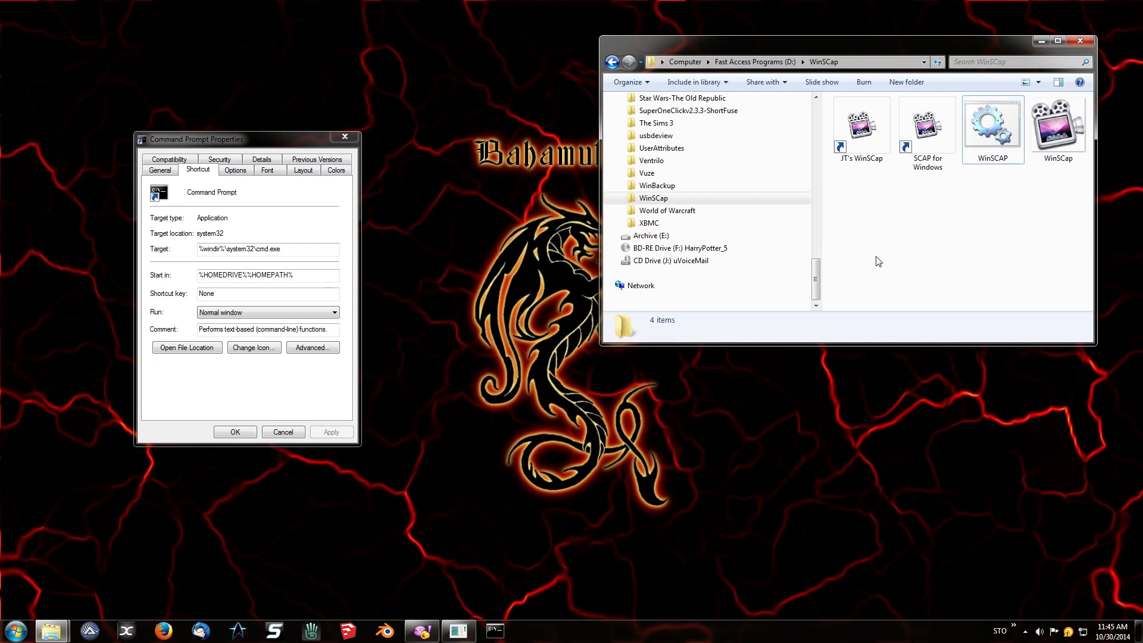
pyautogui.click(306, 252)
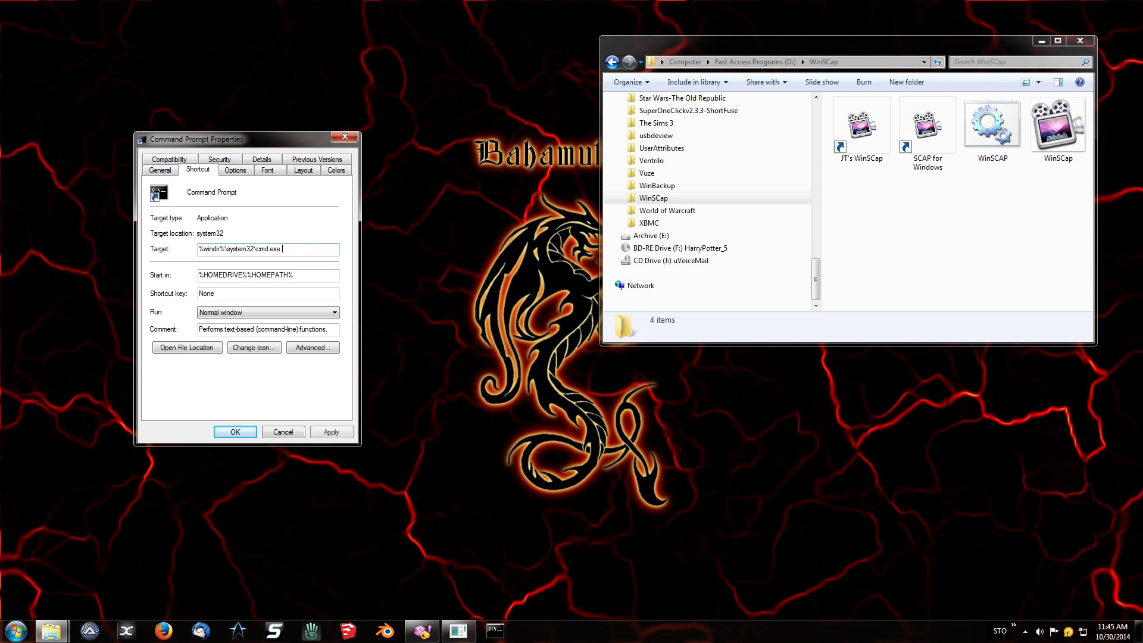
# Append /C "D:/WinSCap/WinSCAP.bat" to the target and set the comment to JT's Screen Capture Script for Windows.
pyautogui.write('/C "D:/WinSCap/Win')
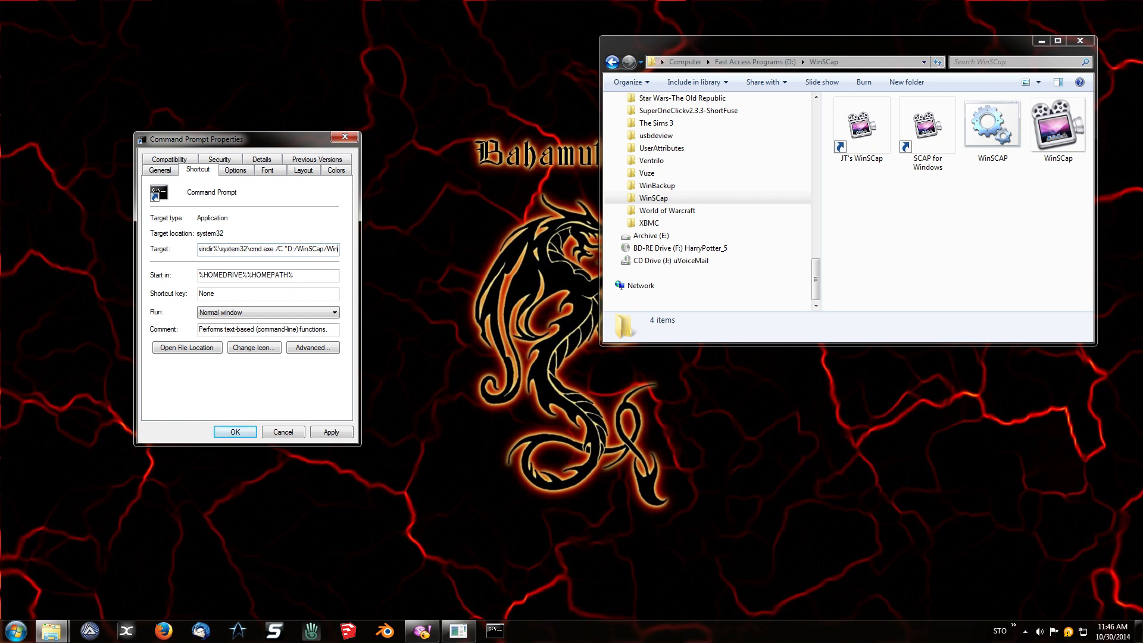
pyautogui.write('SCAP')
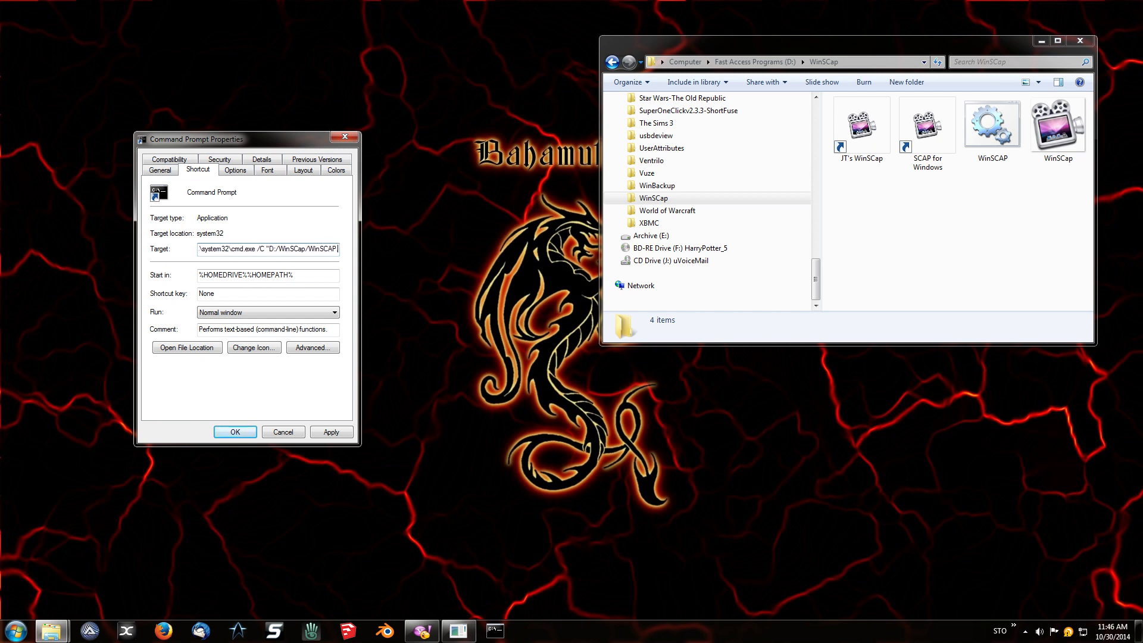
pyautogui.write('.bat')
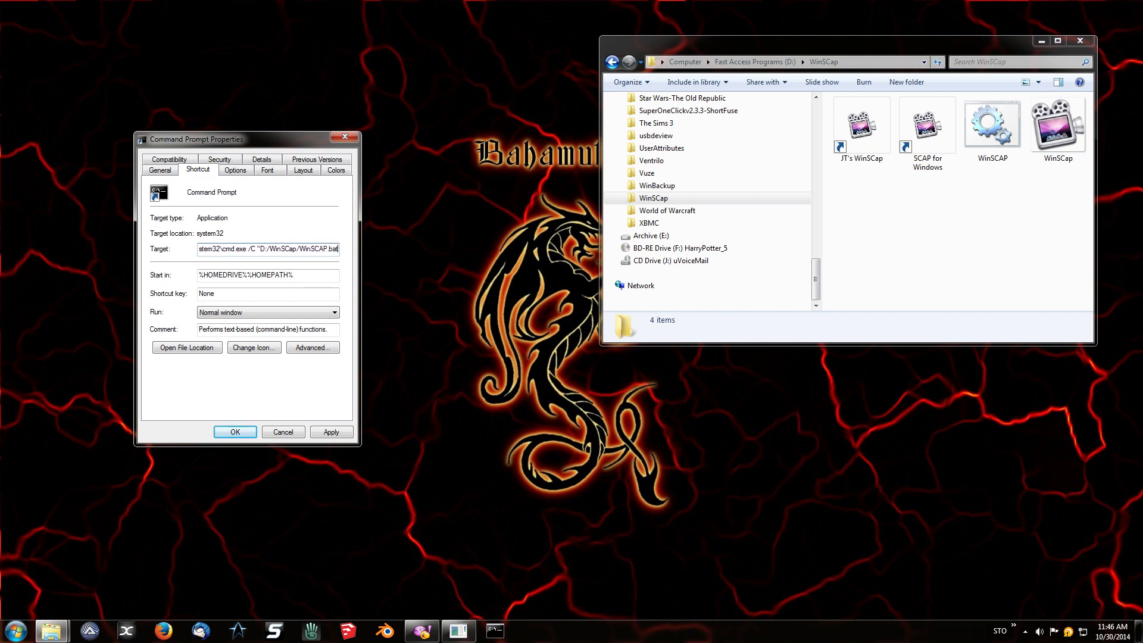
pyautogui.write('"')
pyautogui.press('Tab')
pyautogui.press('Tab')
pyautogui.press('Tab')
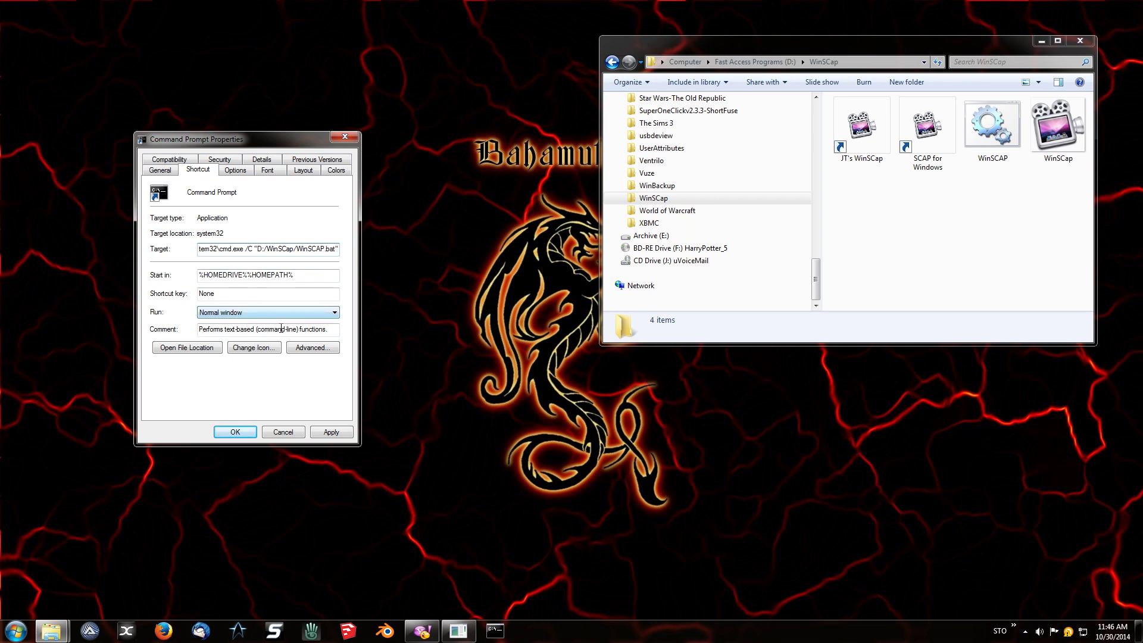
pyautogui.press('Tab')
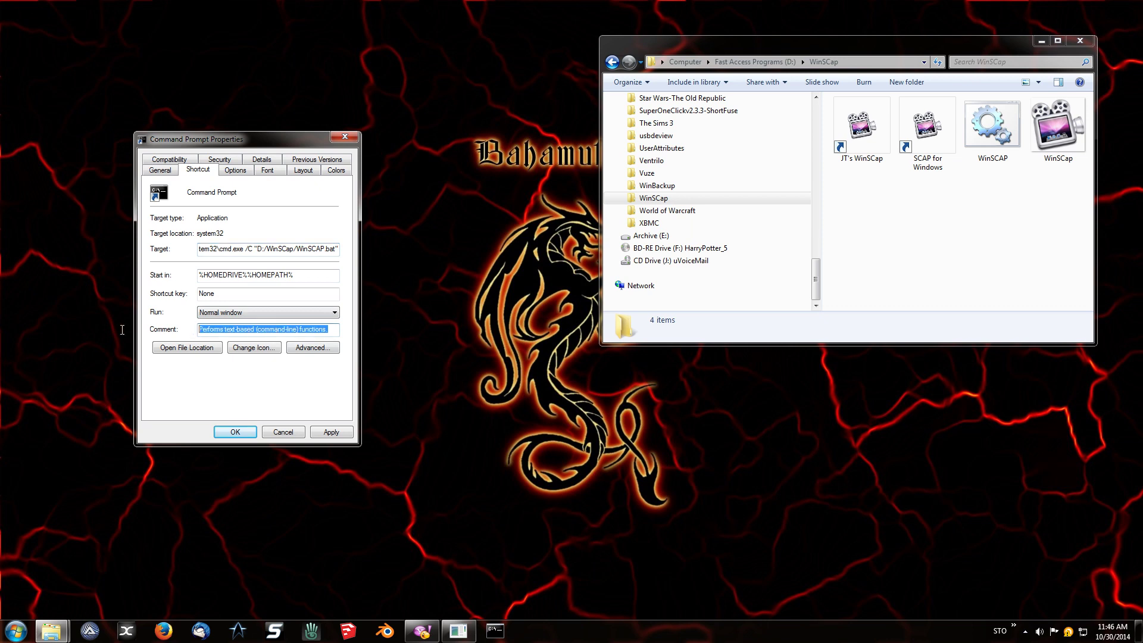
pyautogui.press('BackSpace')
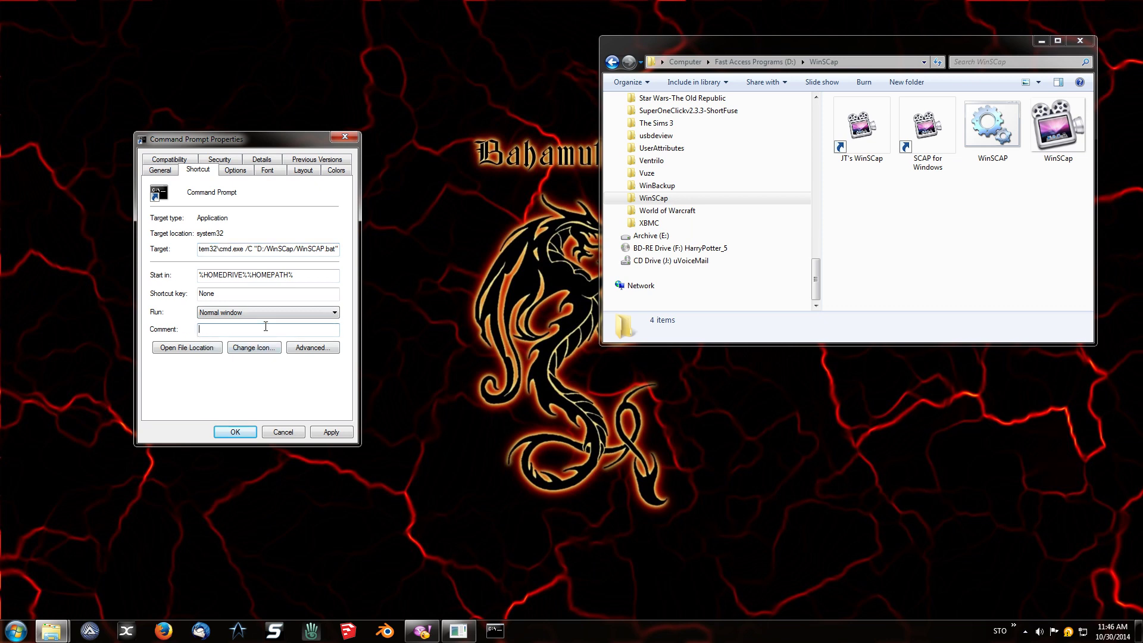
pyautogui.write("JT's Win")
pyautogui.press('BackSpace')
pyautogui.press('BackSpace')
pyautogui.press('BackSpace')
pyautogui.write('Screen Capture Script for Window')
# Rename the shortcut to 'JT's WinSCap', give it the D:\WinSCap\WinSCap.ico icon, and save.
pyautogui.click(167, 173)
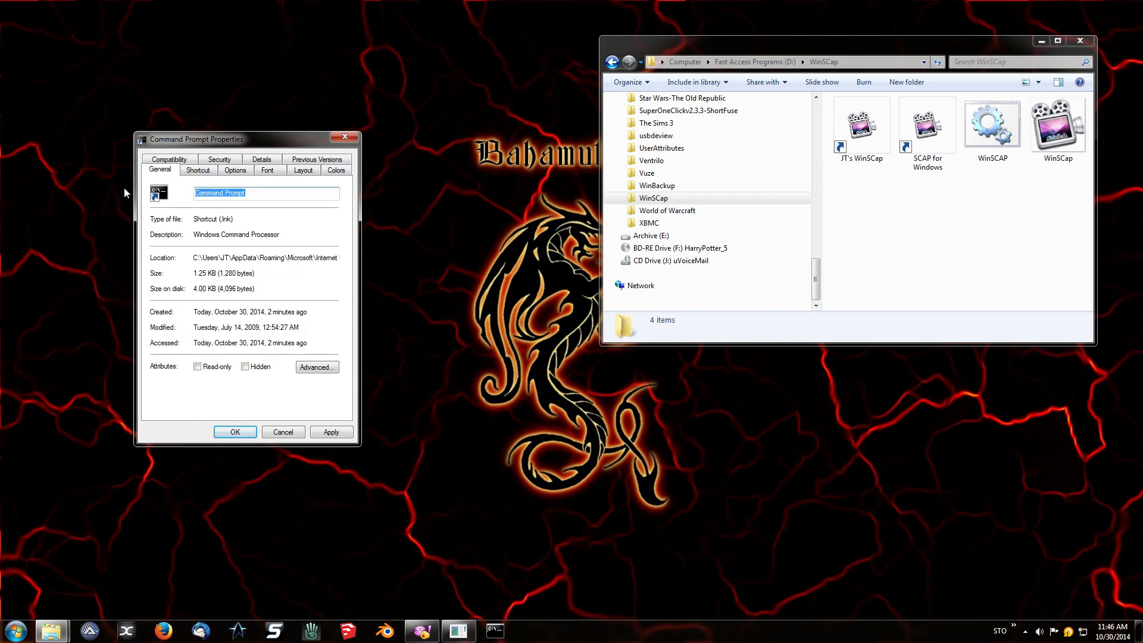
pyautogui.write("JT'S ")
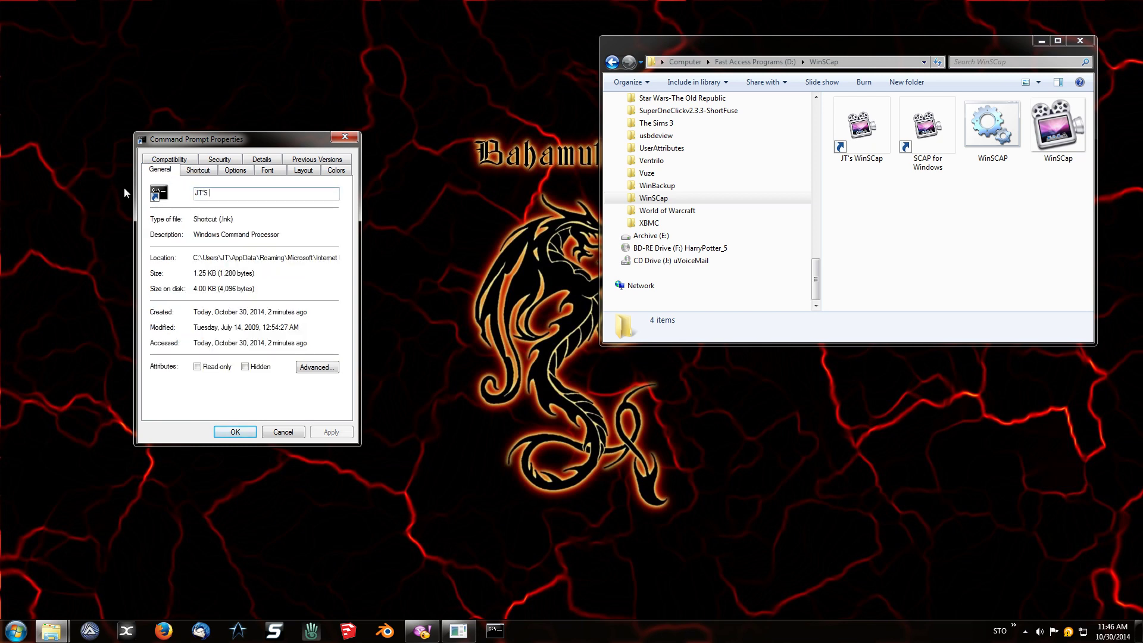
pyautogui.write('WinSCap')
pyautogui.click(198, 170)
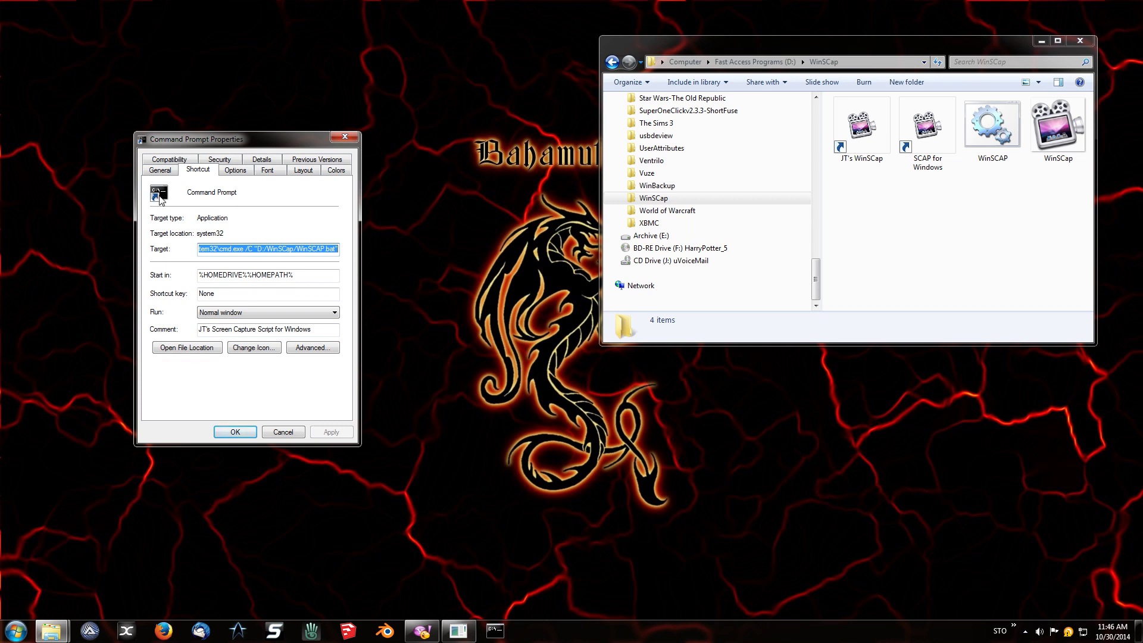
pyautogui.click(253, 347)
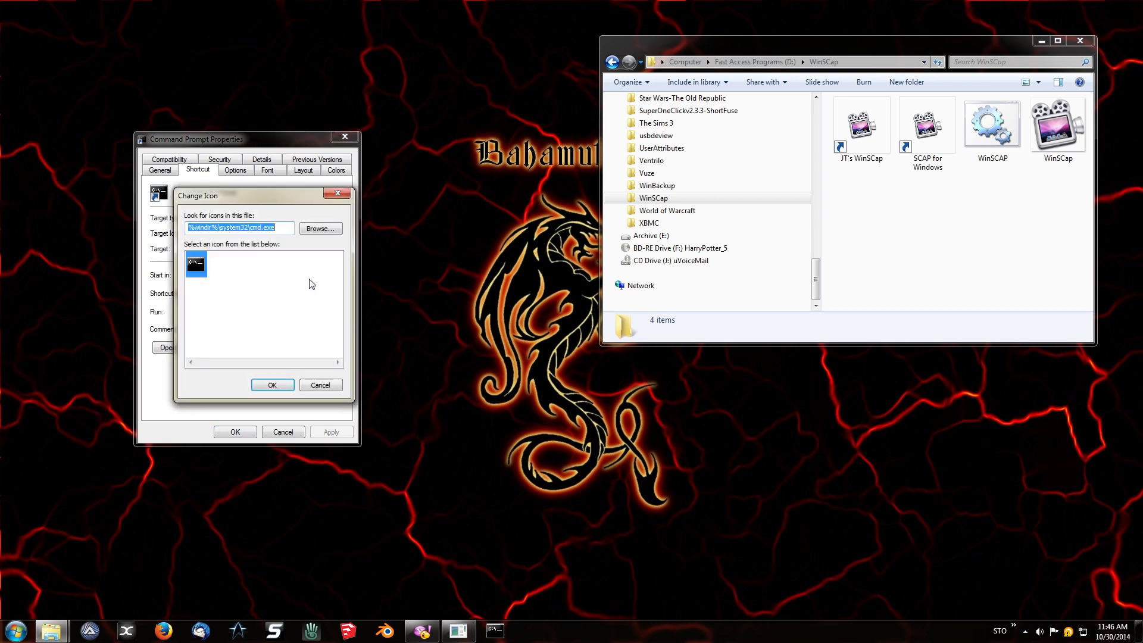
pyautogui.click(314, 230)
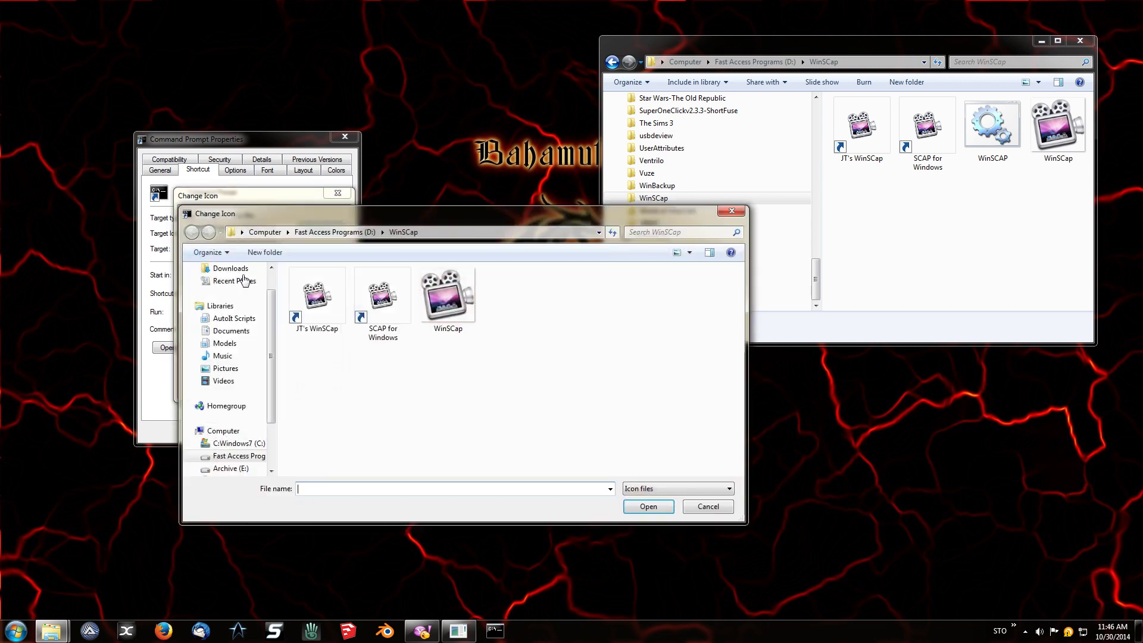
pyautogui.click(448, 298)
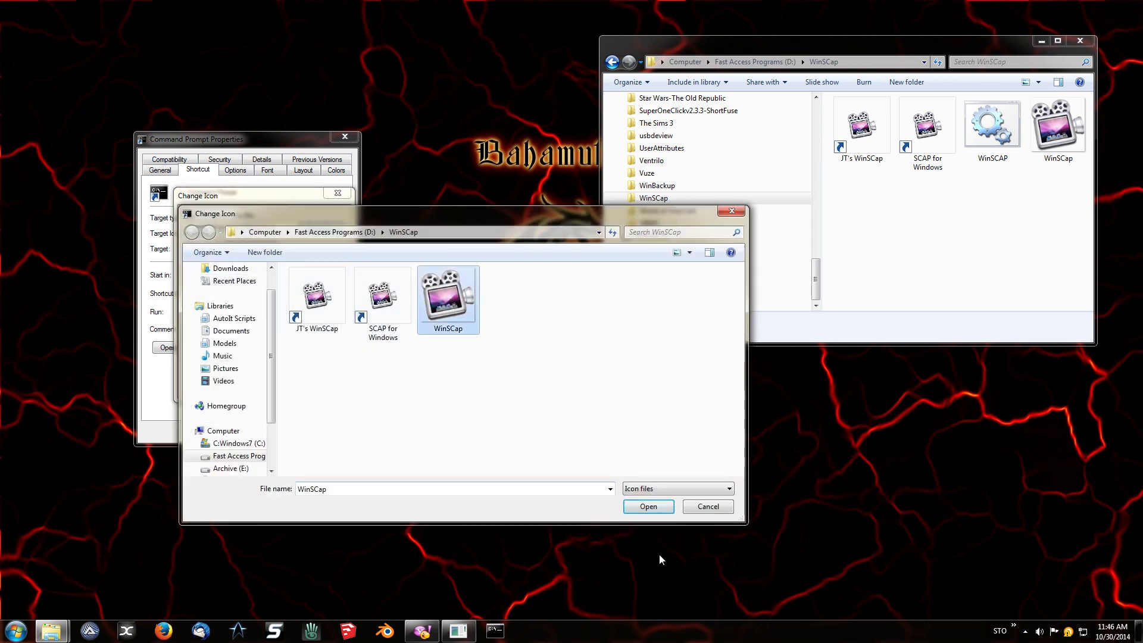
pyautogui.click(650, 510)
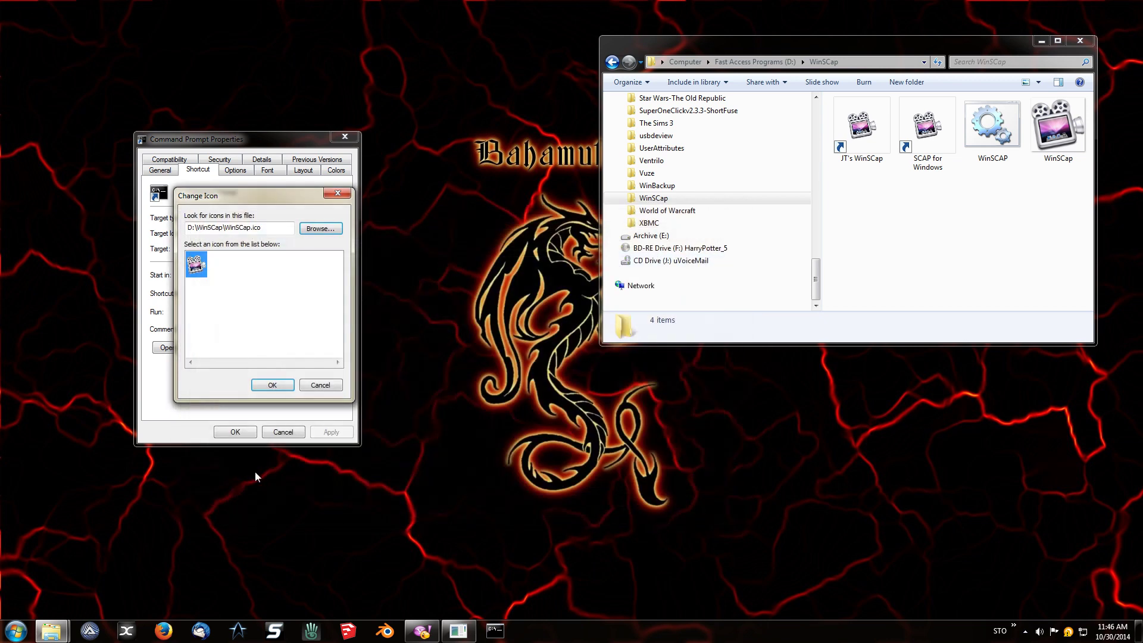
pyautogui.click(263, 386)
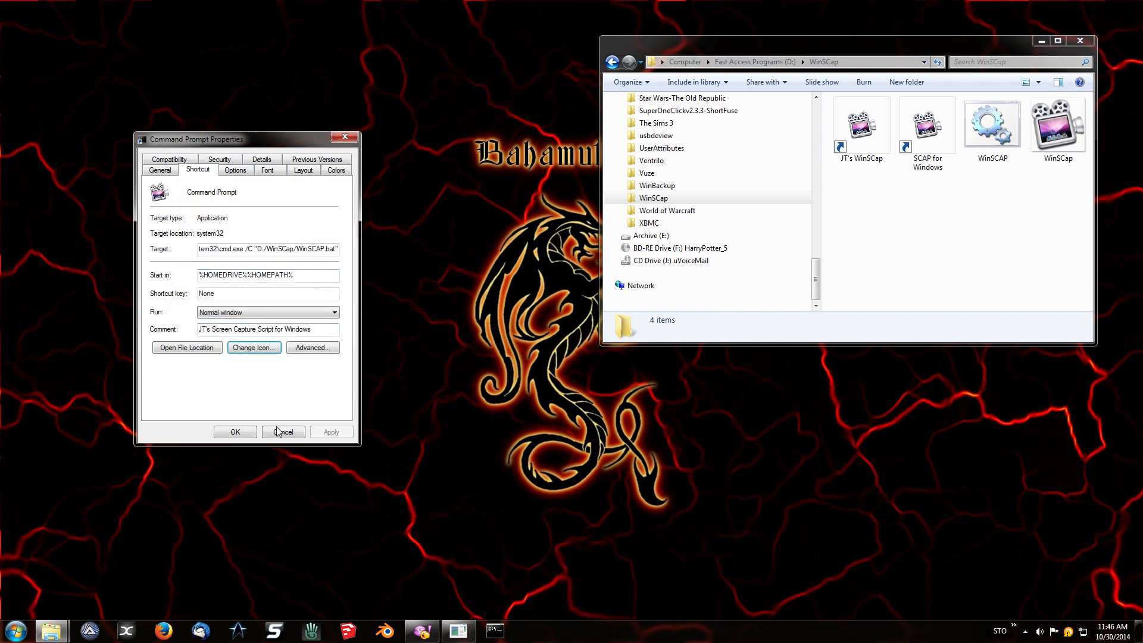
pyautogui.click(235, 432)
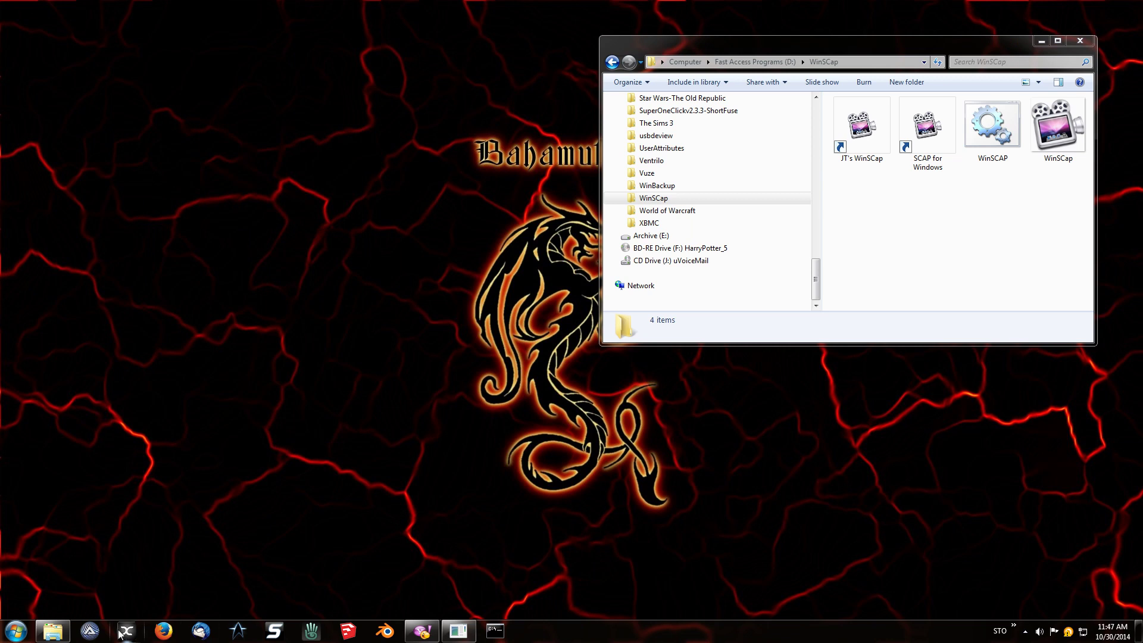
# Launch the WinSCAP capture script from the retargeted pinned taskbar button.
pyautogui.click(499, 634)
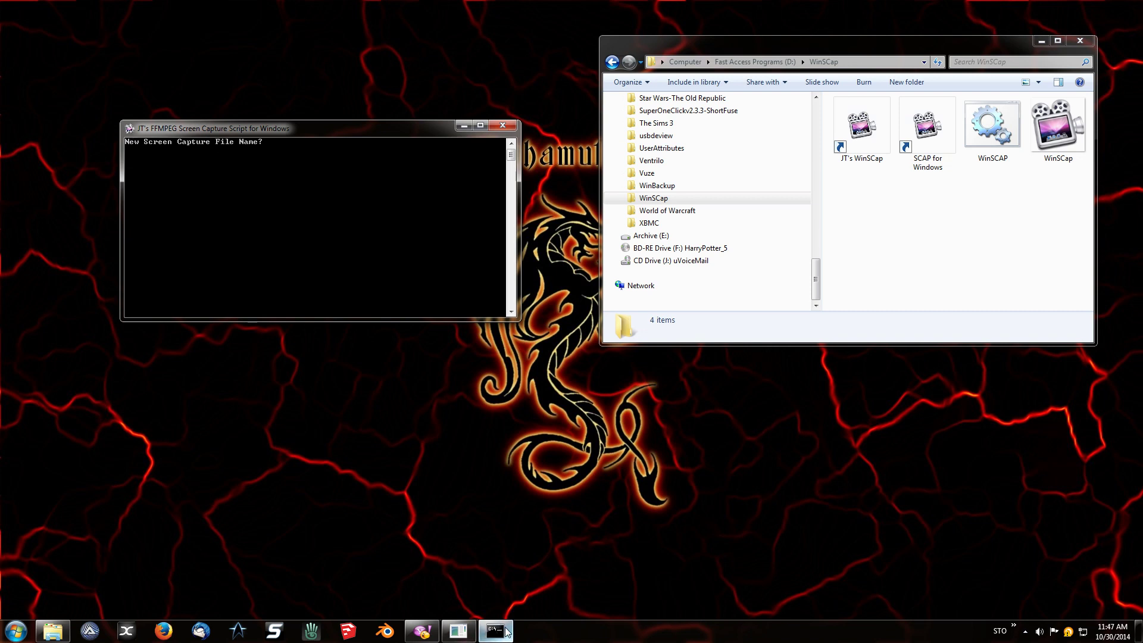
pyautogui.moveTo(501, 632)
# Close the capture script's console and unpin the old console shortcut from the taskbar.
pyautogui.click(491, 125)
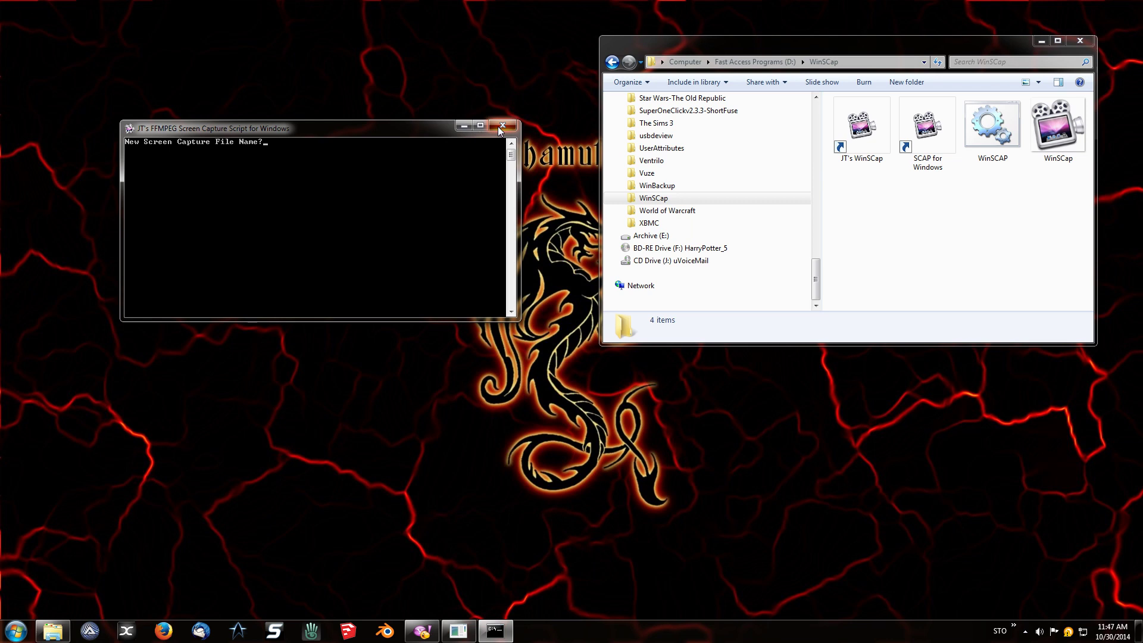
pyautogui.rightClick(502, 632)
pyautogui.click(506, 600)
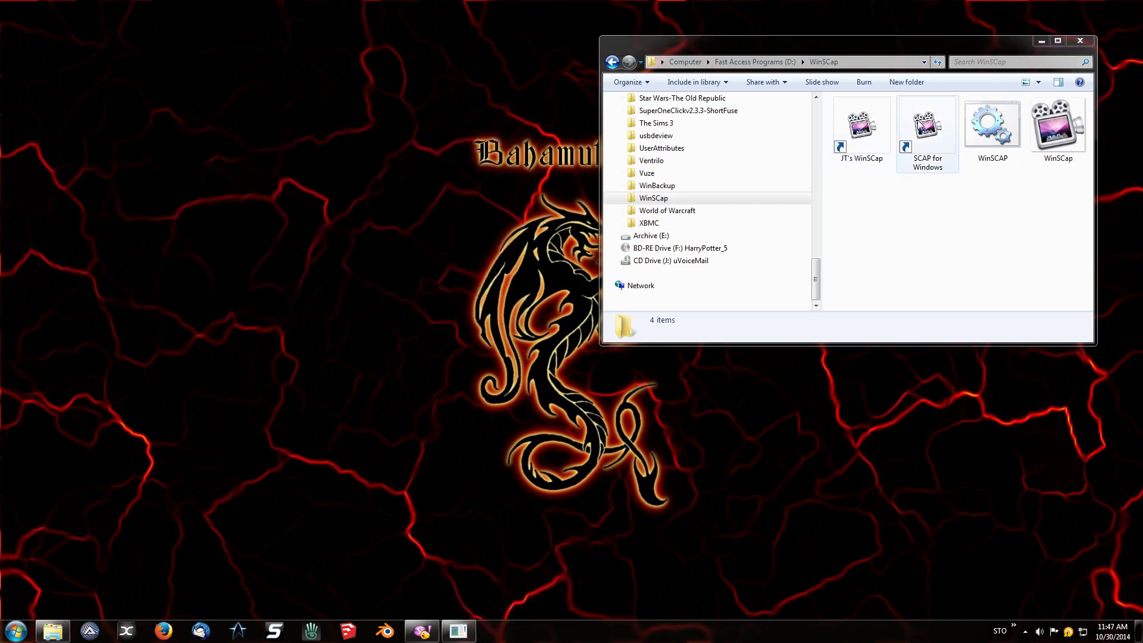
# Pin SCAP for Windows to the taskbar right after Explorer, then close the WinSCap folder.
pyautogui.moveTo(938, 117); pyautogui.dragTo(497, 639)
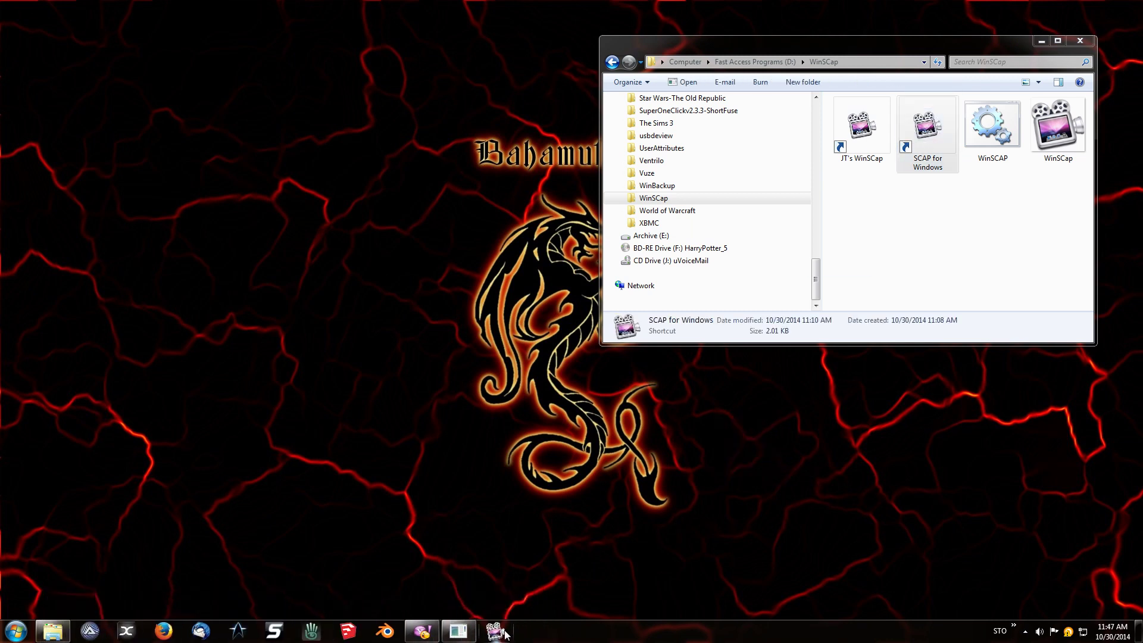
pyautogui.moveTo(411, 632); pyautogui.dragTo(88, 639)
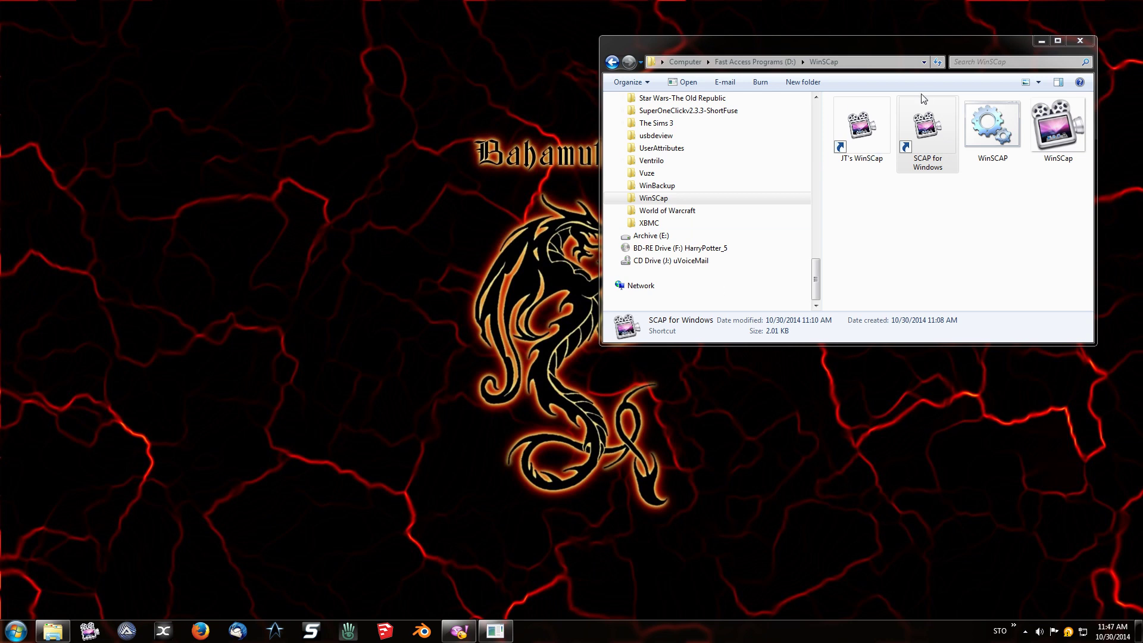
pyautogui.click(1079, 41)
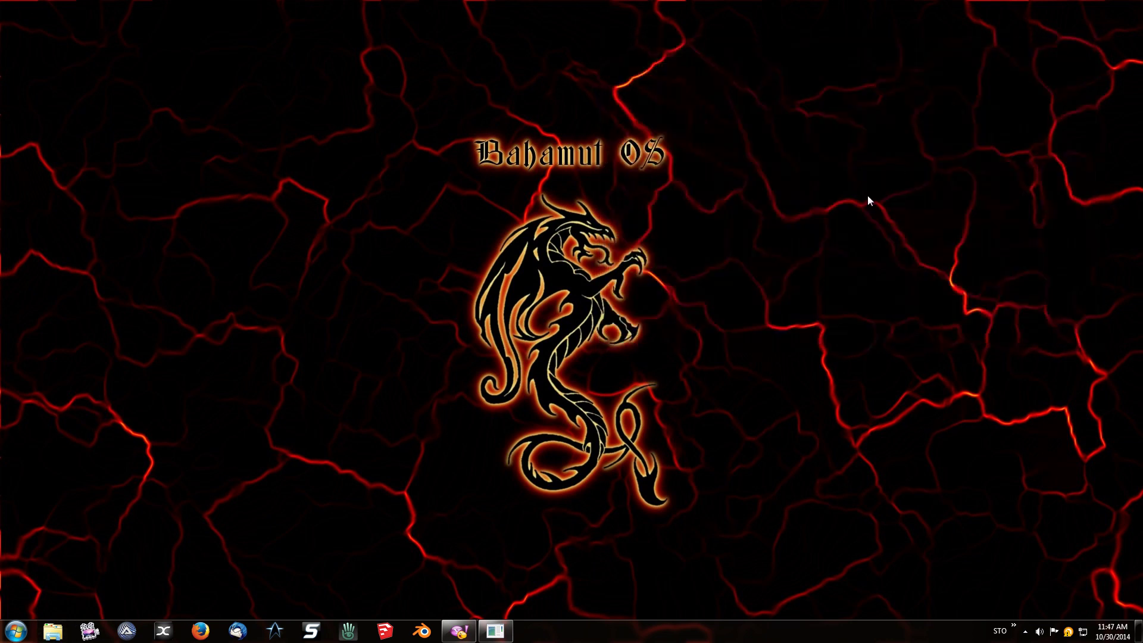